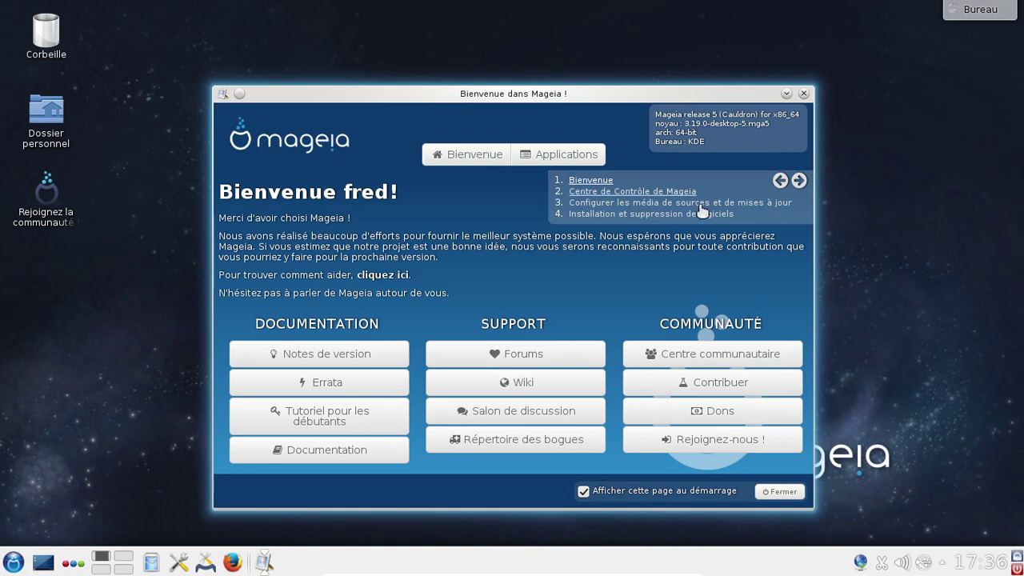
Page through the welcome guide's Centre de Contrôle, media sources and software installation pages
click(799, 180)
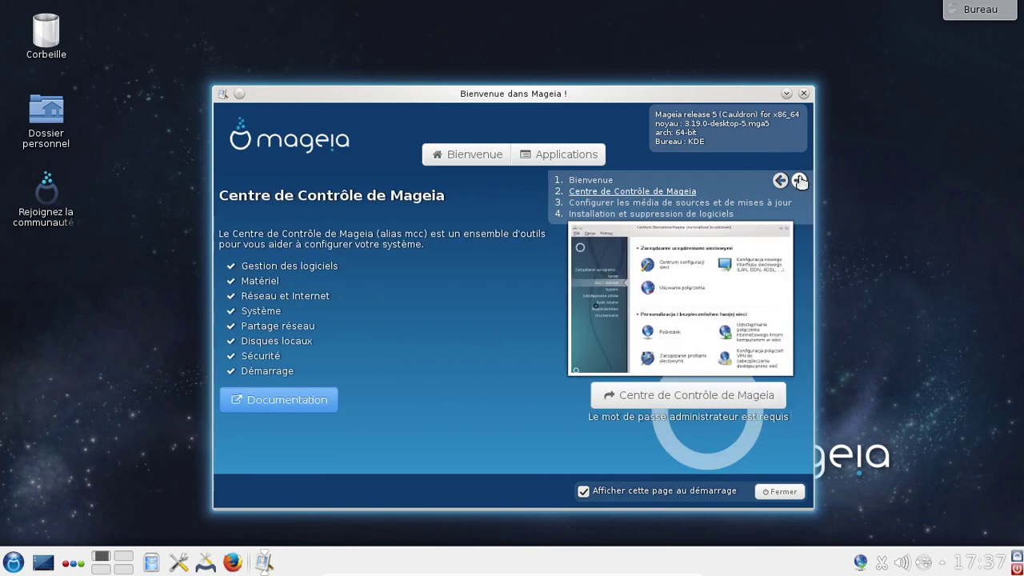
click(799, 181)
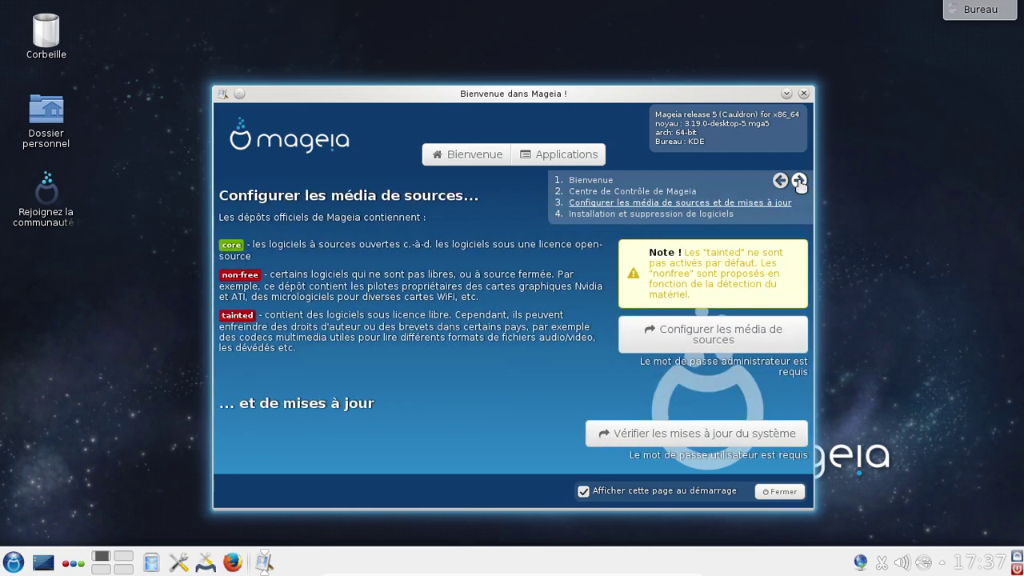
click(799, 180)
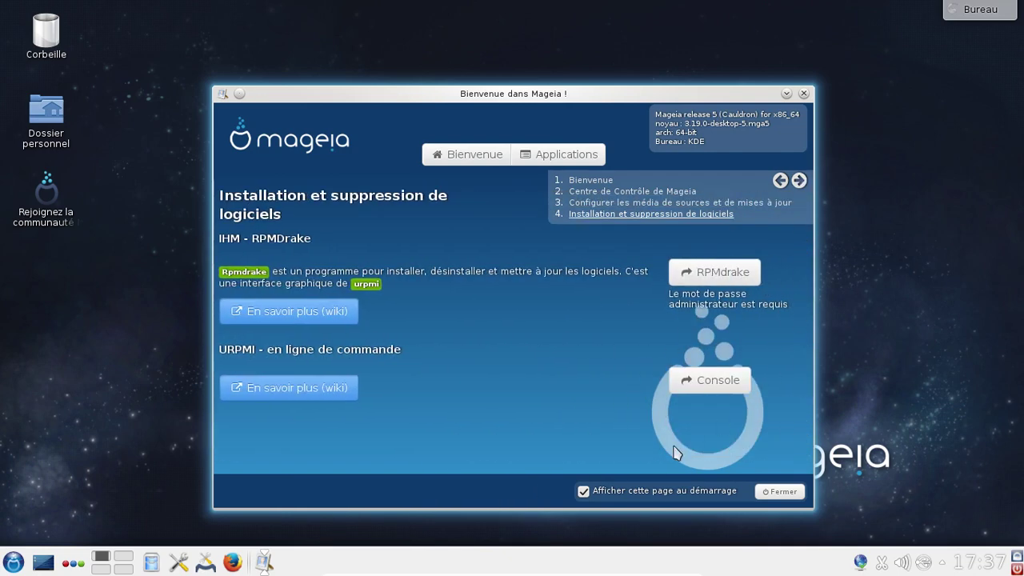
Disable showing the Mageia welcome page at startup and close it
click(583, 491)
click(781, 491)
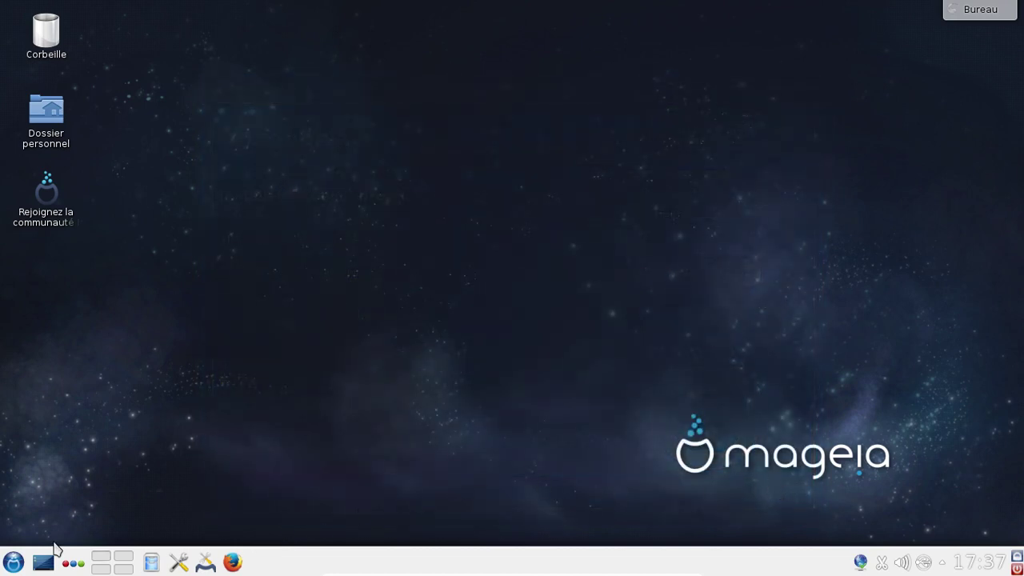
click(14, 563)
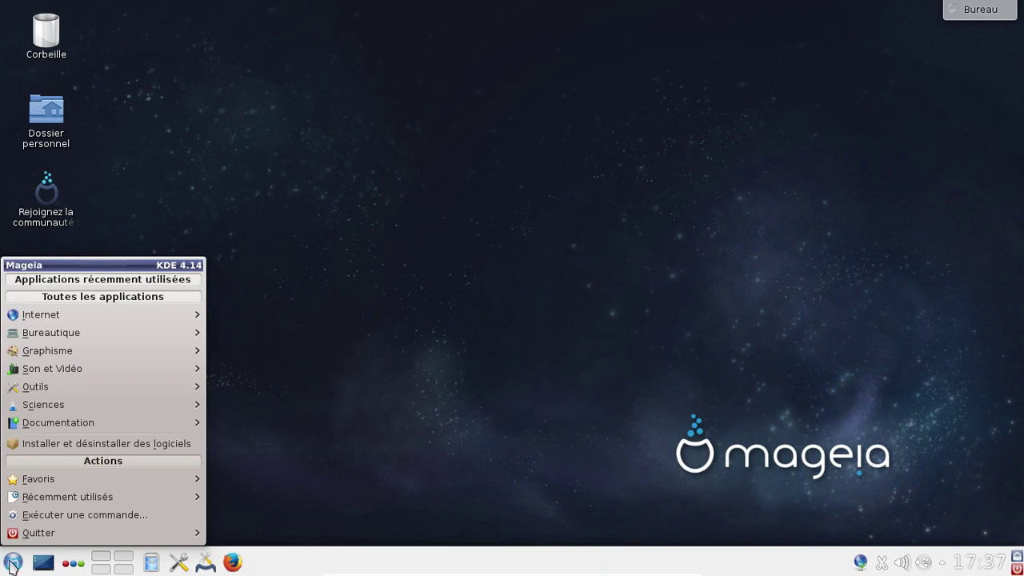
click(447, 435)
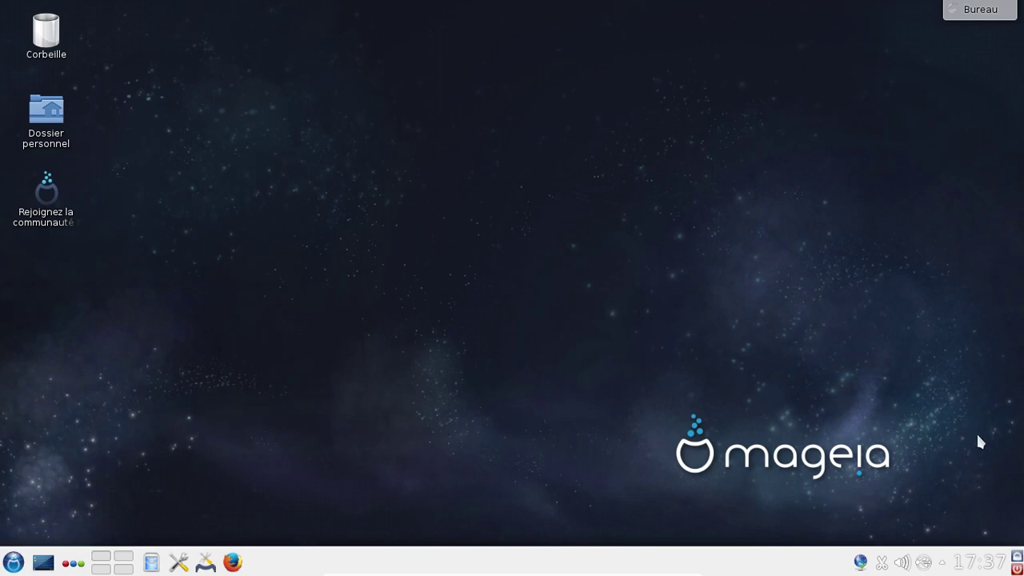
mouse_move(862, 566)
mouse_move(992, 559)
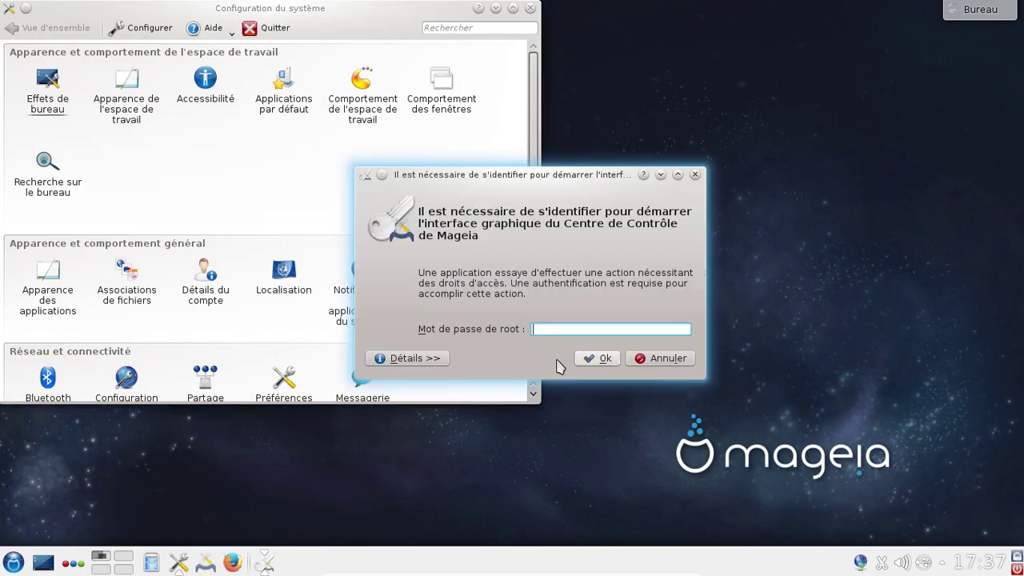
Authenticate with the root password to open the Centre de Contrôle de Mageia, and move its window aside from Configuration du système
text(**********)
key(Return)
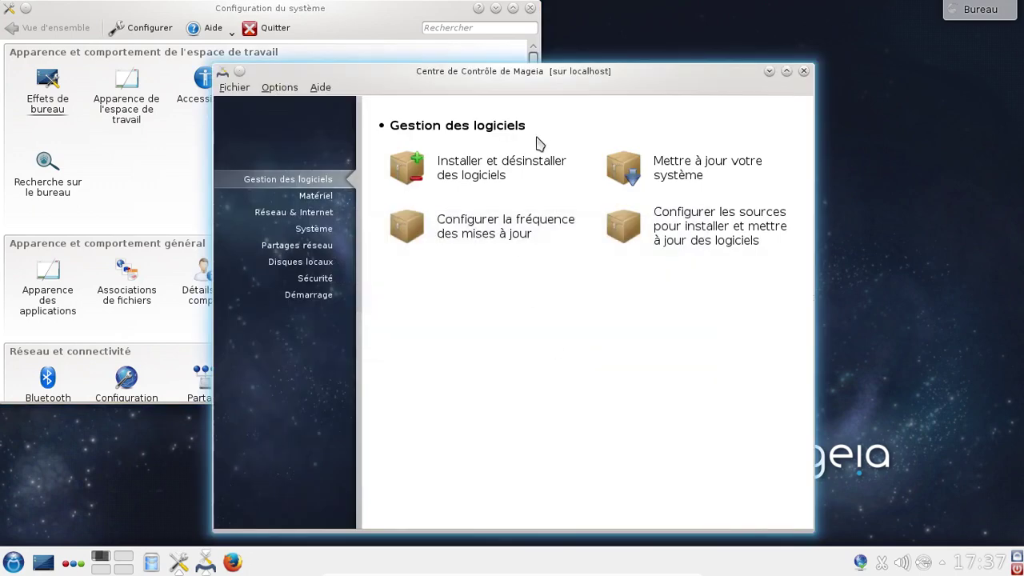
drag(519, 72, 670, 31)
Compare the Matériel category of the Centre de Contrôle de Mageia with the sections of Configuration du système
click(478, 156)
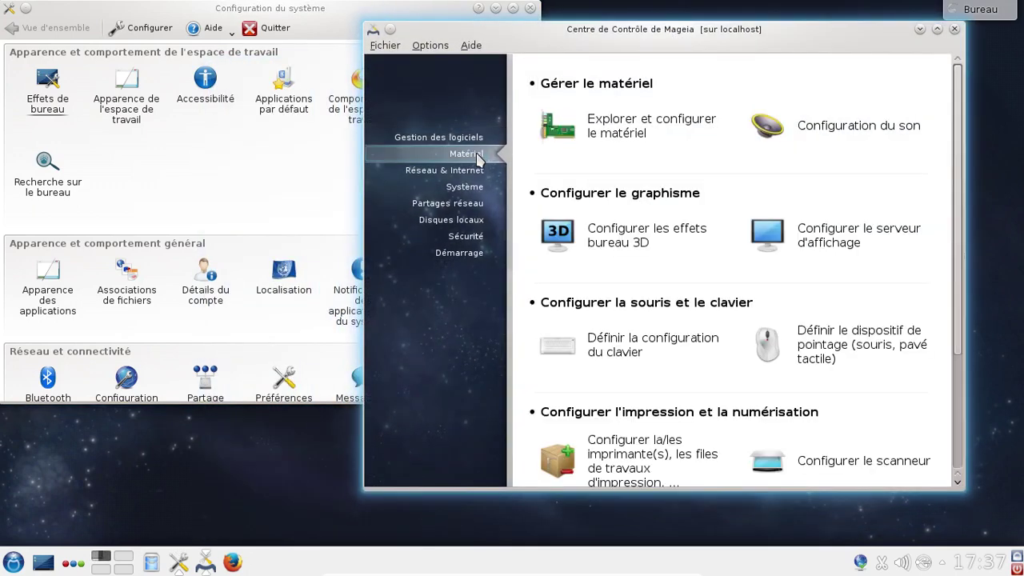
click(244, 154)
scroll(245, 154, down, 3)
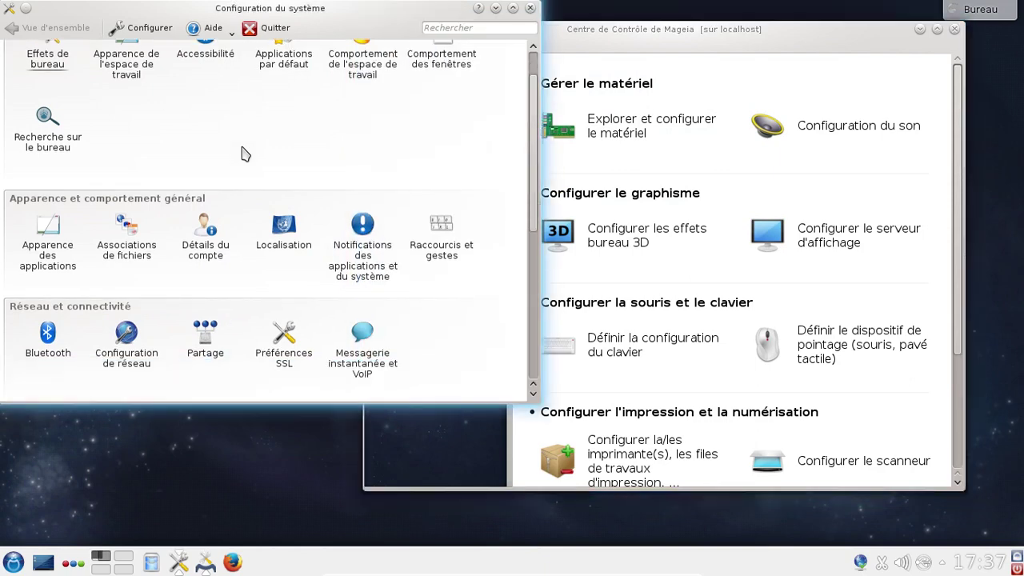
scroll(244, 153, down, 6)
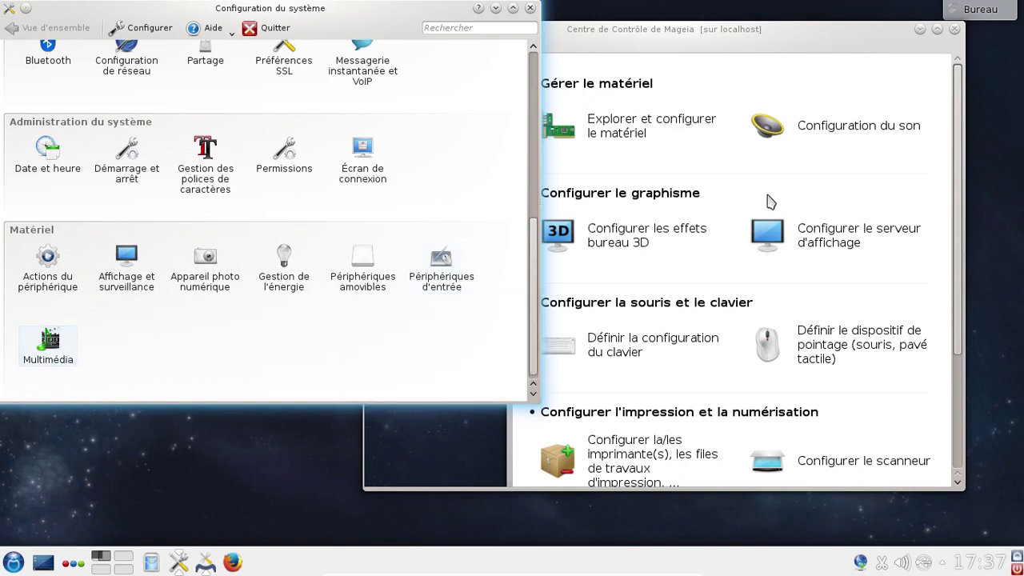
click(636, 48)
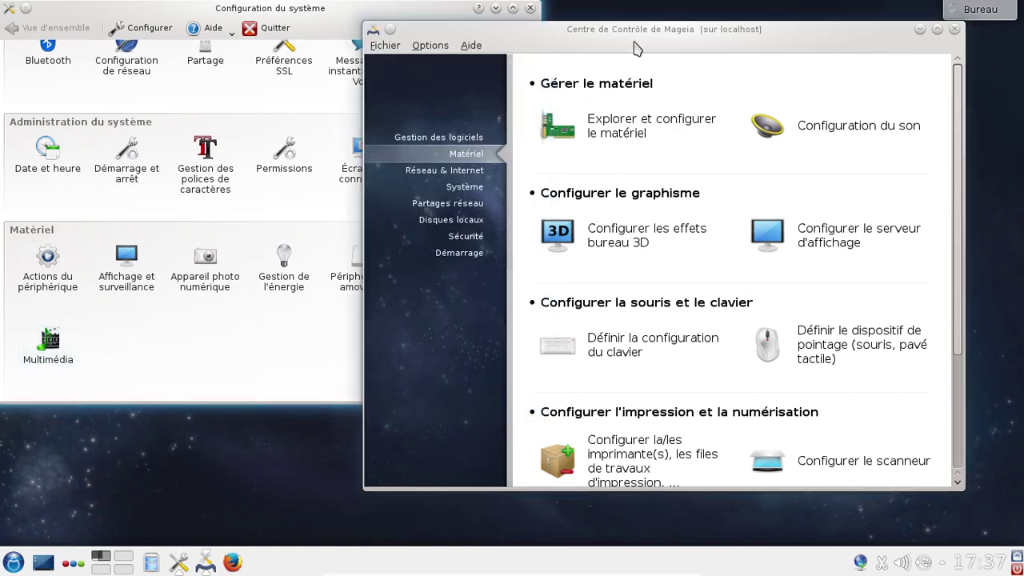
Review the Réseau & Internet, Système, Partages réseau, Disques locaux and Sécurité categories of the Centre de Contrôle de Mageia
click(441, 171)
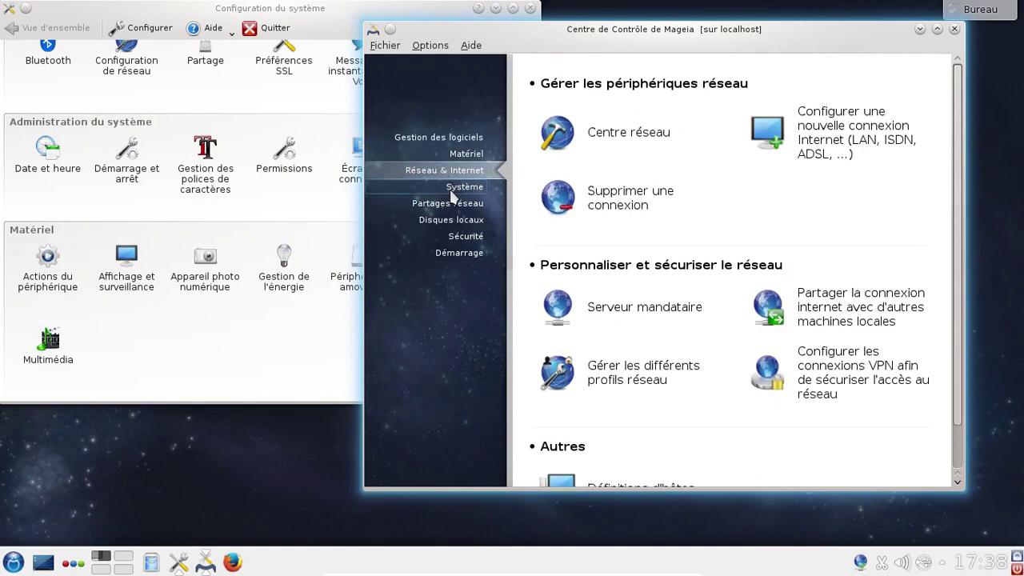
click(452, 188)
click(453, 205)
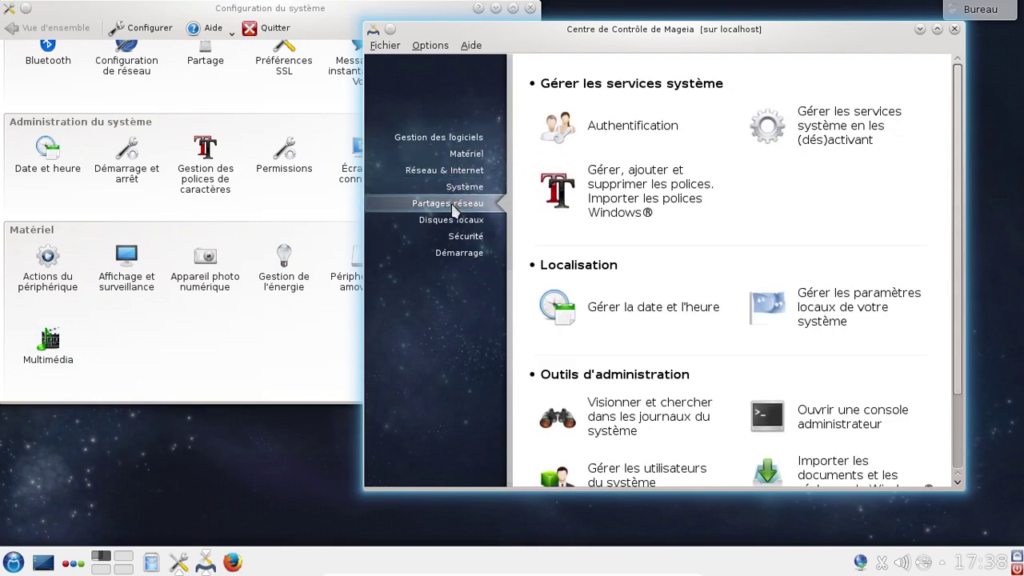
click(451, 220)
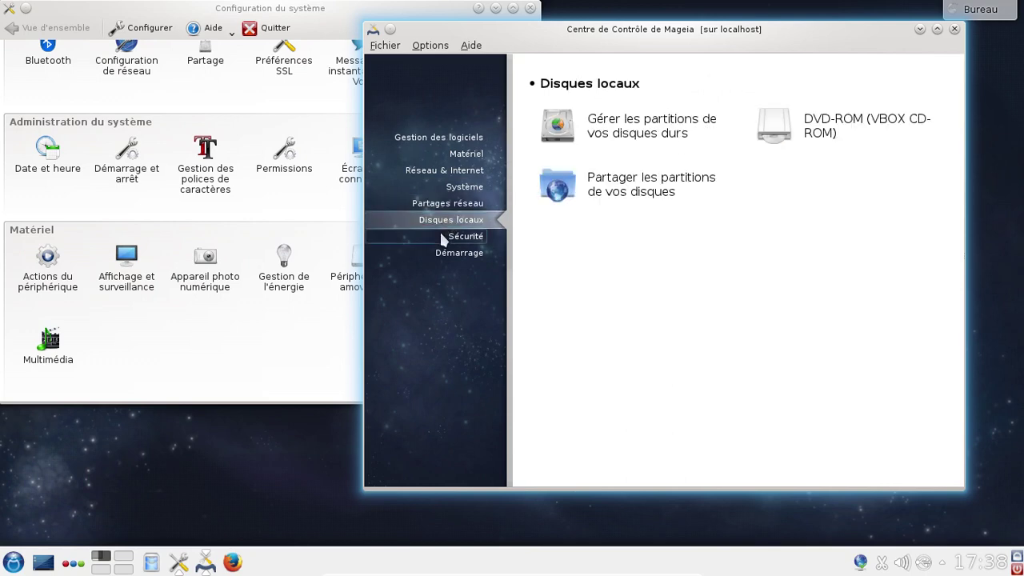
click(444, 237)
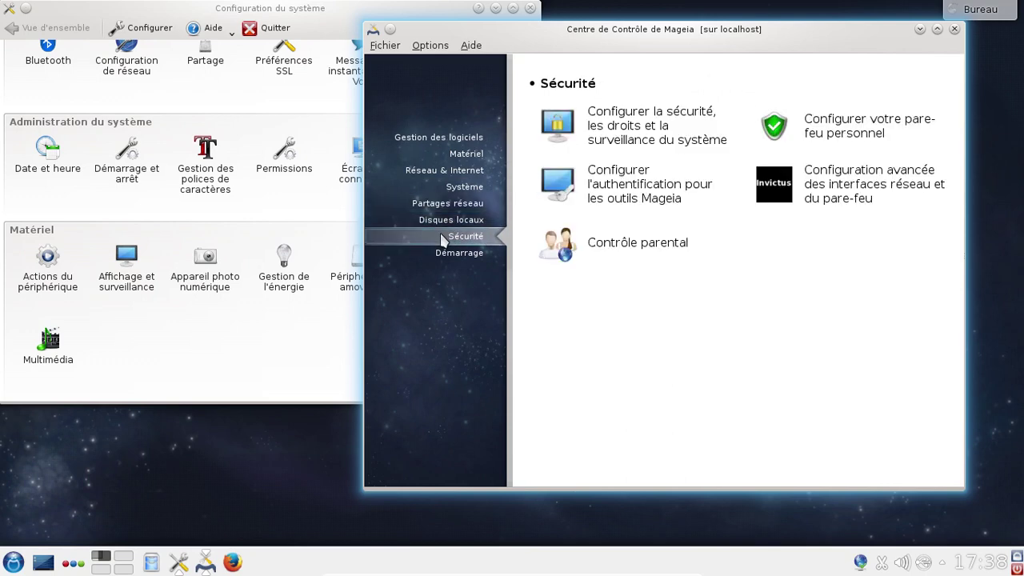
Check the KDE version information from Configuration du système, and close both configuration windows
click(338, 11)
click(191, 30)
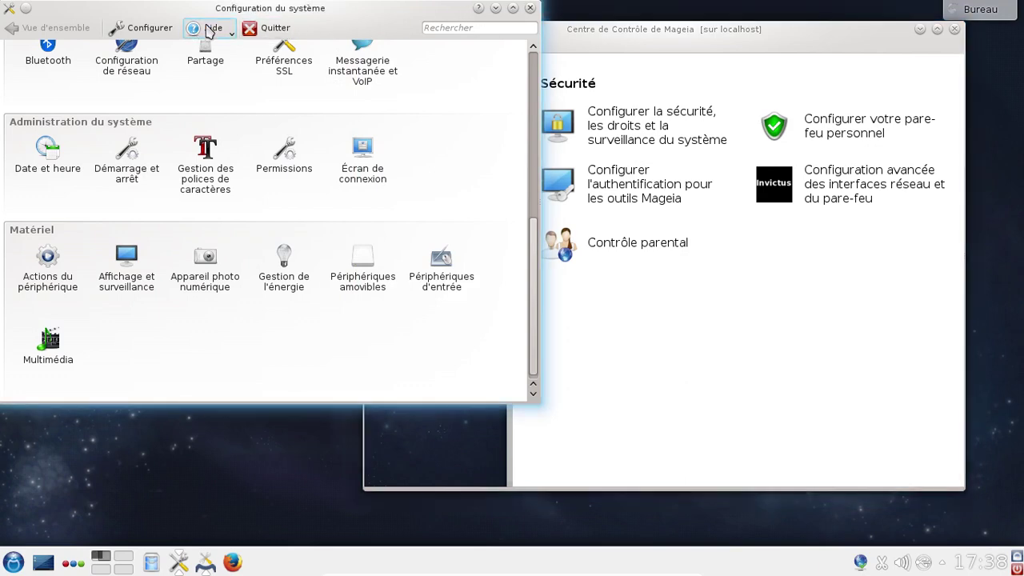
click(284, 189)
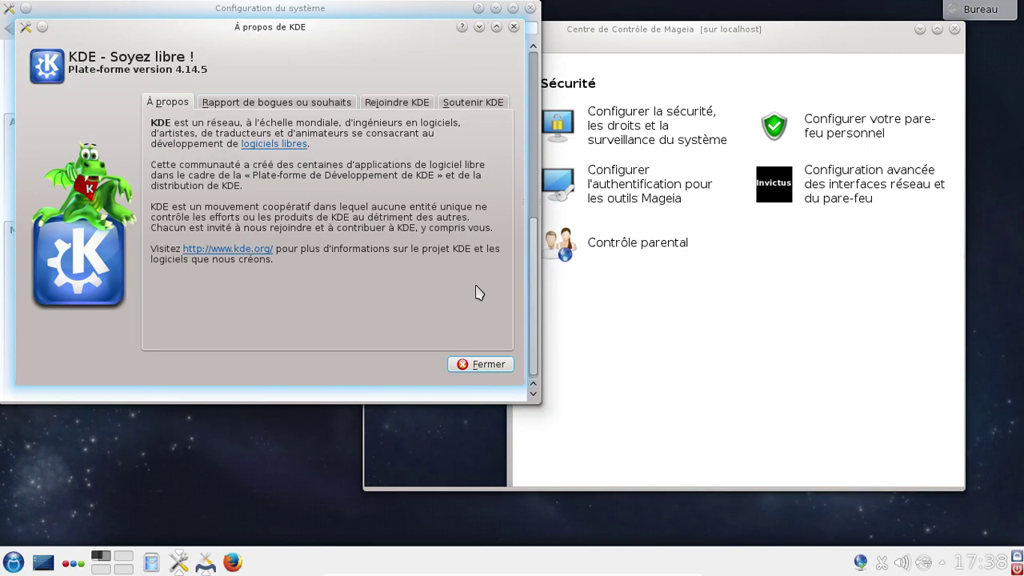
click(483, 363)
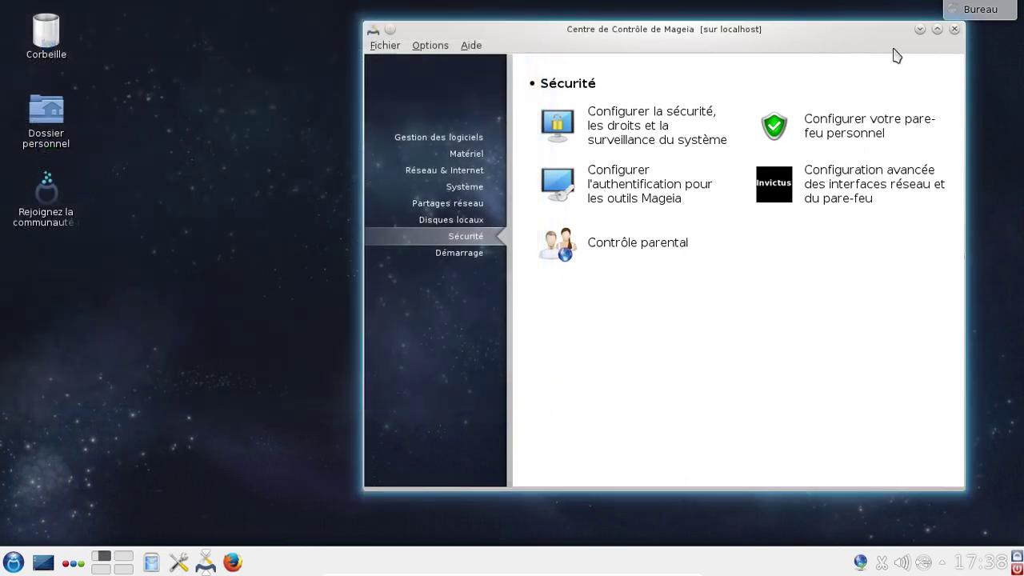
click(954, 29)
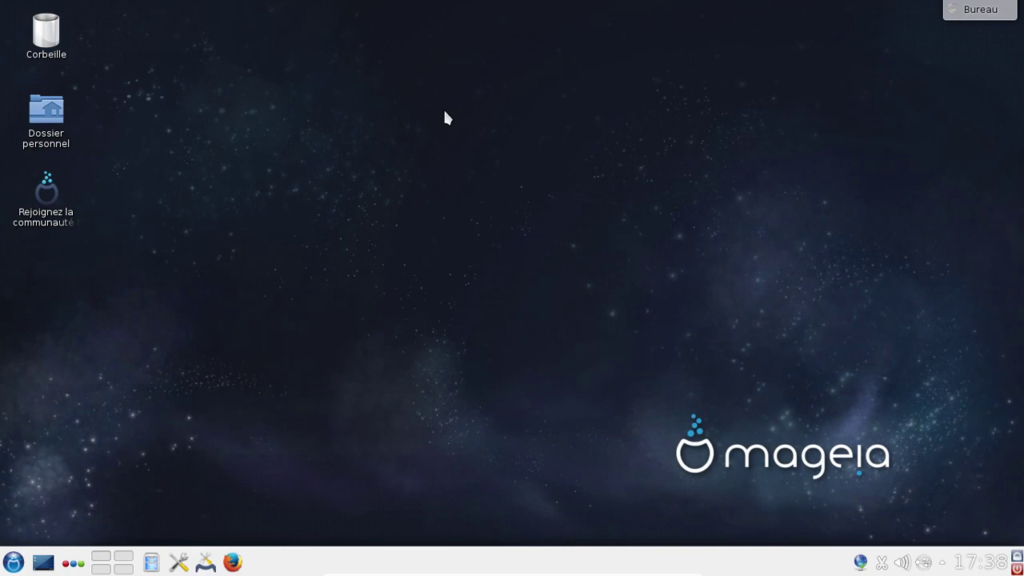
Examine the applications offered in the main menu's Internet, Graphisme, Son et Vidéo, Outils, Sciences and Documentation categories
click(11, 565)
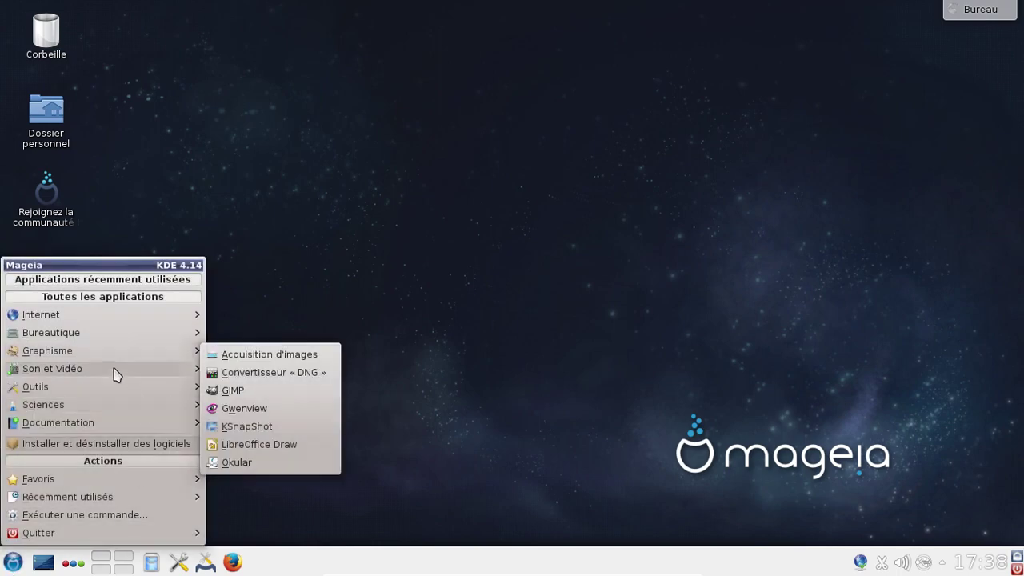
mouse_move(115, 396)
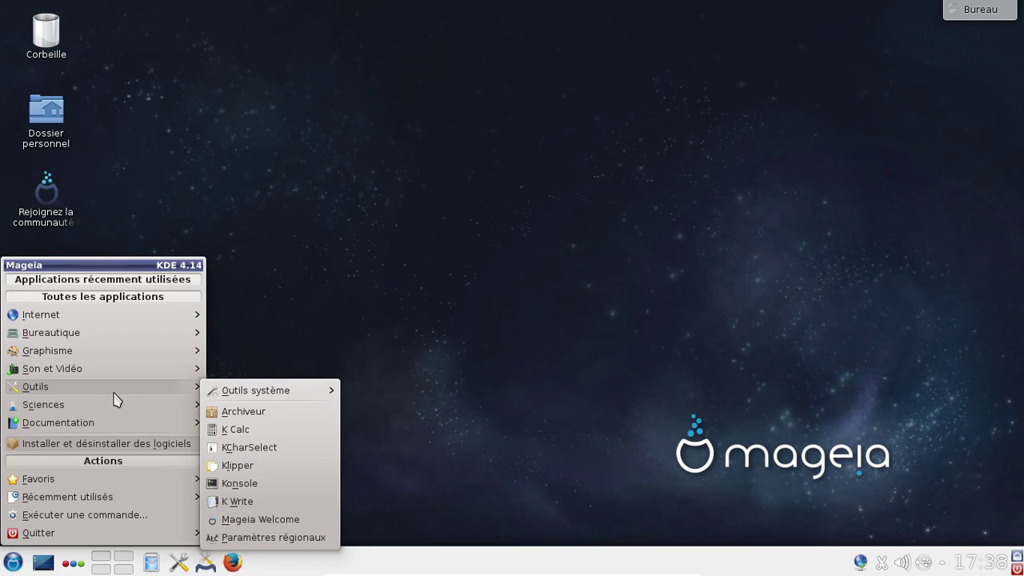
mouse_move(270, 400)
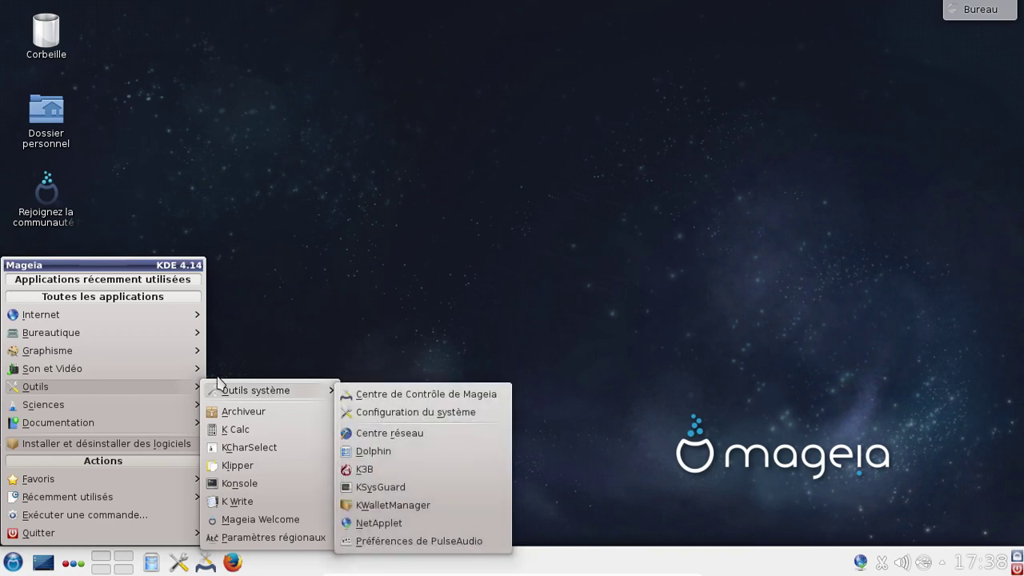
mouse_move(156, 349)
mouse_move(141, 368)
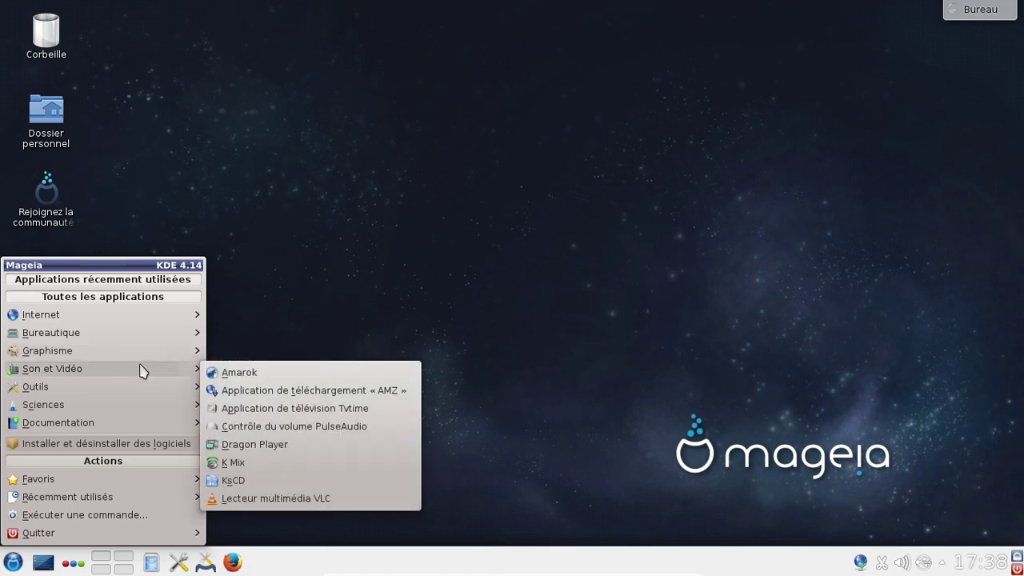
mouse_move(117, 322)
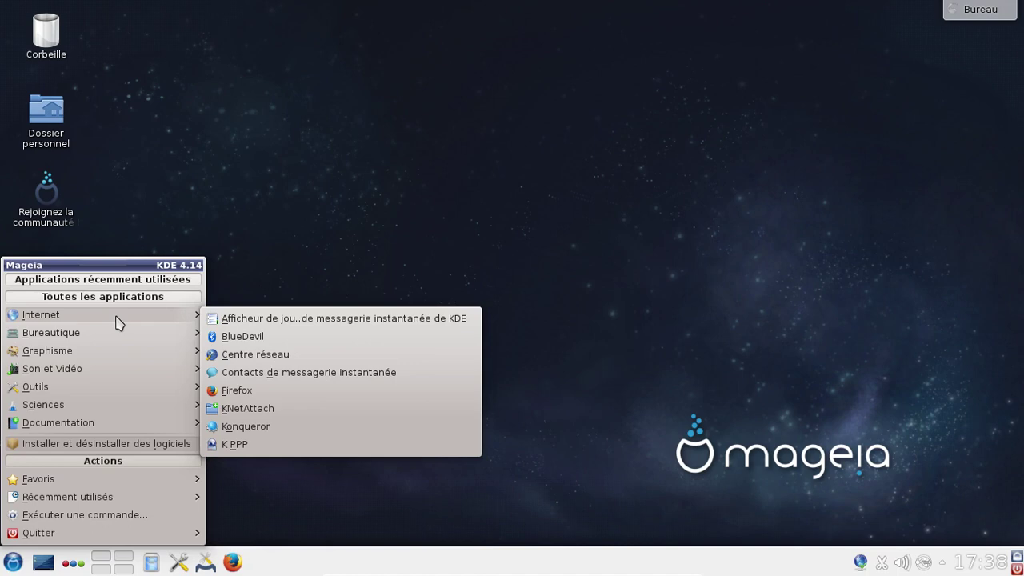
mouse_move(96, 349)
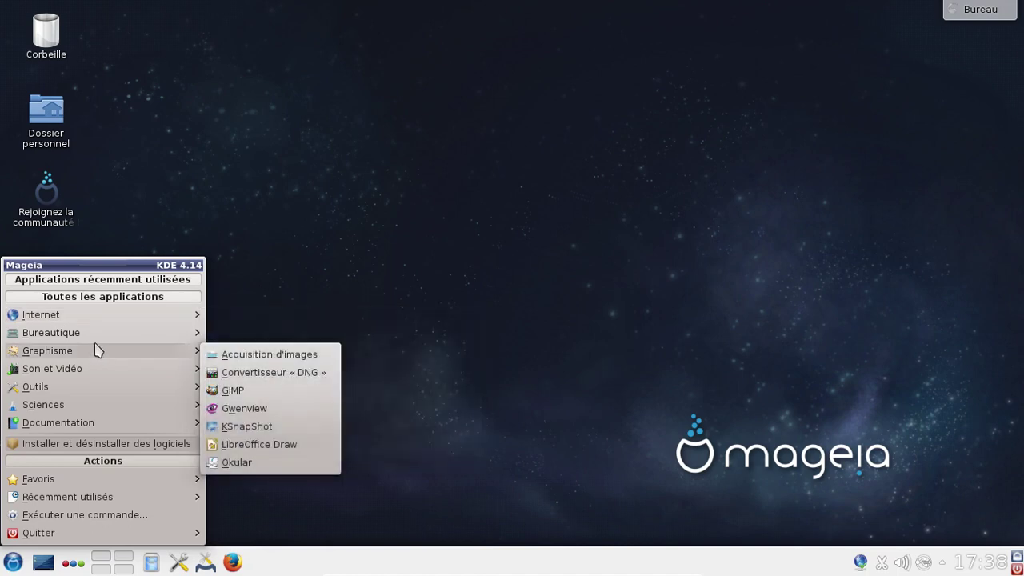
mouse_move(90, 369)
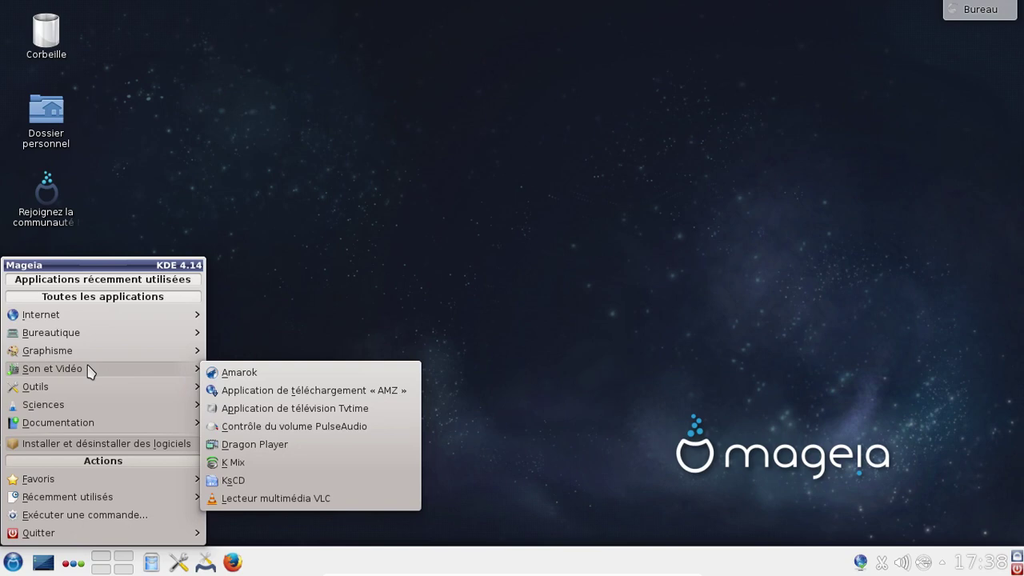
mouse_move(80, 386)
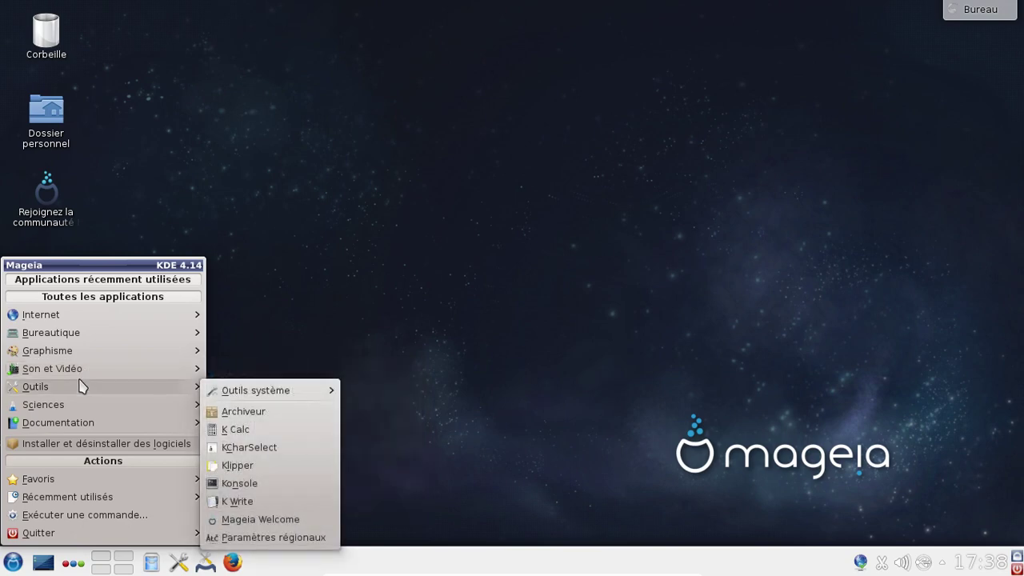
mouse_move(63, 407)
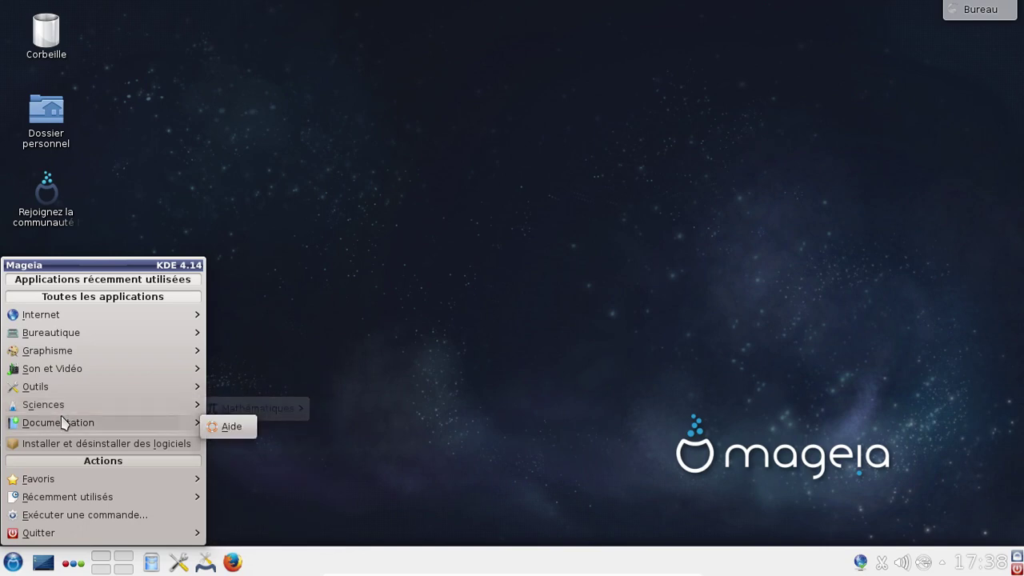
mouse_move(84, 318)
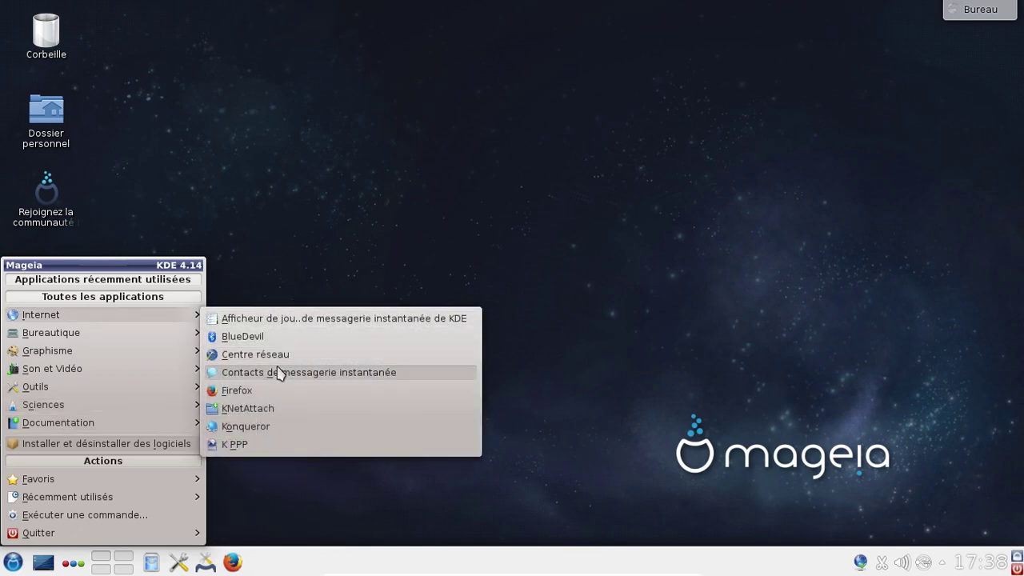
Launch Firefox and dismiss its guided tour offer
click(269, 397)
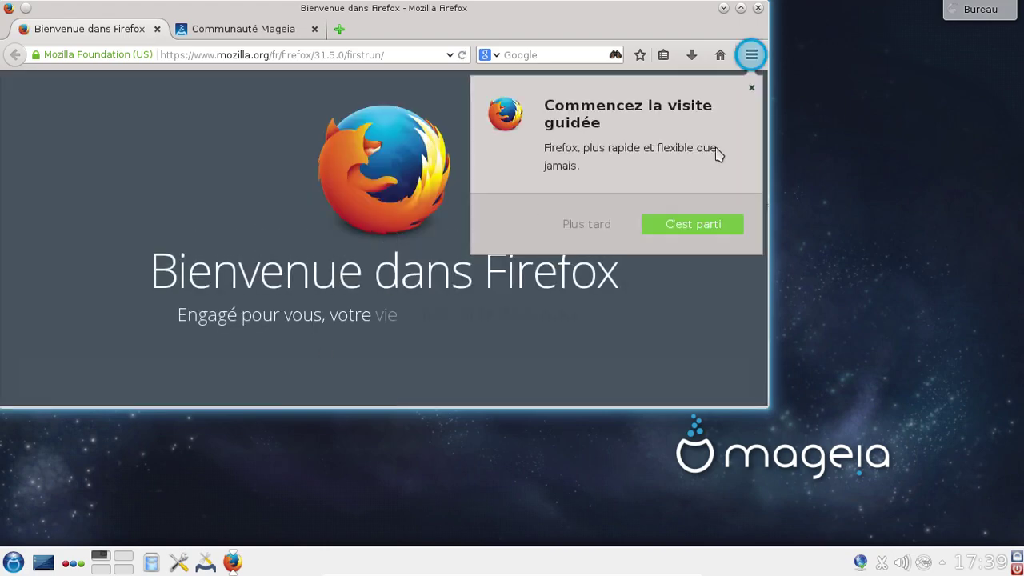
click(752, 87)
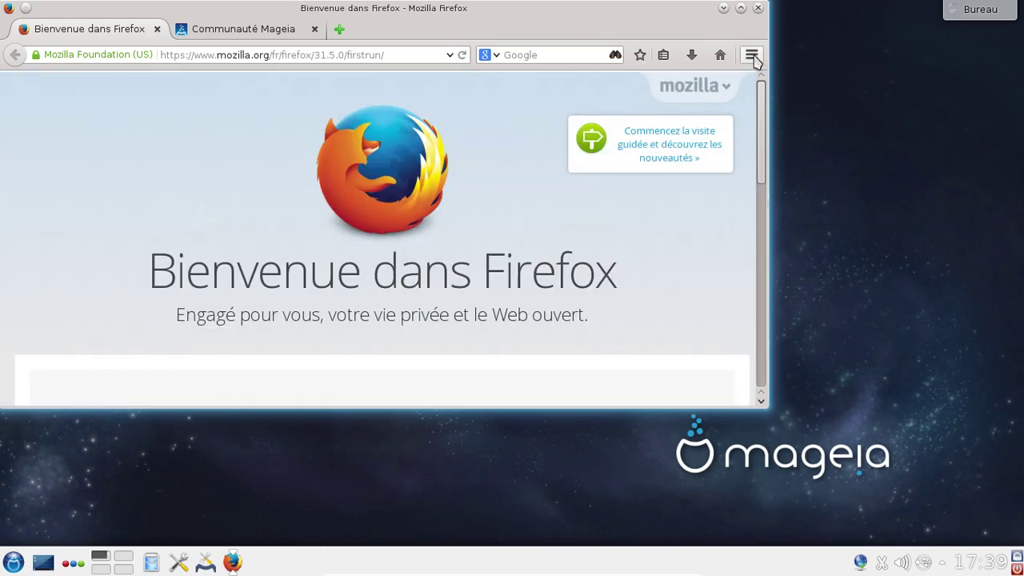
Display the About information for Firefox to check its version
click(751, 54)
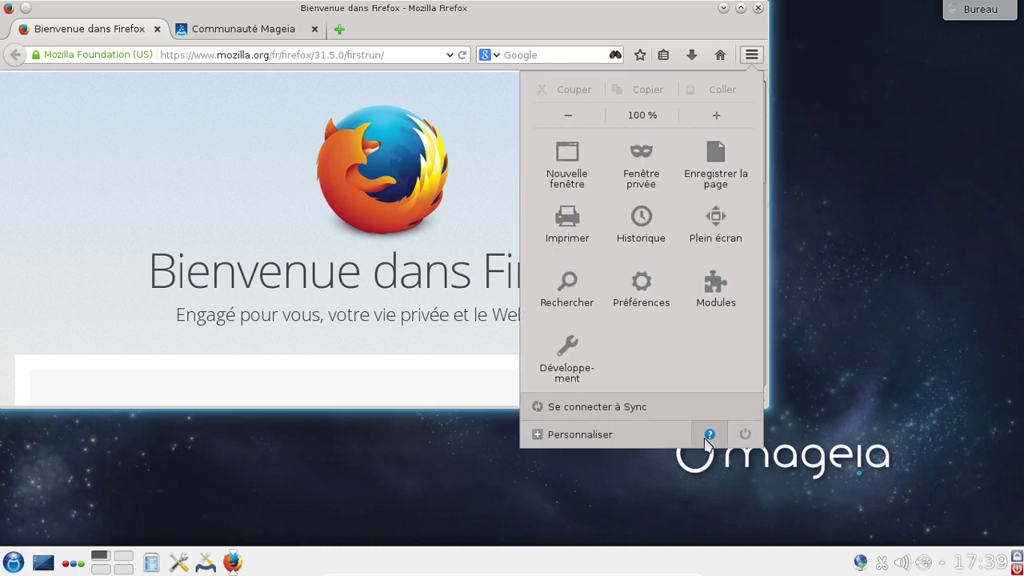
click(709, 434)
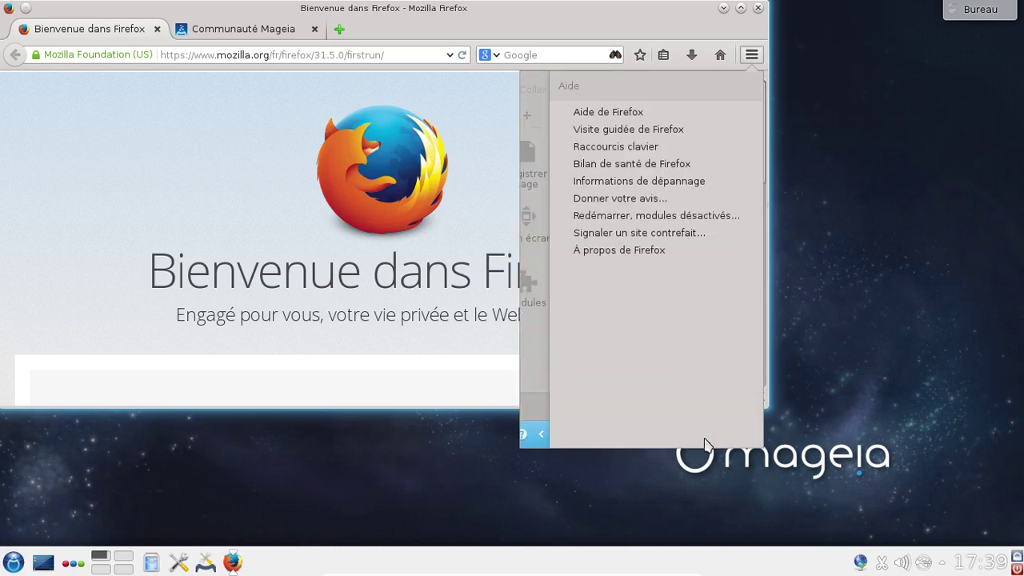
click(619, 251)
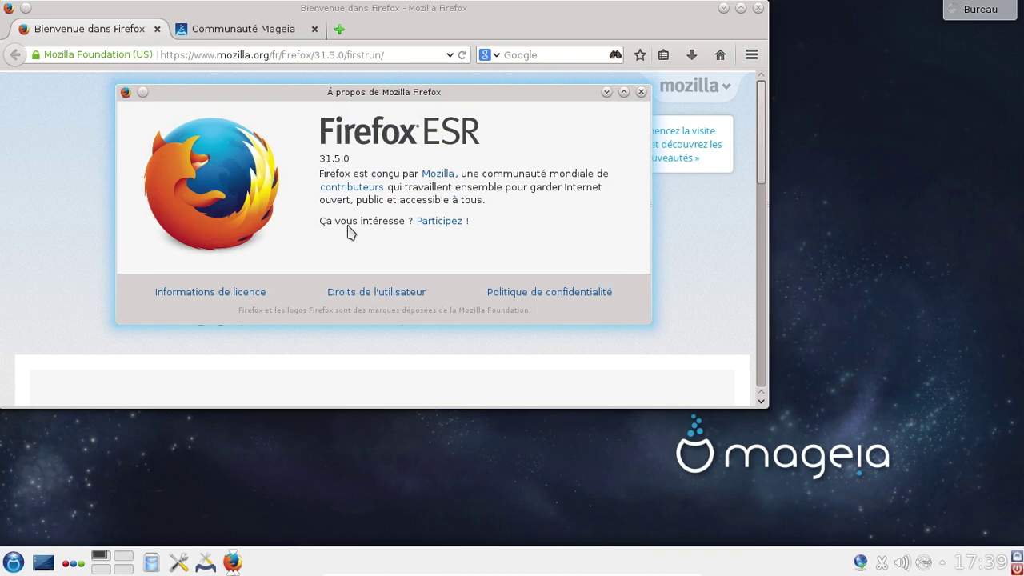
Close the Firefox About information and enlarge the browser window
click(641, 94)
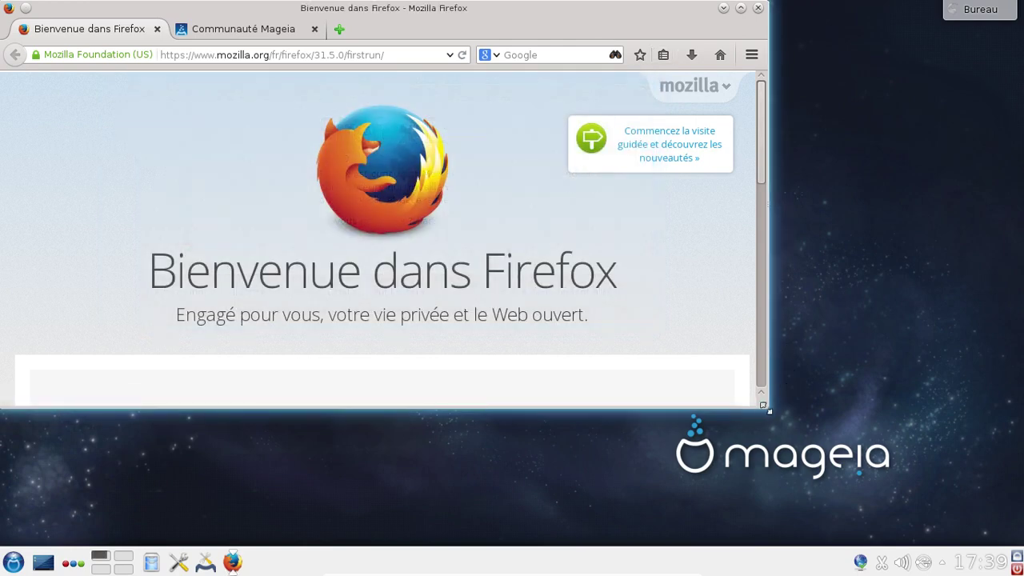
drag(768, 411, 843, 470)
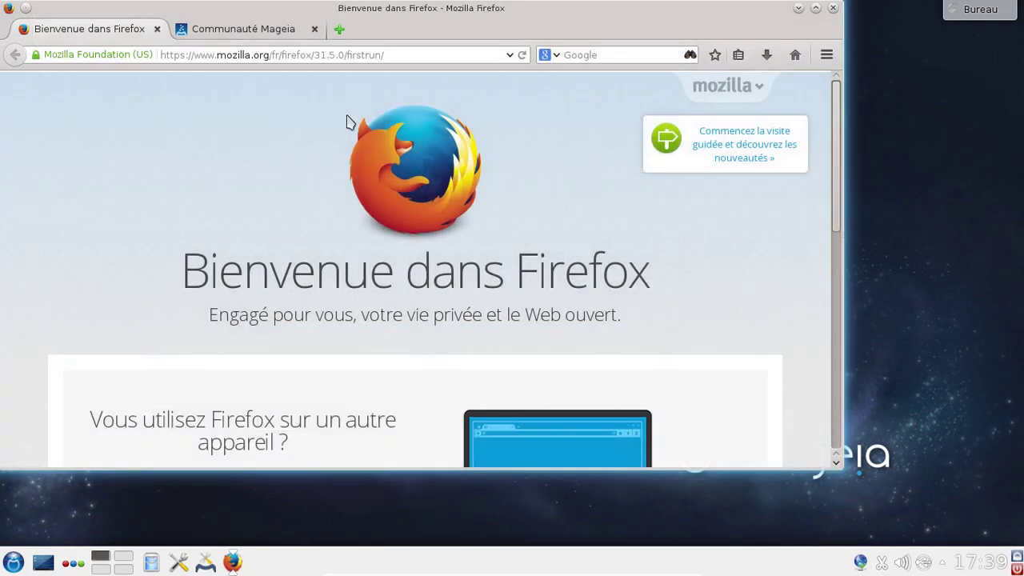
Look over the news and the Boîte à outils links on the Communauté Mageia page
click(269, 39)
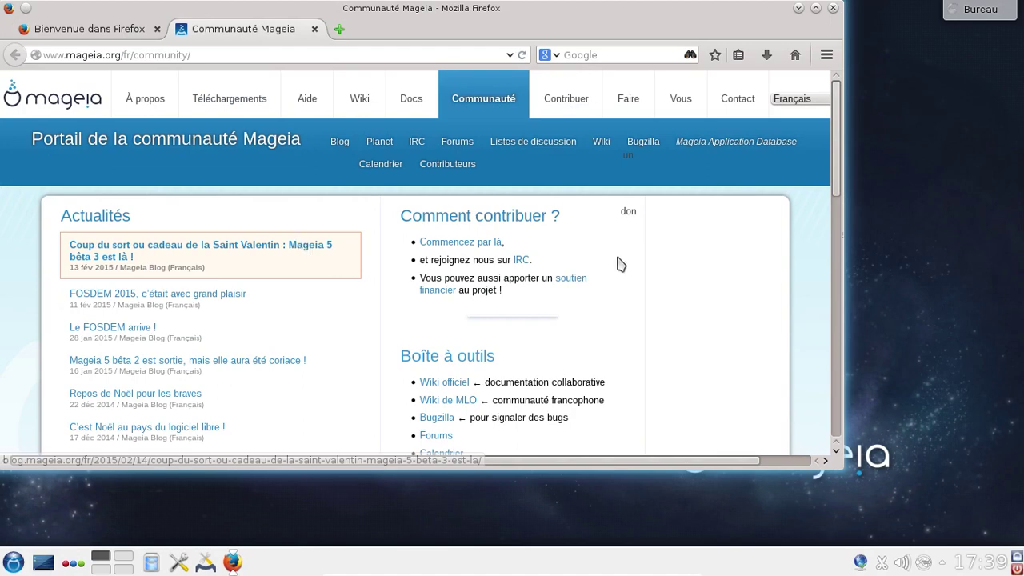
scroll(628, 259, down, 4)
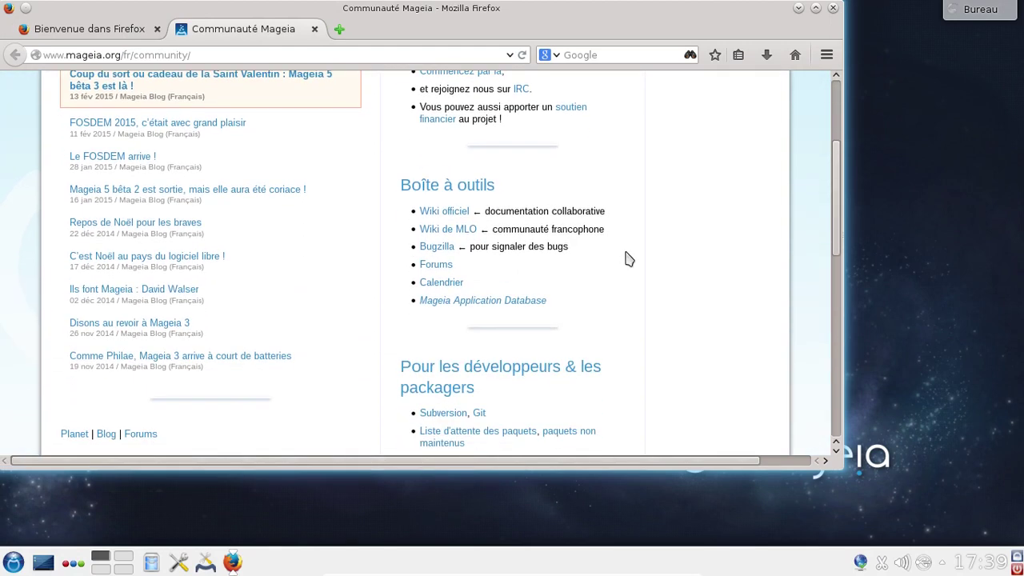
scroll(628, 258, up, 3)
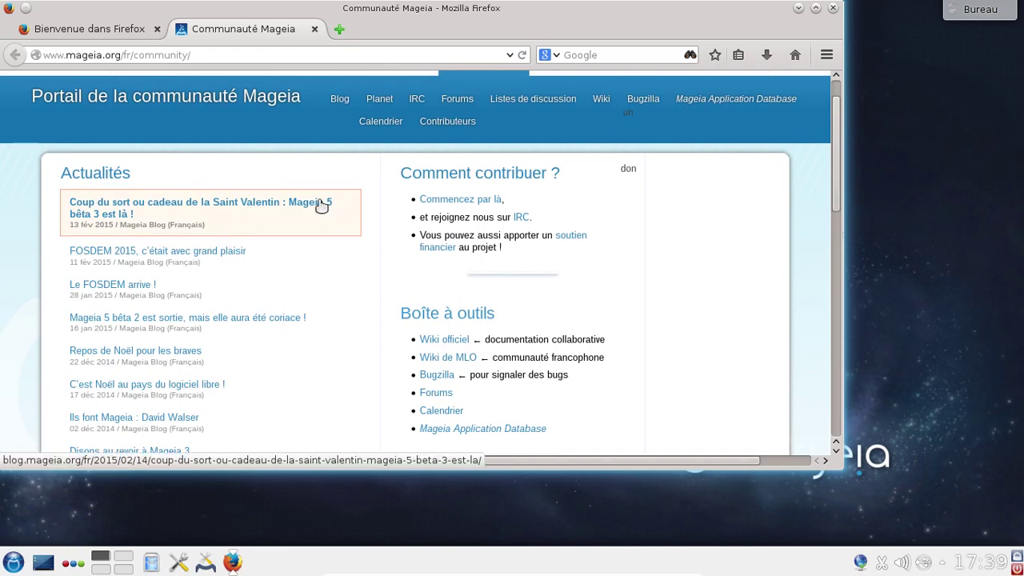
Open the Mageia 5 bêta 3 announcement from the Actualités list and skim the blog article
click(310, 207)
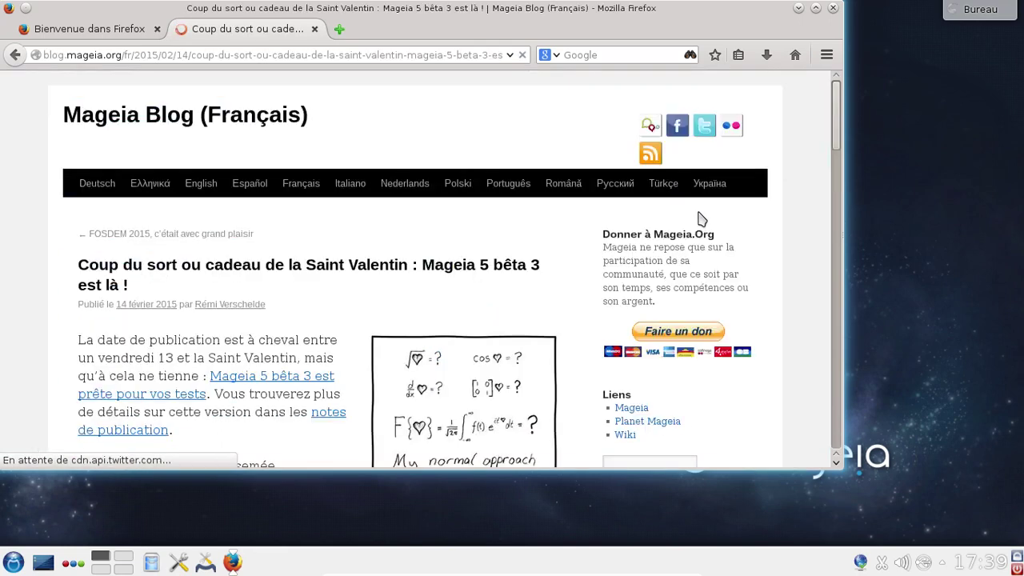
scroll(698, 215, down, 10)
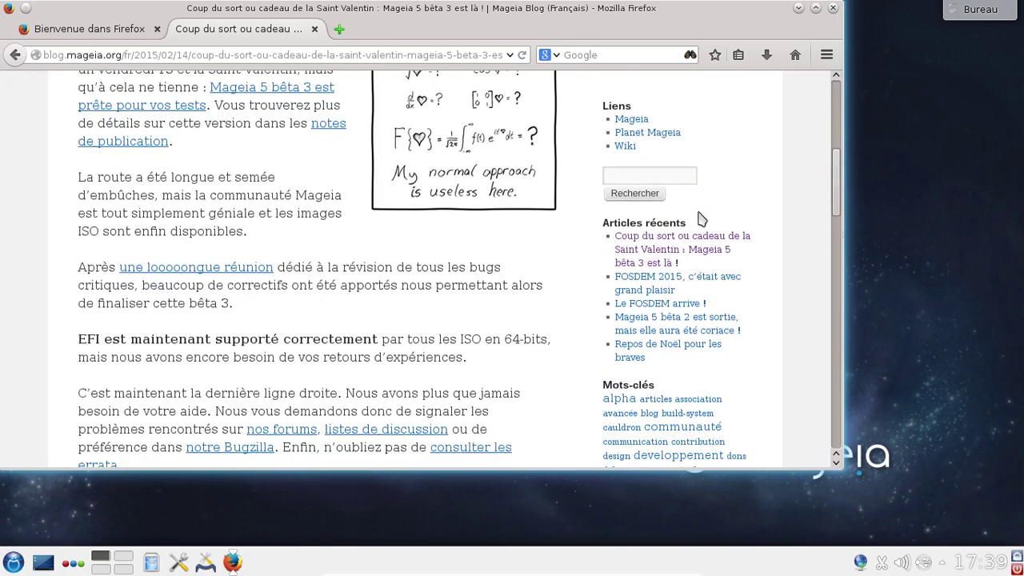
scroll(494, 282, up, 3)
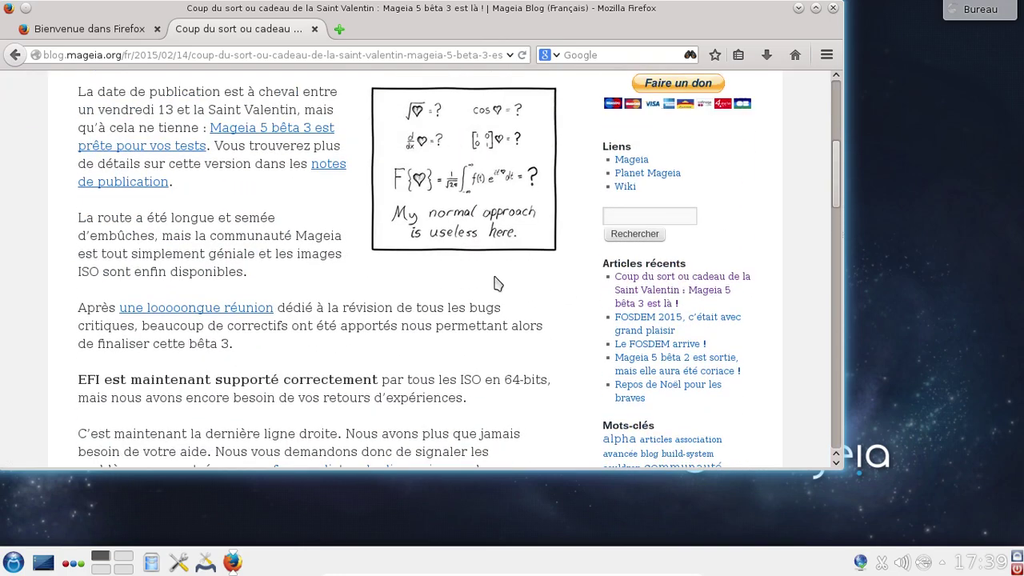
Open the article's notes de publication and skim the Mageia 5 beta3 wiki page through to its end
click(317, 169)
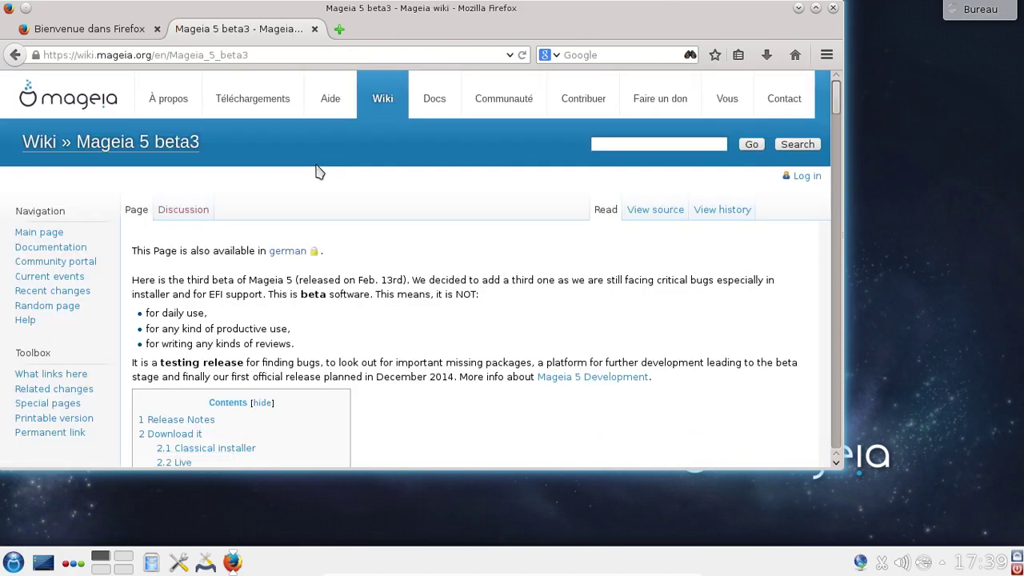
scroll(605, 252, down, 10)
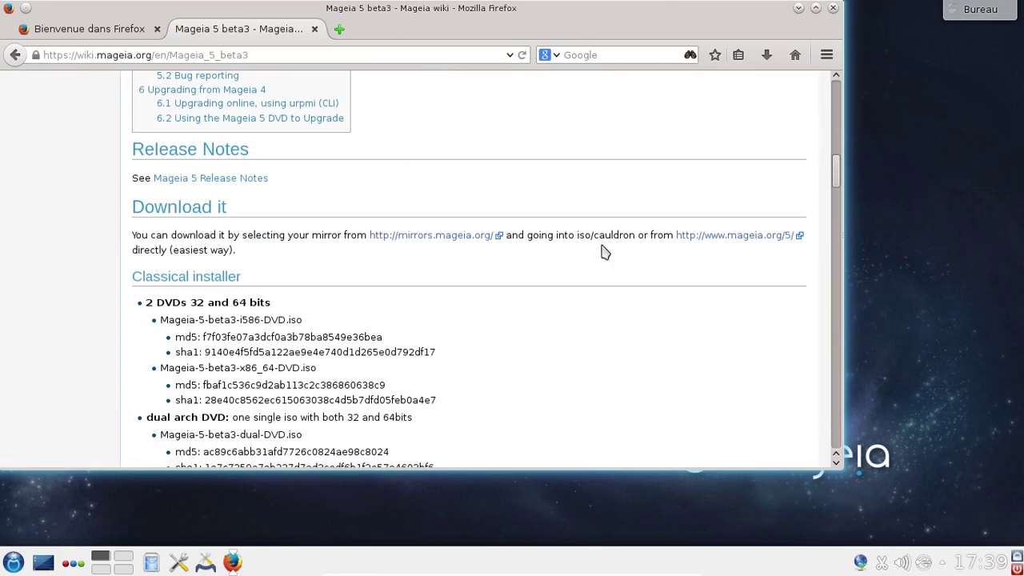
scroll(605, 252, down, 20)
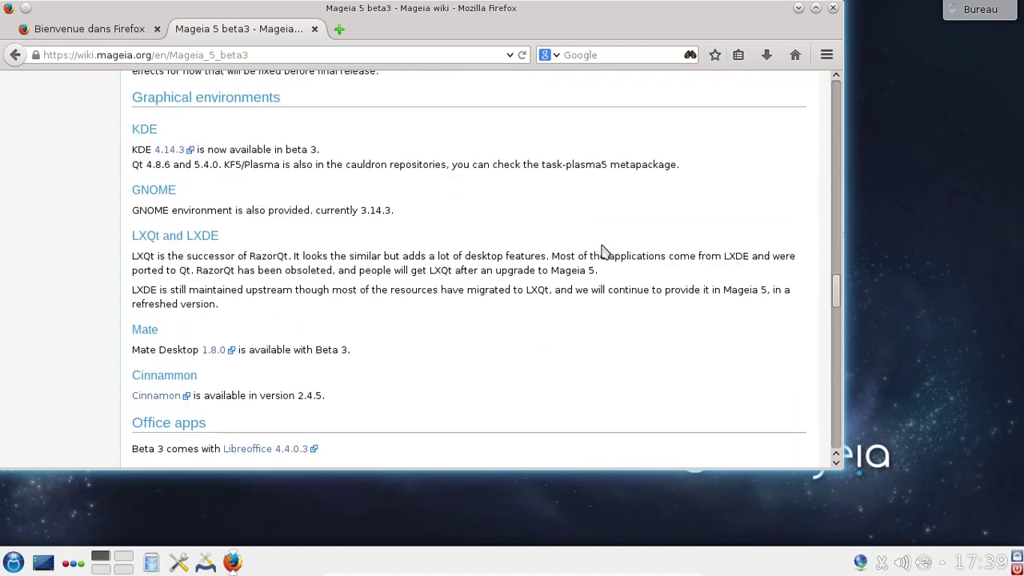
scroll(605, 252, down, 10)
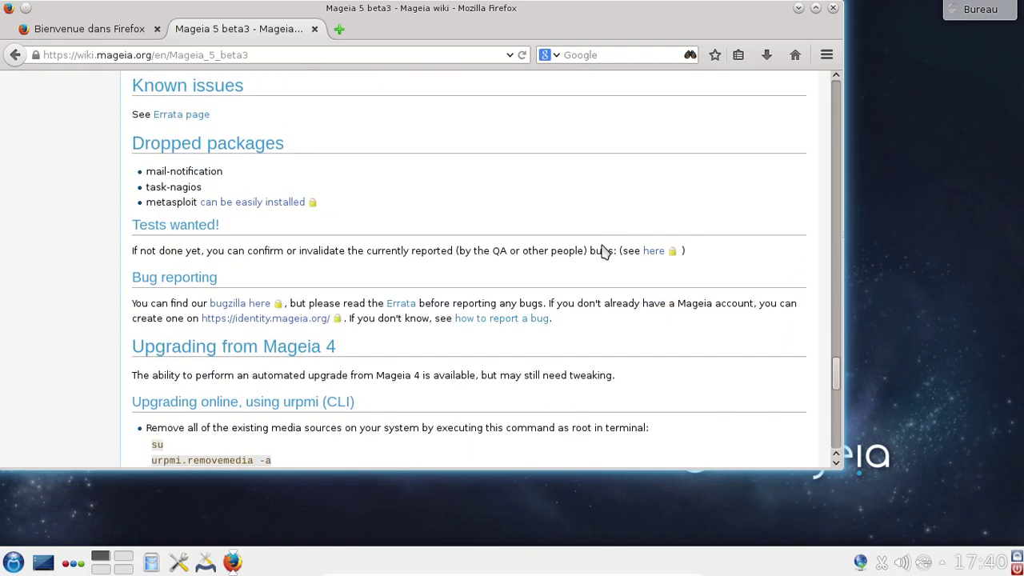
scroll(605, 252, down, 8)
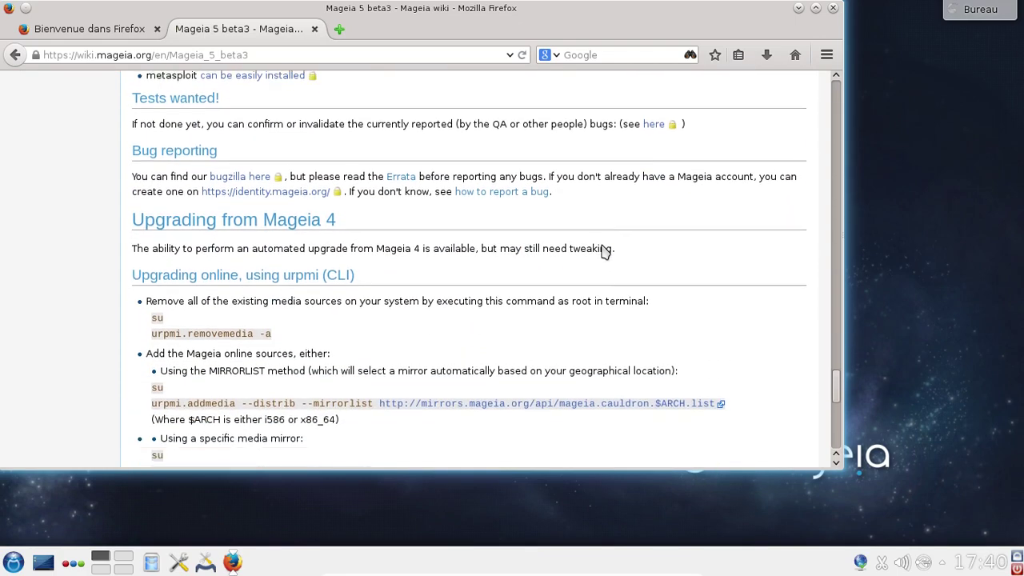
scroll(602, 248, down, 5)
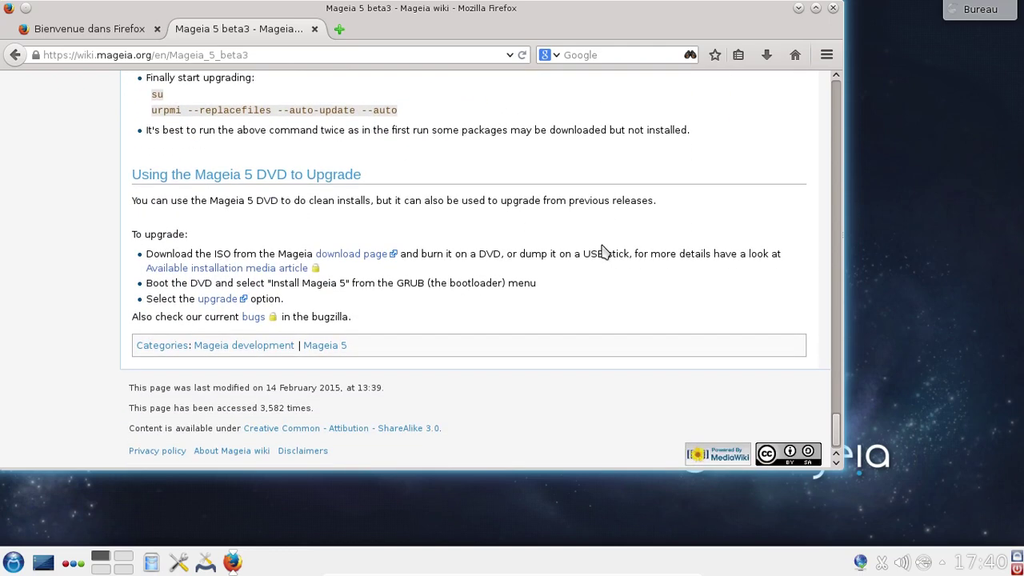
drag(836, 420, 824, 76)
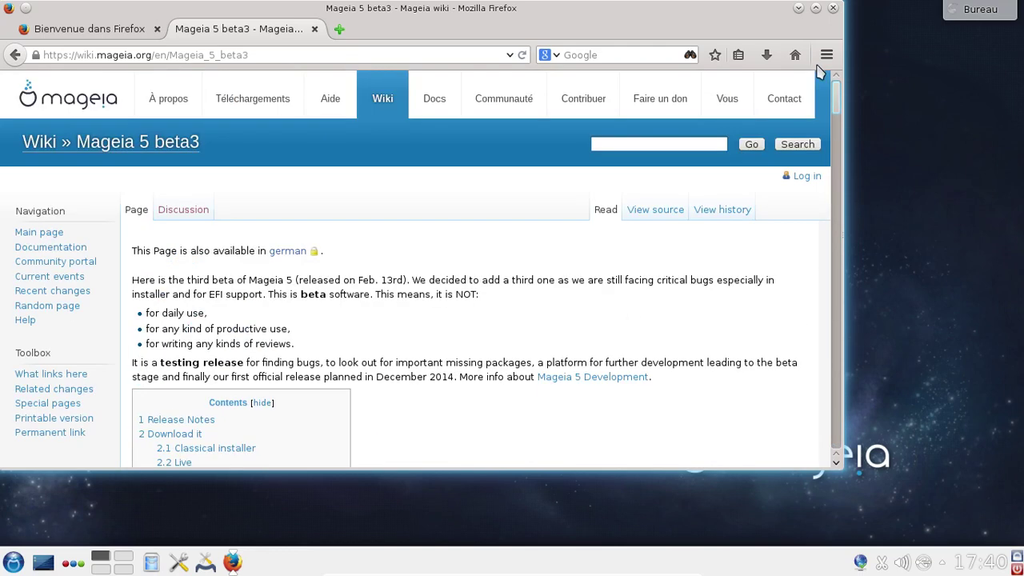
scroll(516, 233, down, 2)
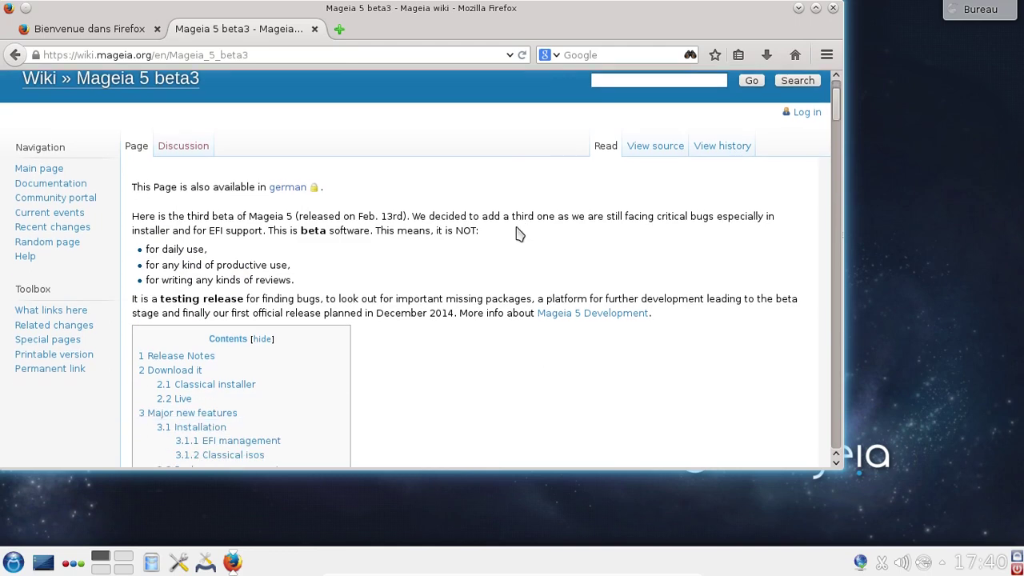
Open the Mageia 5 Development wiki page and examine the release dates in its planning table
click(611, 292)
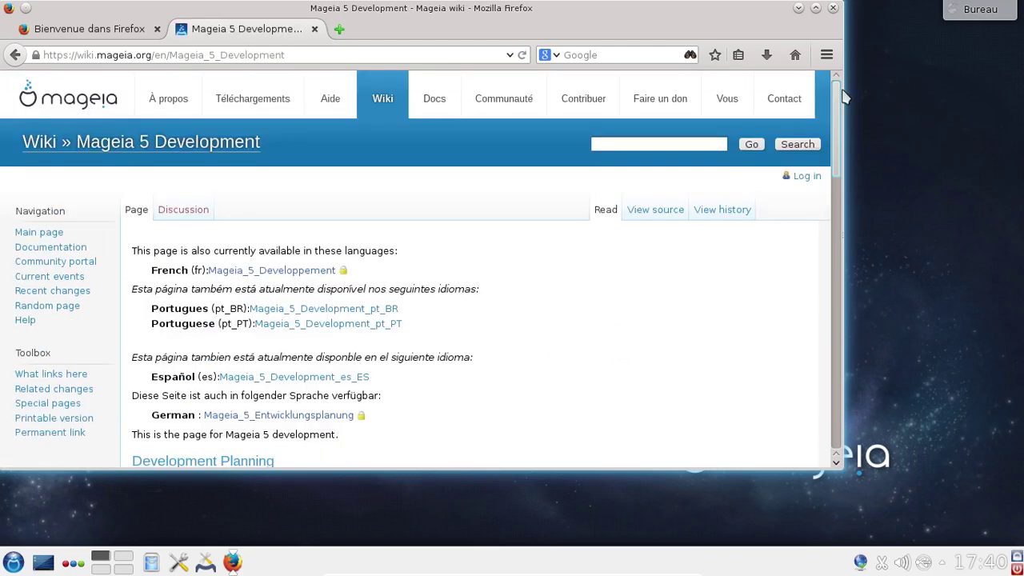
drag(844, 96, 848, 400)
scroll(553, 274, up, 3)
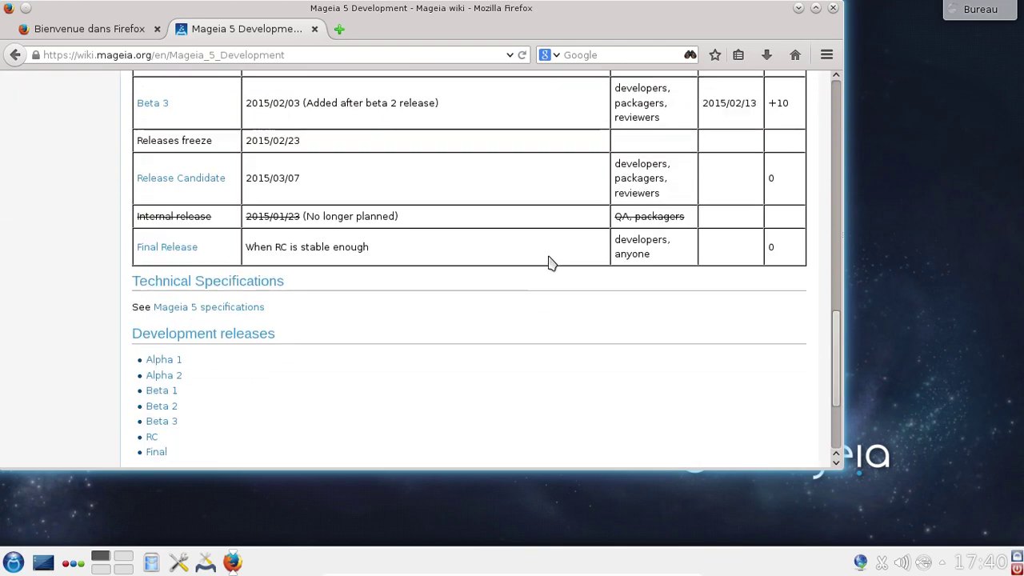
scroll(550, 263, up, 4)
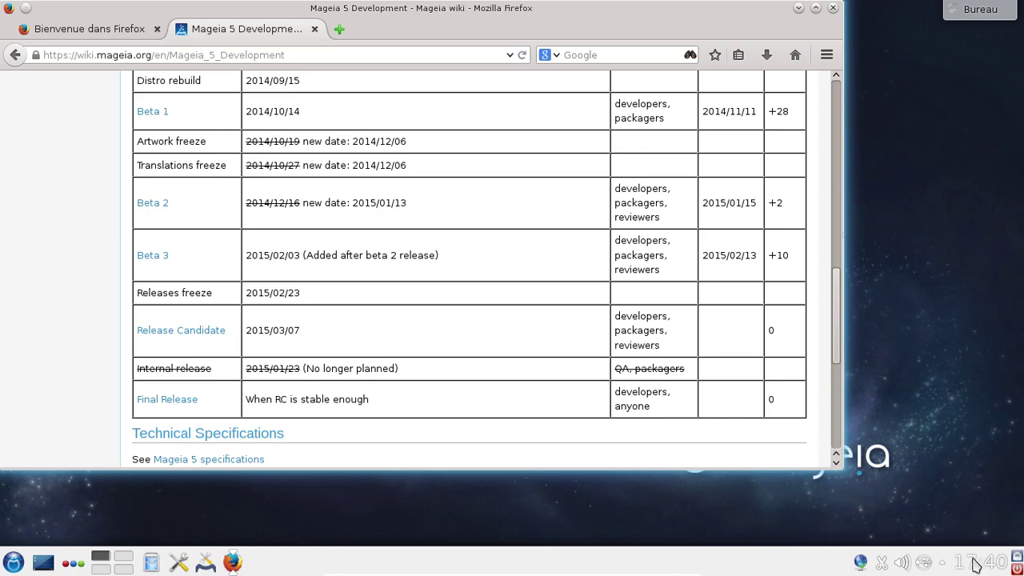
Close the Mageia 5 Development page and the Firefox window
mouse_move(973, 563)
click(314, 30)
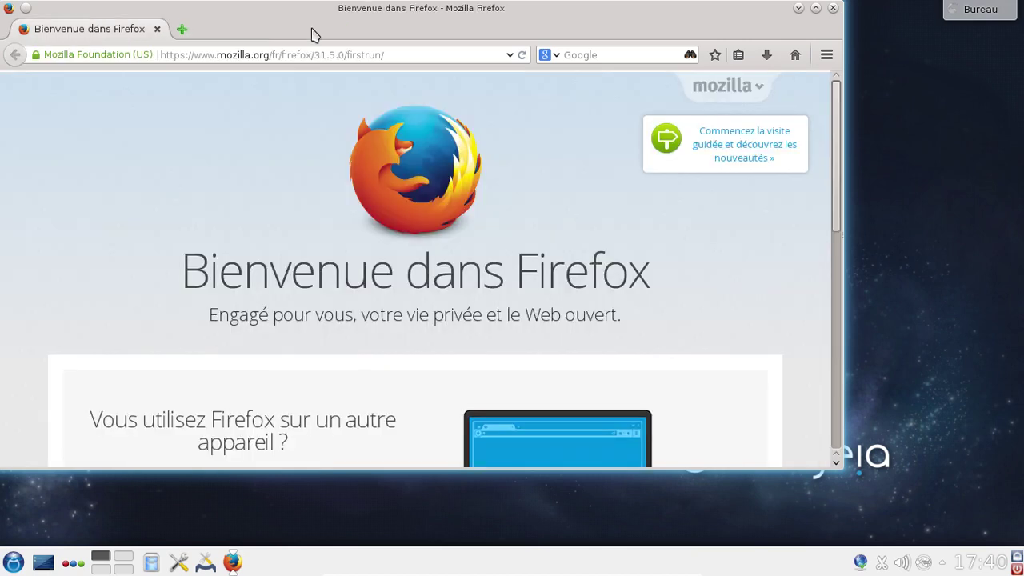
click(832, 8)
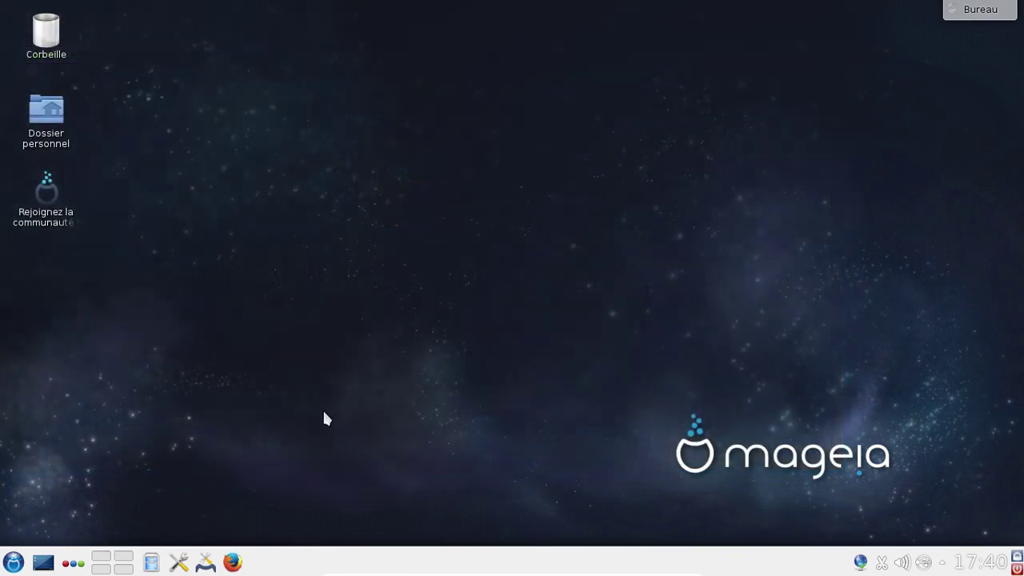
Launch LibreOffice Calc from the Bureautique applications
click(13, 562)
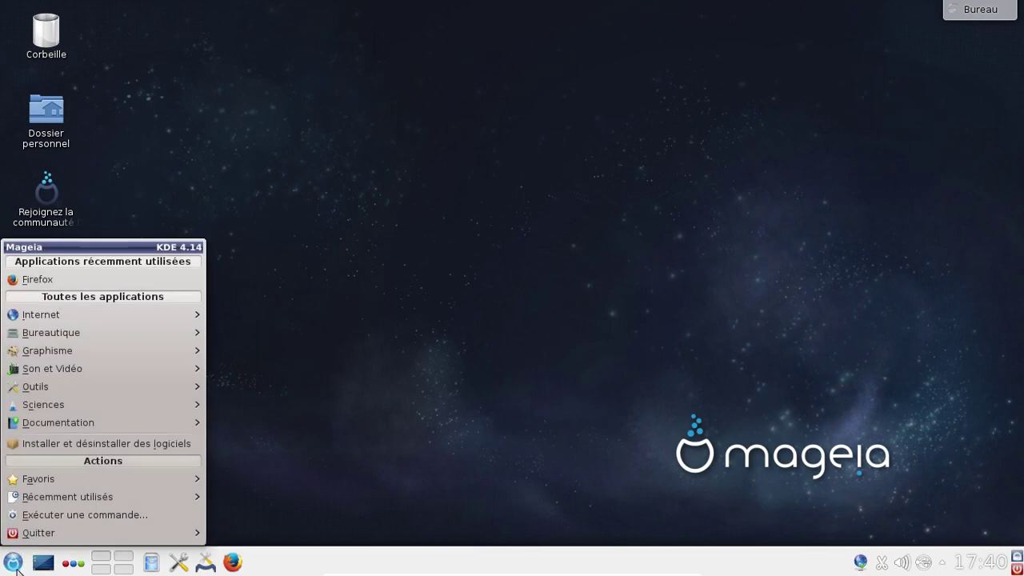
mouse_move(96, 339)
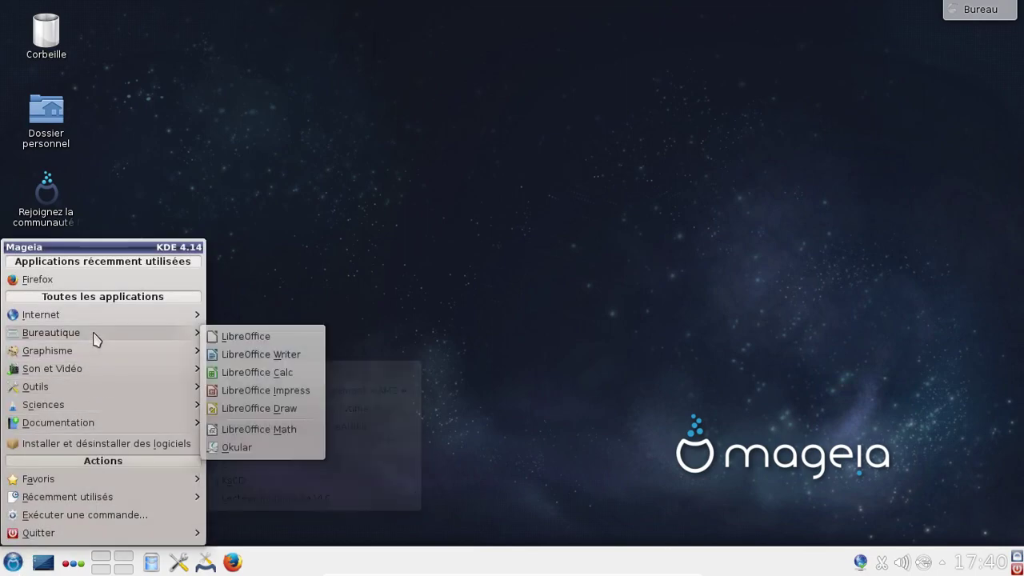
click(263, 373)
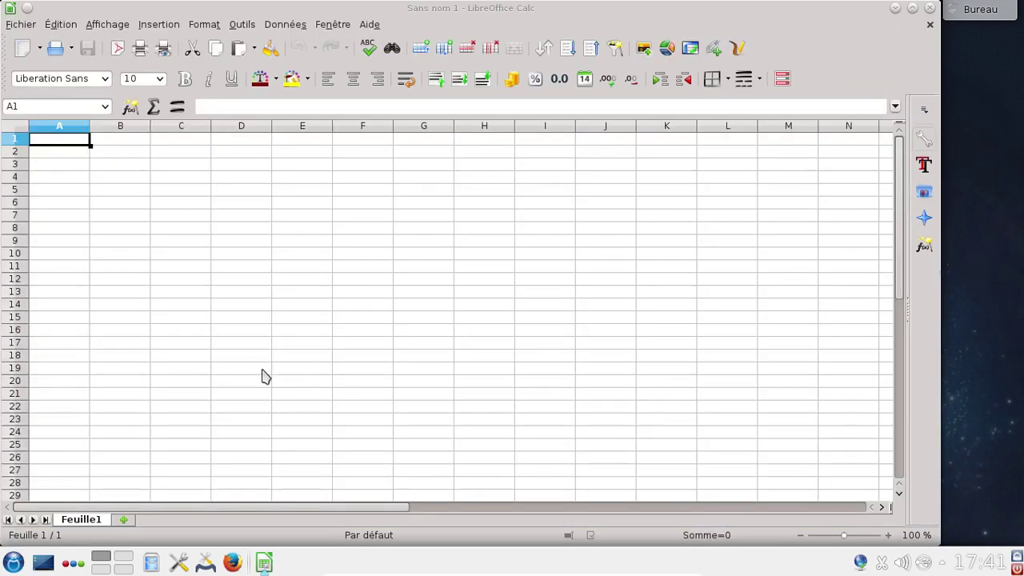
Check the LibreOffice version in its About information, and close Calc
click(370, 24)
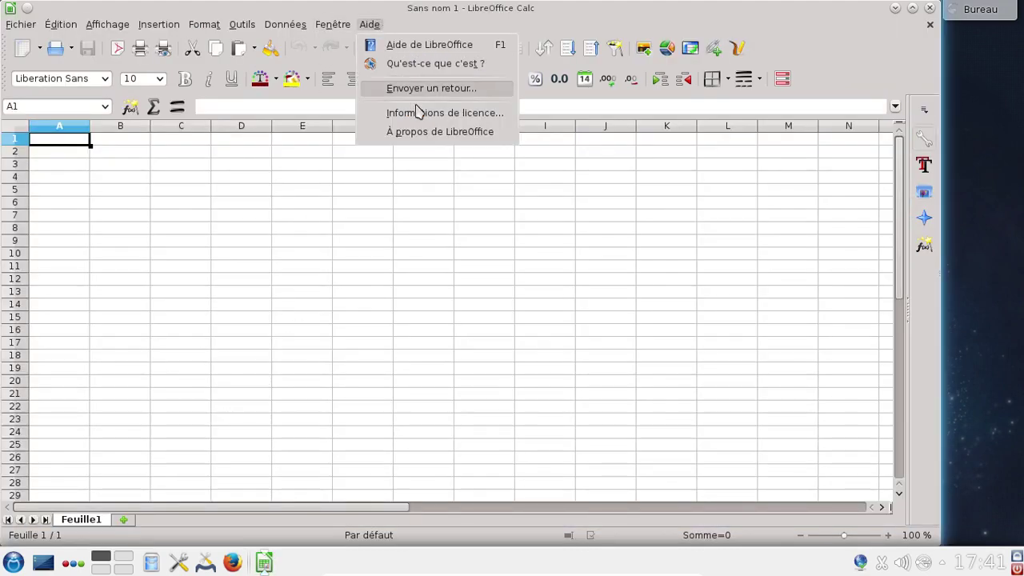
click(423, 130)
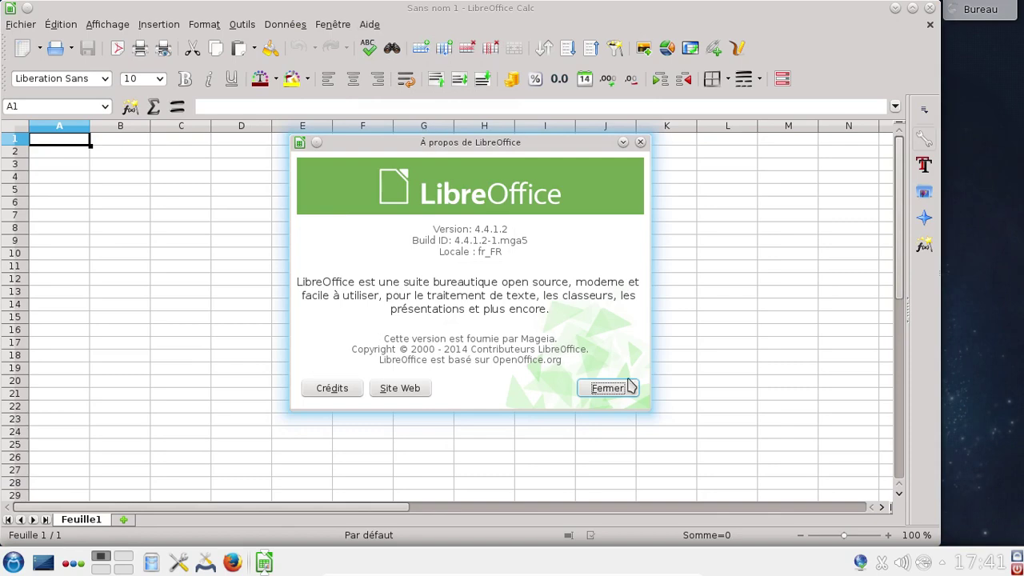
click(633, 390)
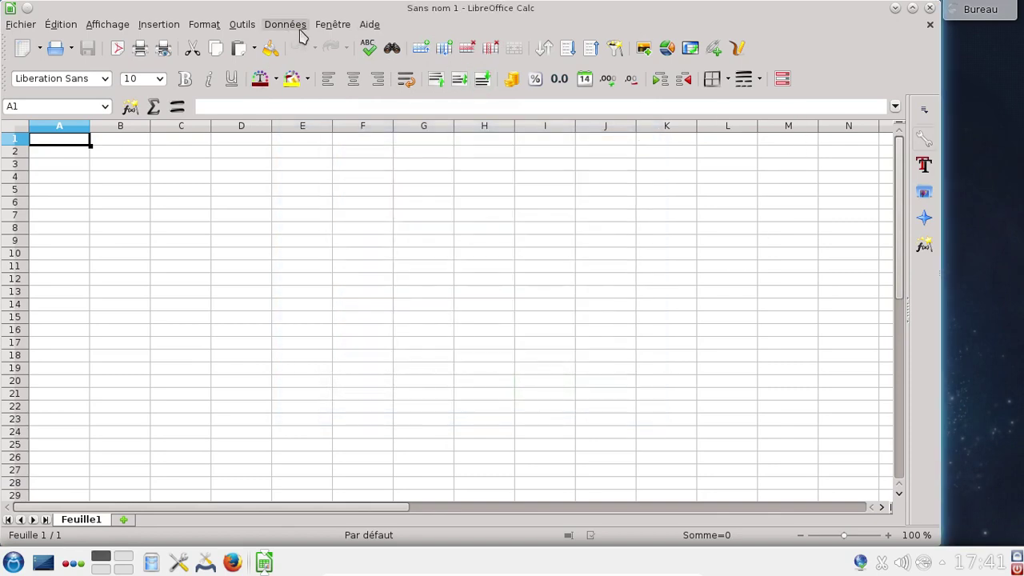
click(930, 9)
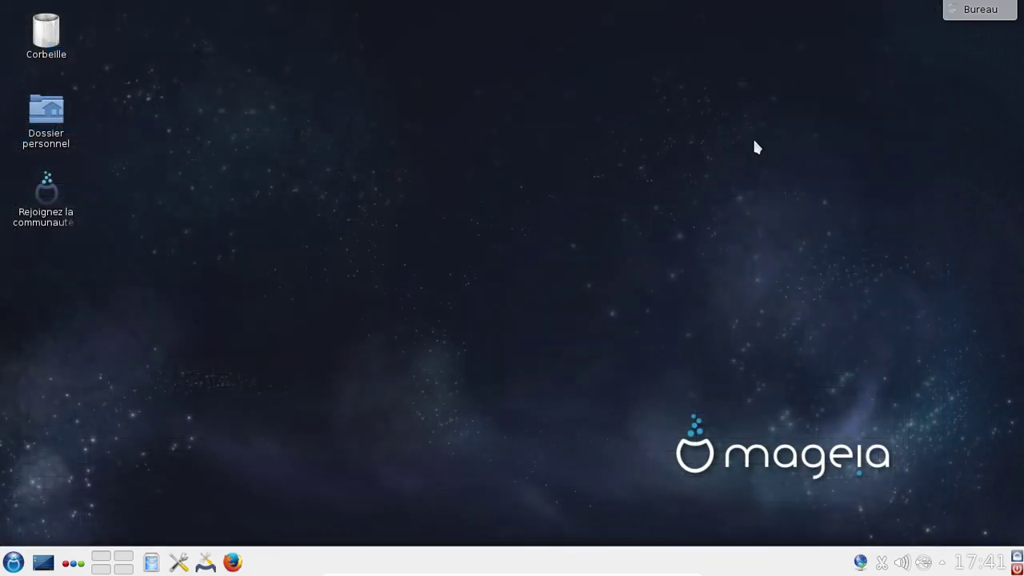
Launch the VLC media player and accept its privacy notice with network access to metadata allowed
click(13, 562)
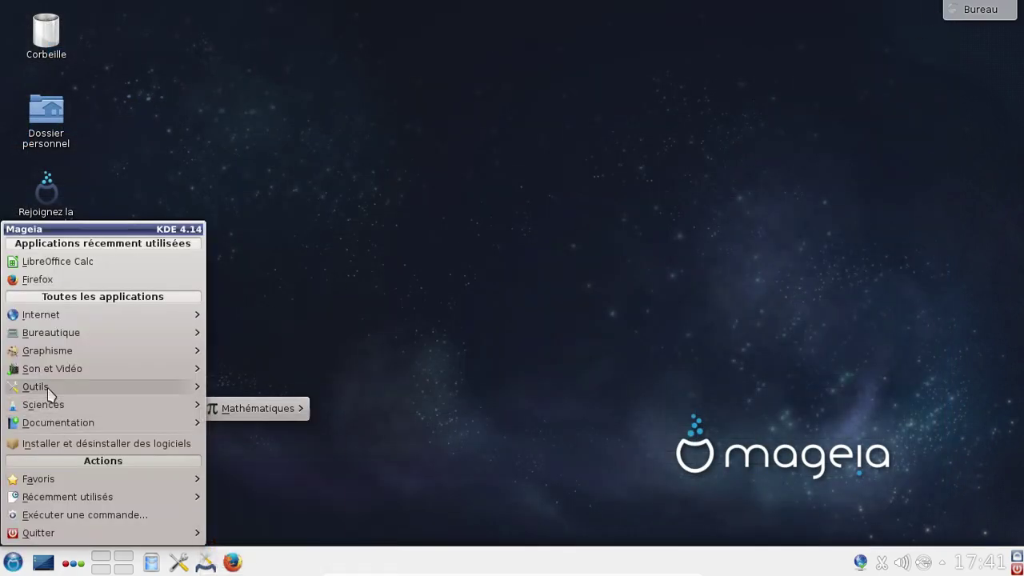
mouse_move(48, 392)
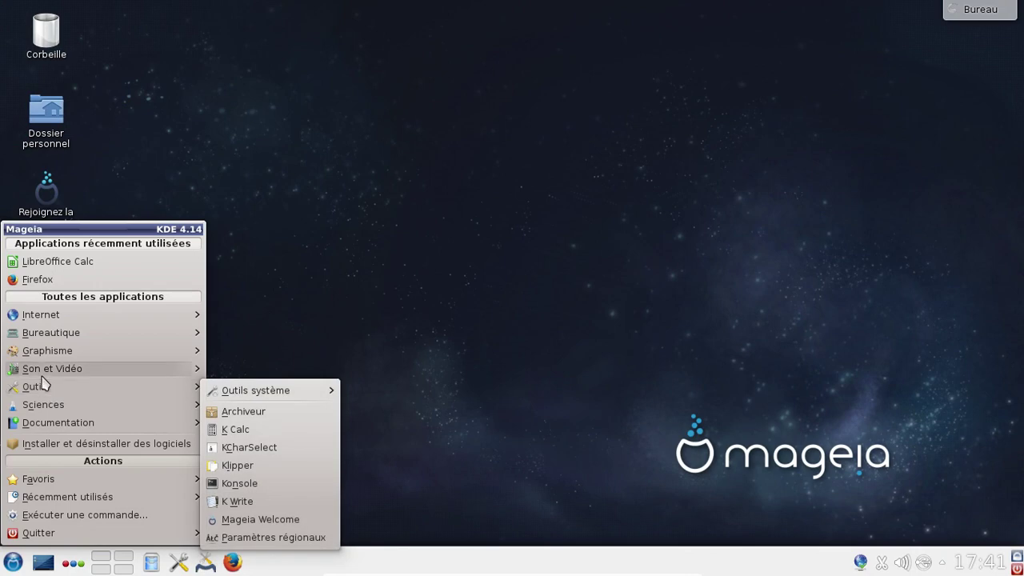
mouse_move(42, 372)
click(359, 499)
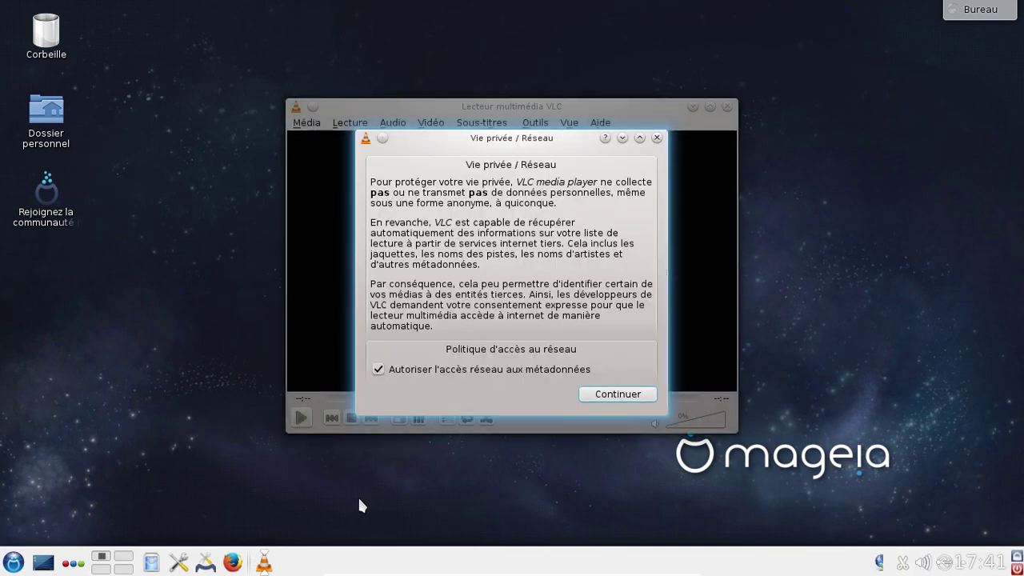
click(606, 392)
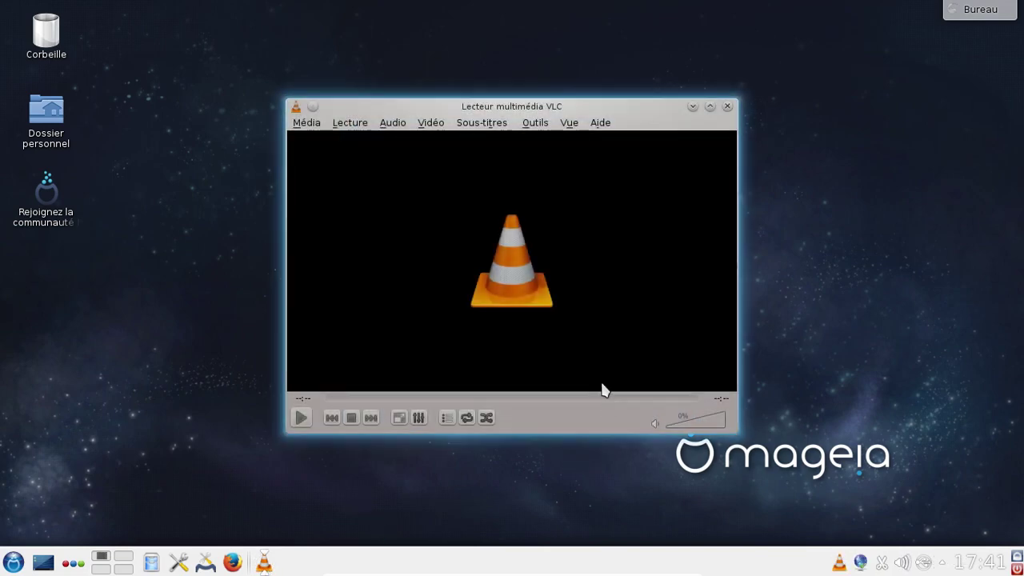
Check the VLC version in its About information, and close the player
click(600, 122)
click(616, 164)
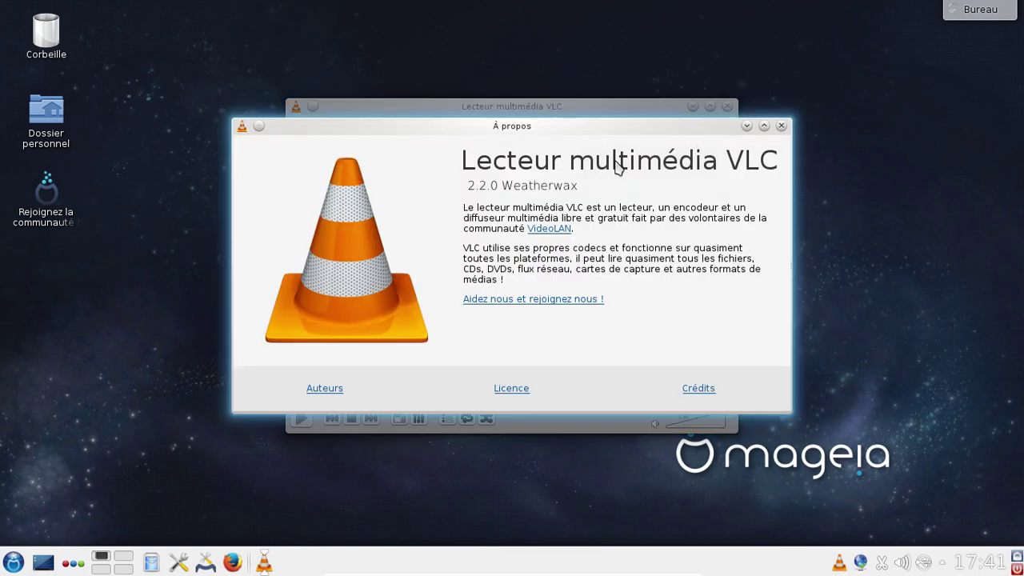
click(781, 126)
click(726, 107)
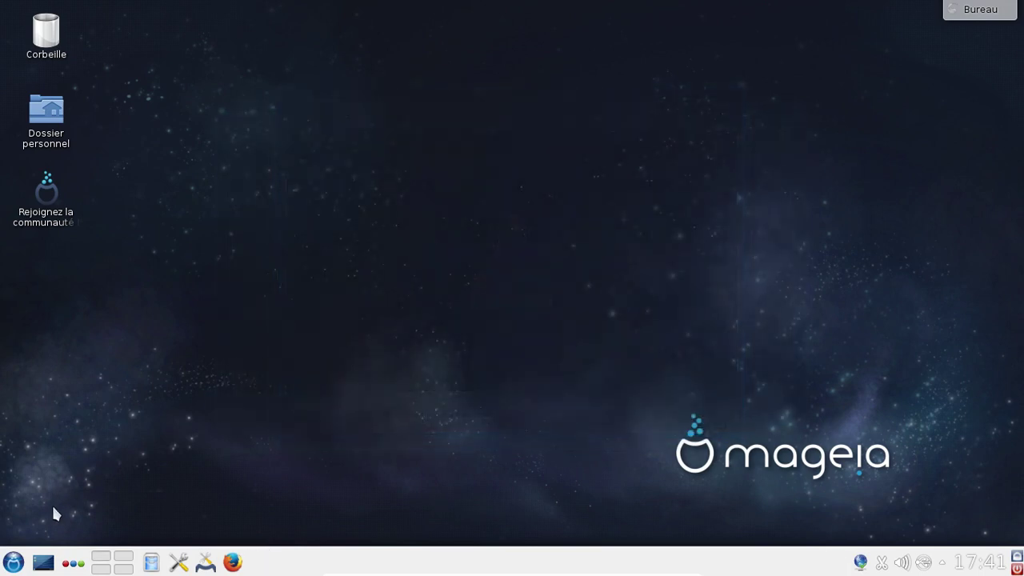
Launch the software installation and removal tool, authenticate with the root password, and move its windows toward the middle of the desktop
click(13, 562)
mouse_move(38, 375)
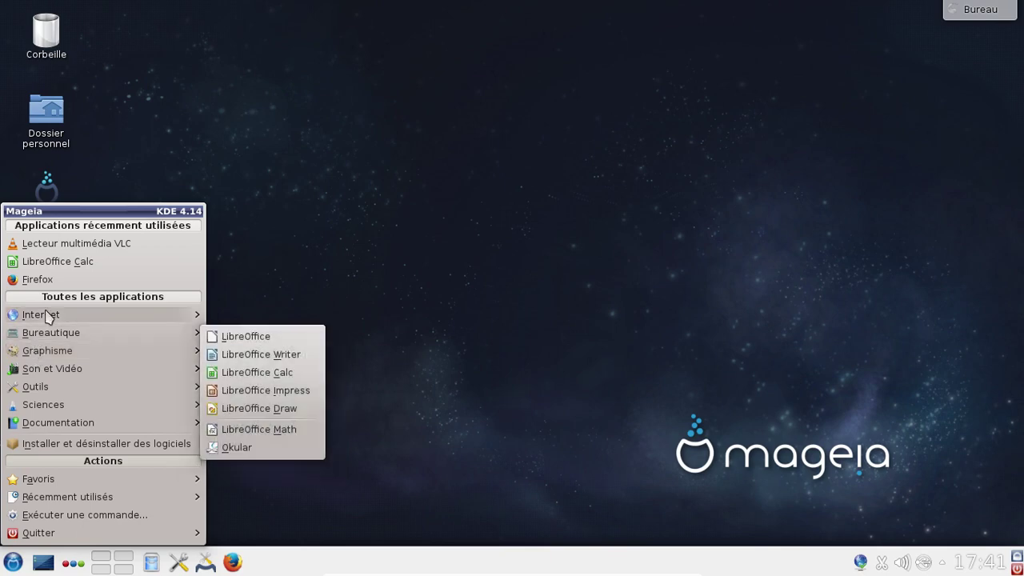
mouse_move(48, 316)
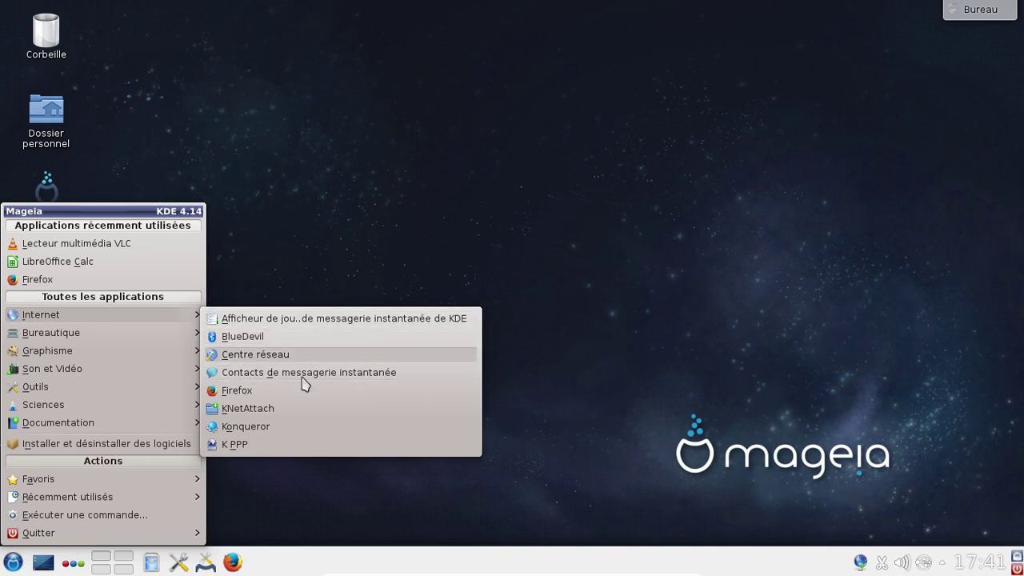
mouse_move(155, 398)
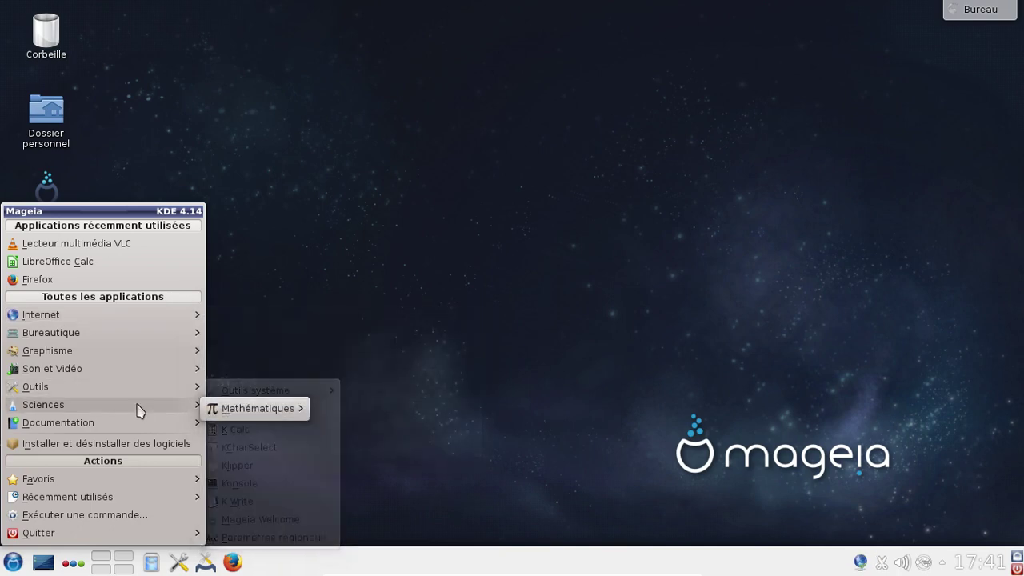
mouse_move(136, 424)
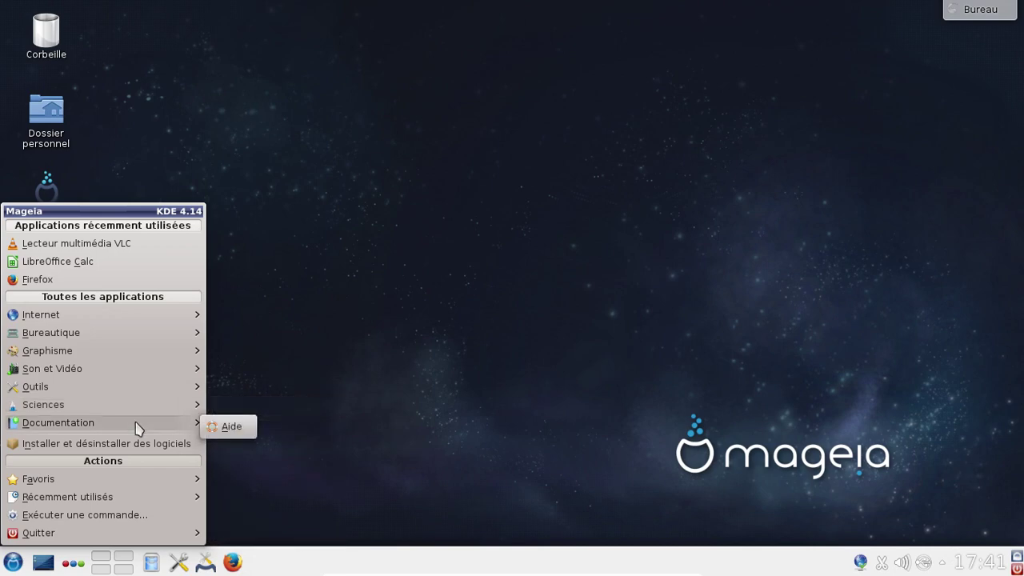
mouse_move(109, 315)
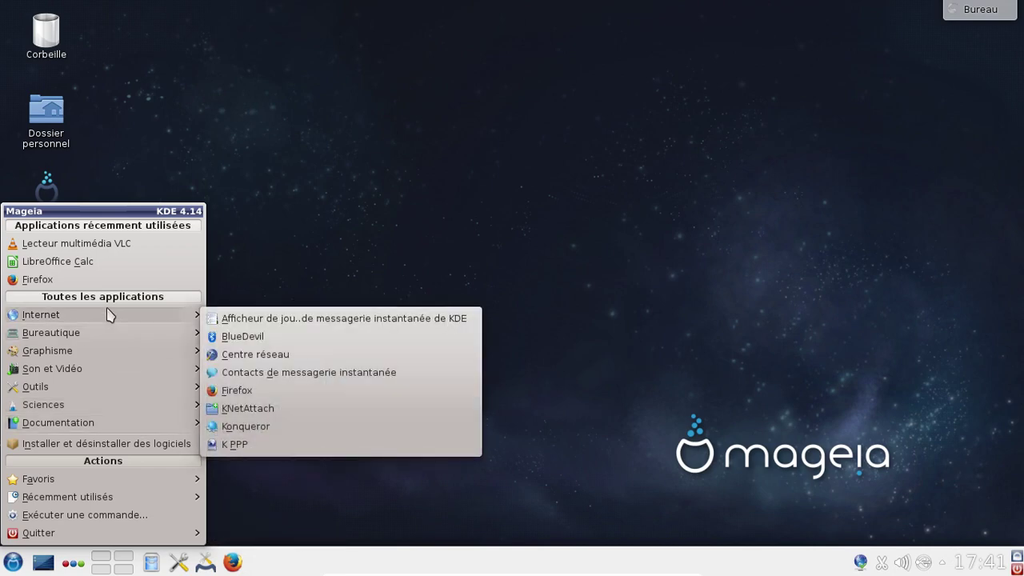
click(116, 444)
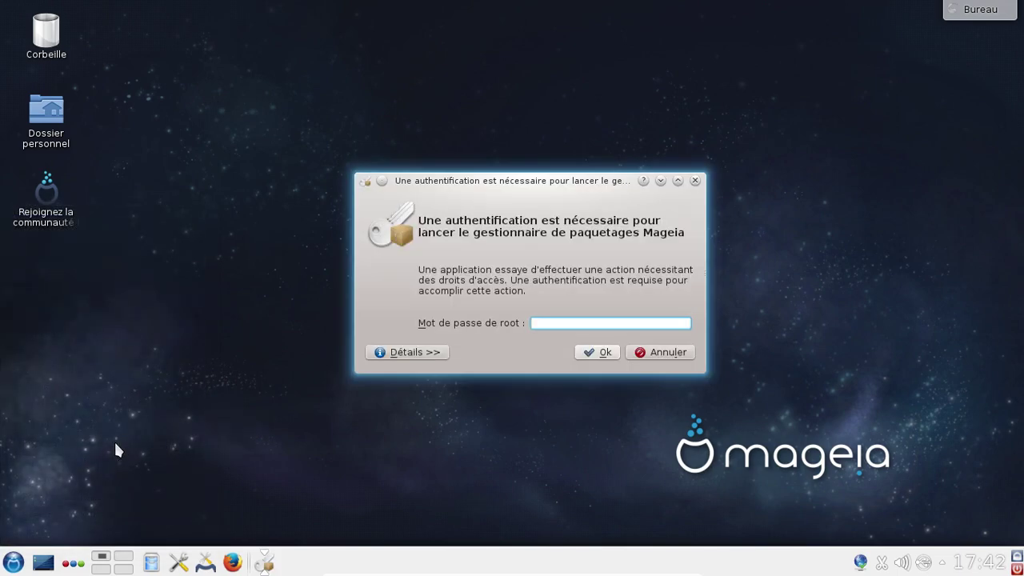
text(••••••••)
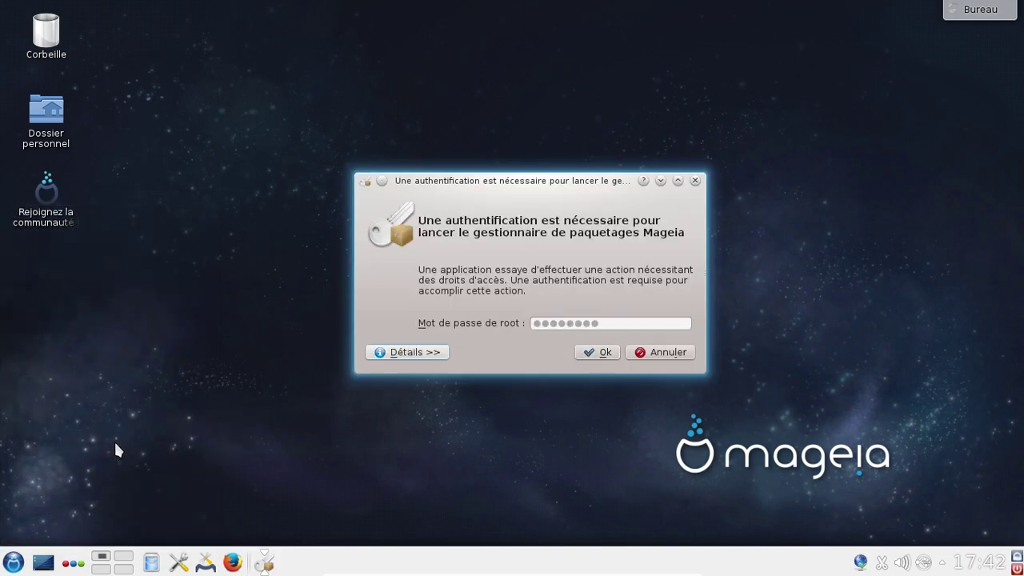
key(Return)
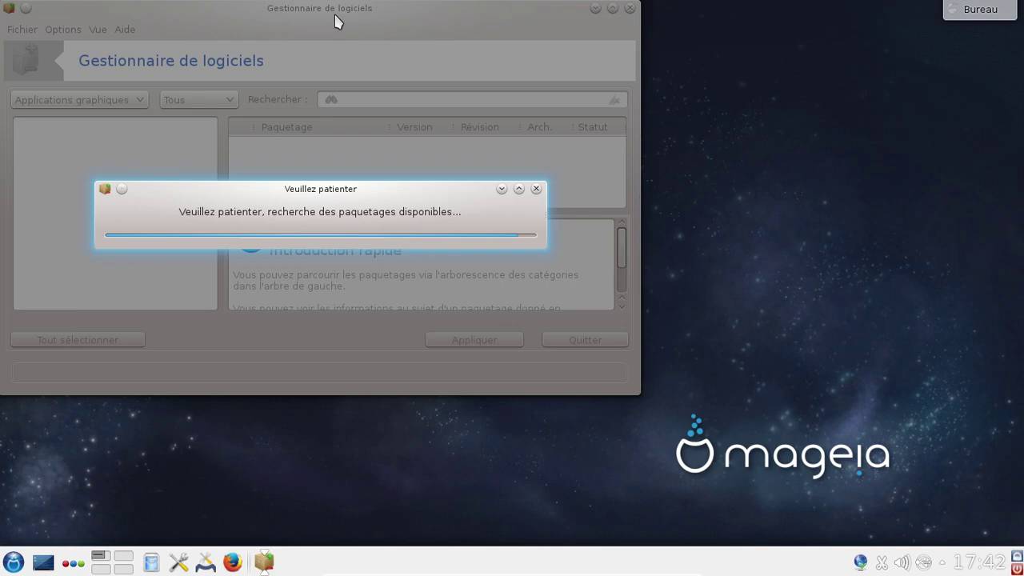
drag(346, 16, 494, 49)
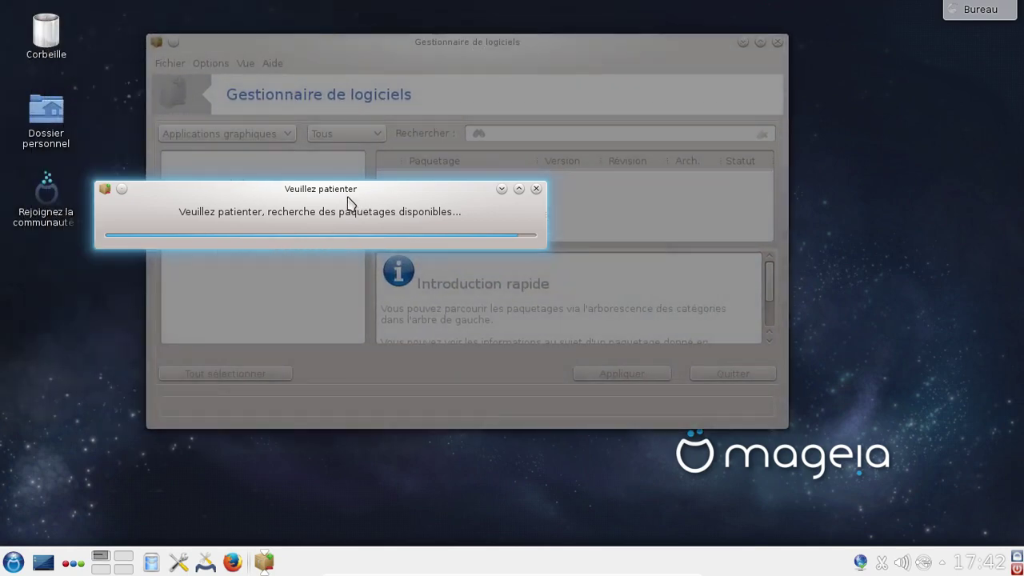
drag(349, 203, 551, 249)
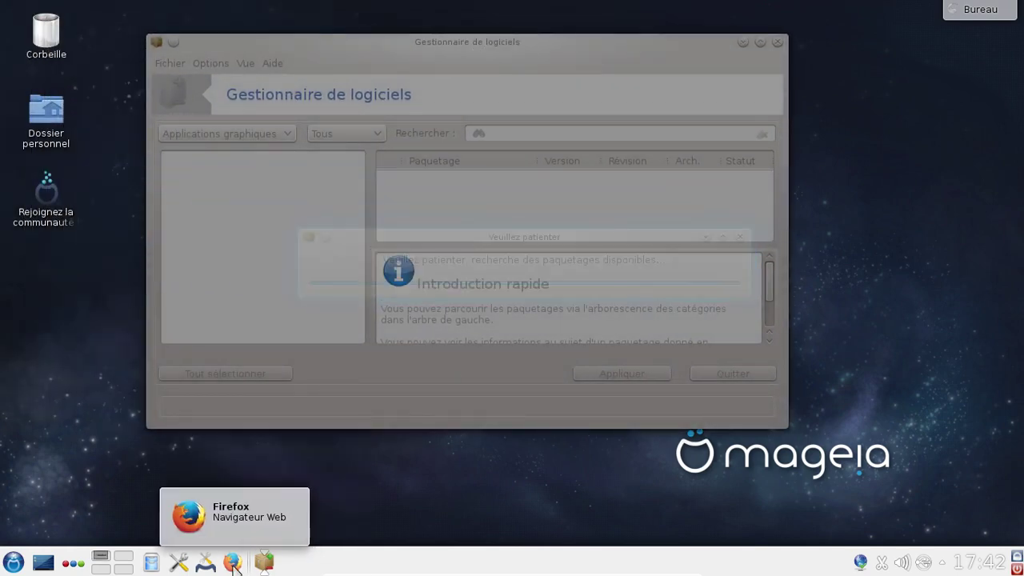
Examine Firefox's build tools and configure arguments at about:buildconfig in a new tab, and close that tab and minimise the browser
click(233, 562)
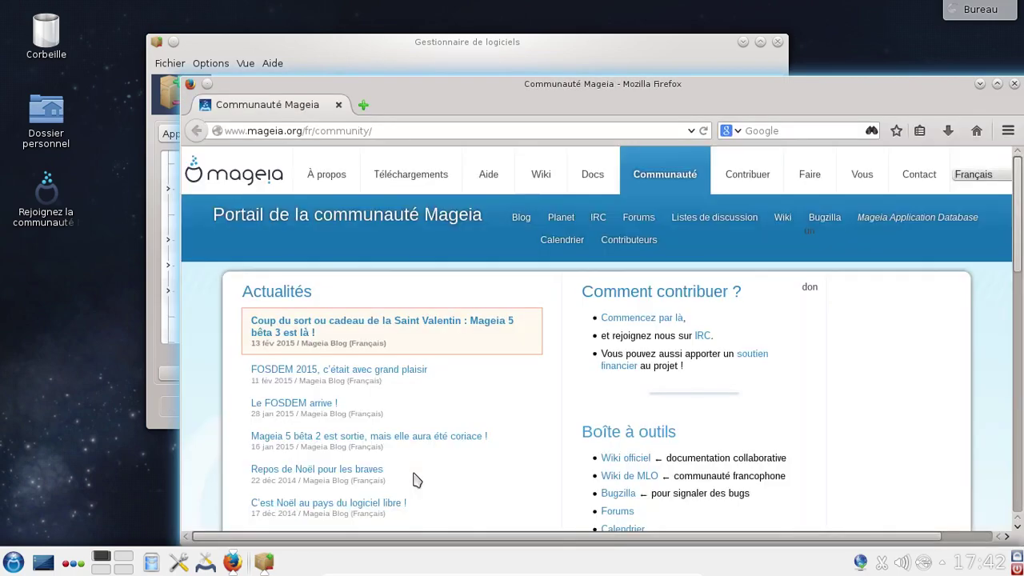
drag(560, 101, 437, 64)
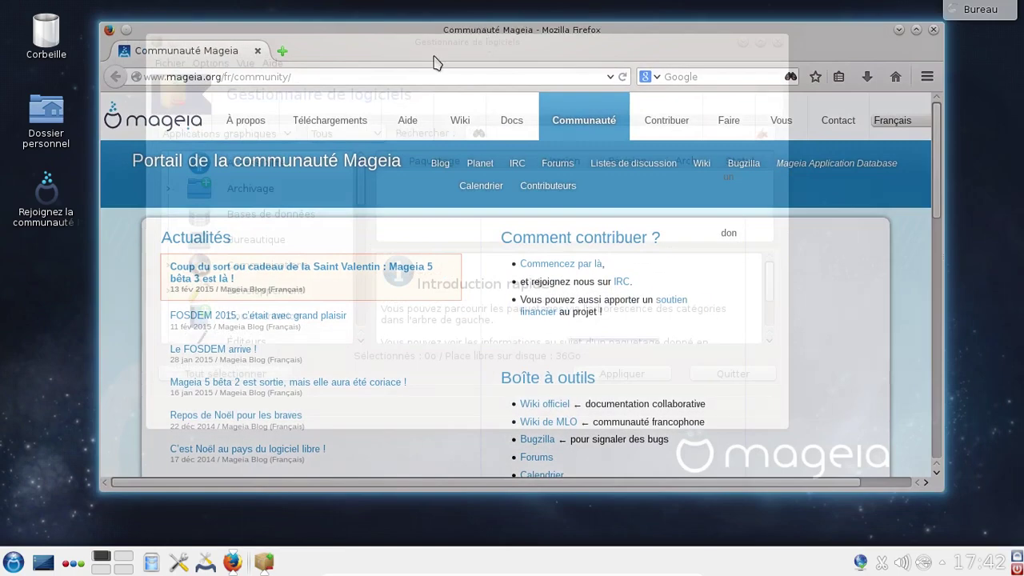
click(282, 51)
text(a)
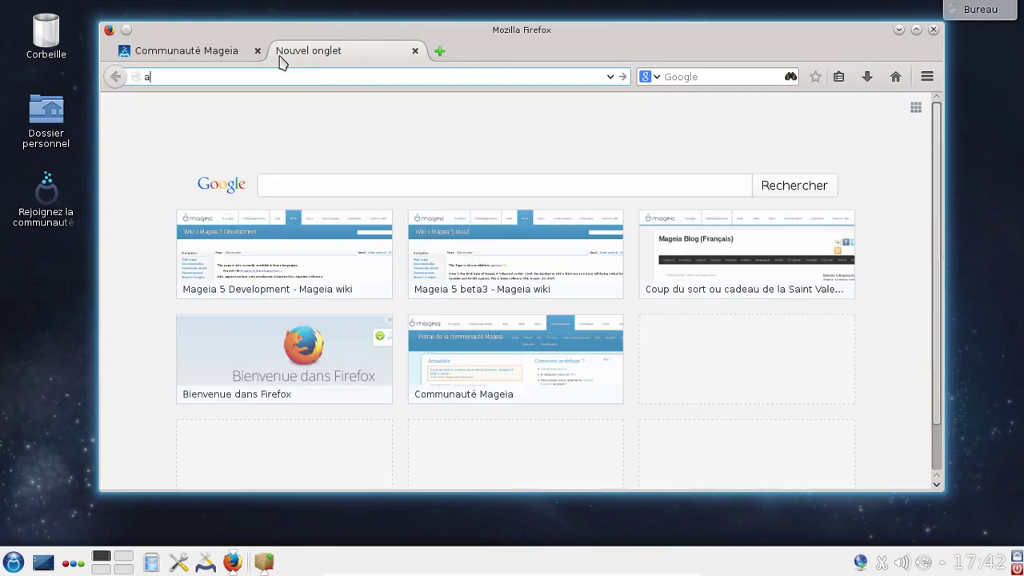
text(bout:buildconfig)
key(Return)
scroll(544, 285, down, 6)
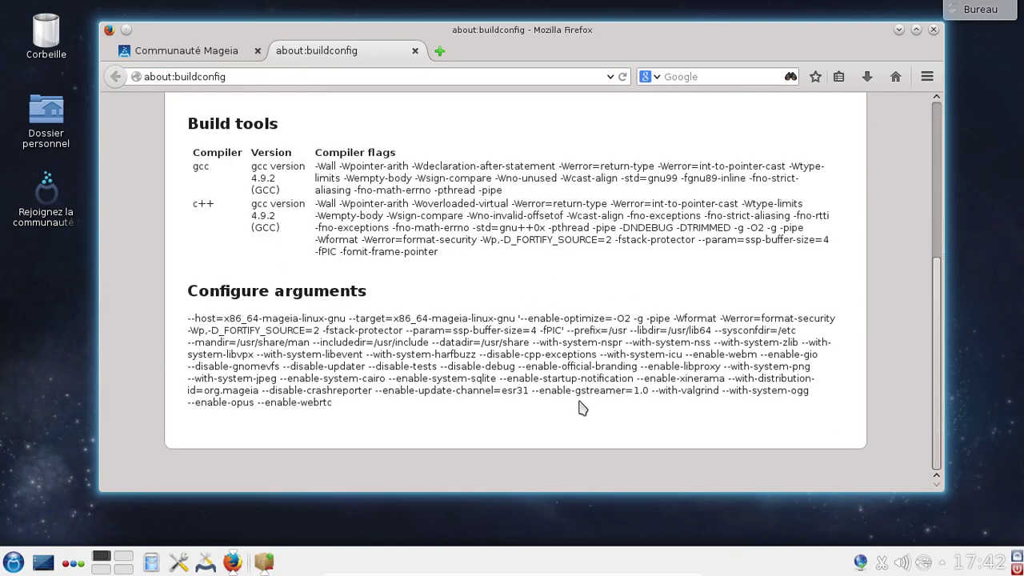
click(415, 50)
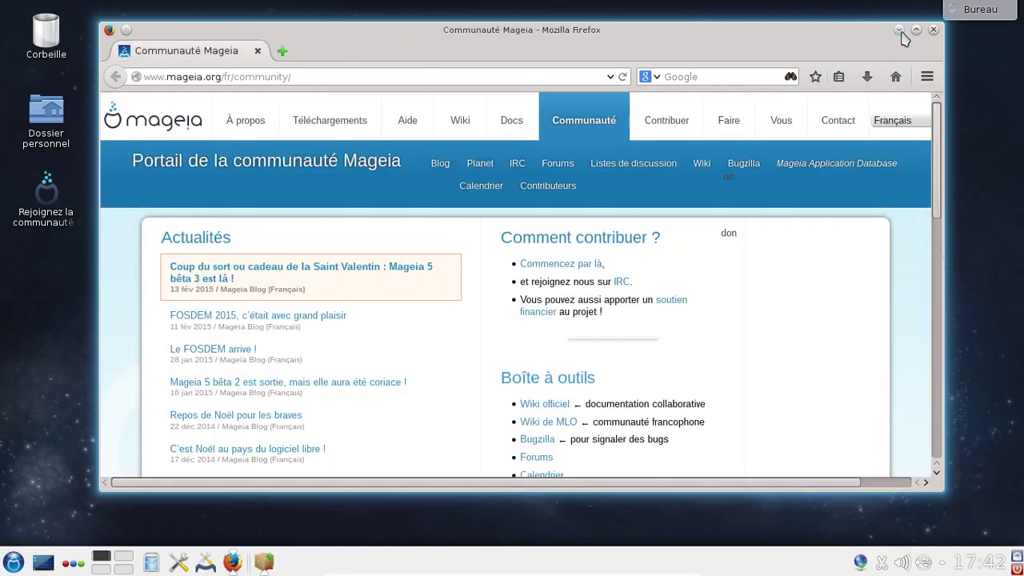
click(897, 29)
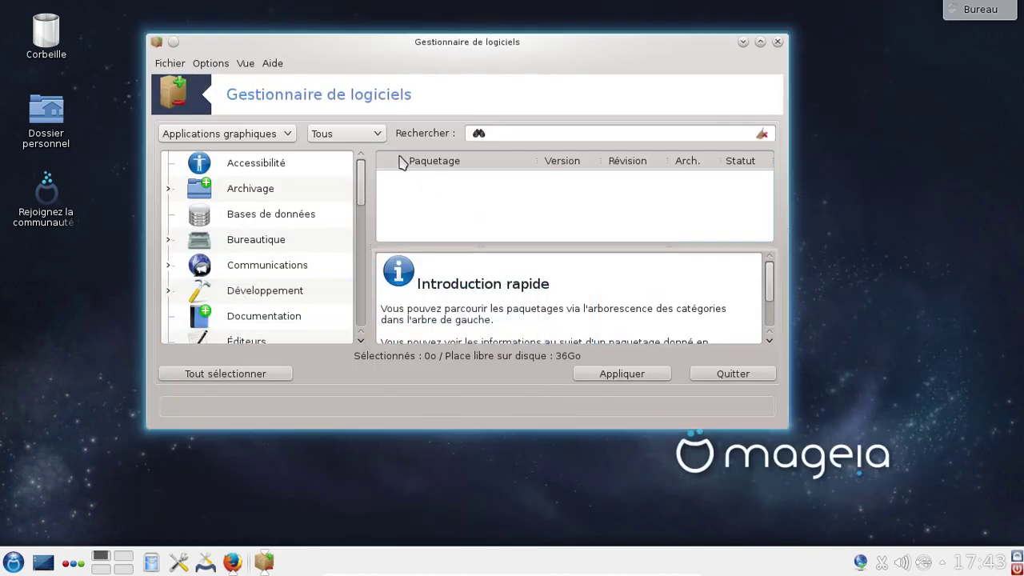
Set the software manager's package type filter to Tous and search for gstreamer
click(230, 138)
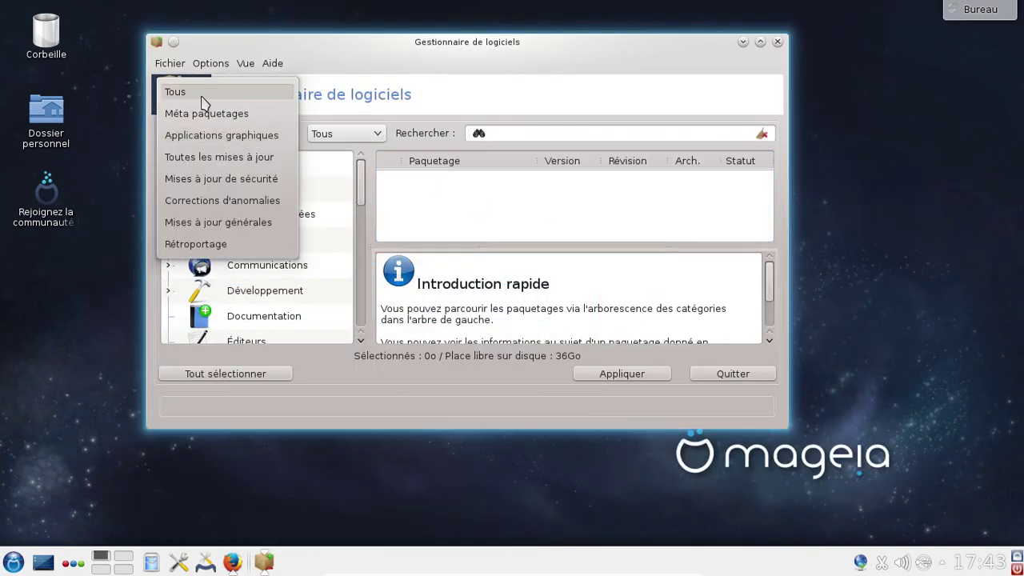
click(202, 97)
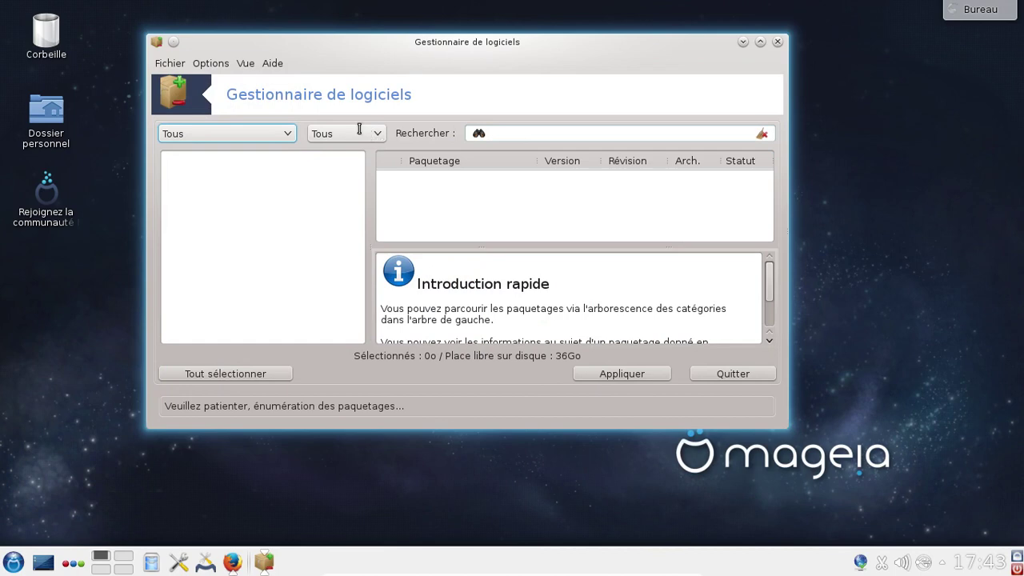
click(350, 134)
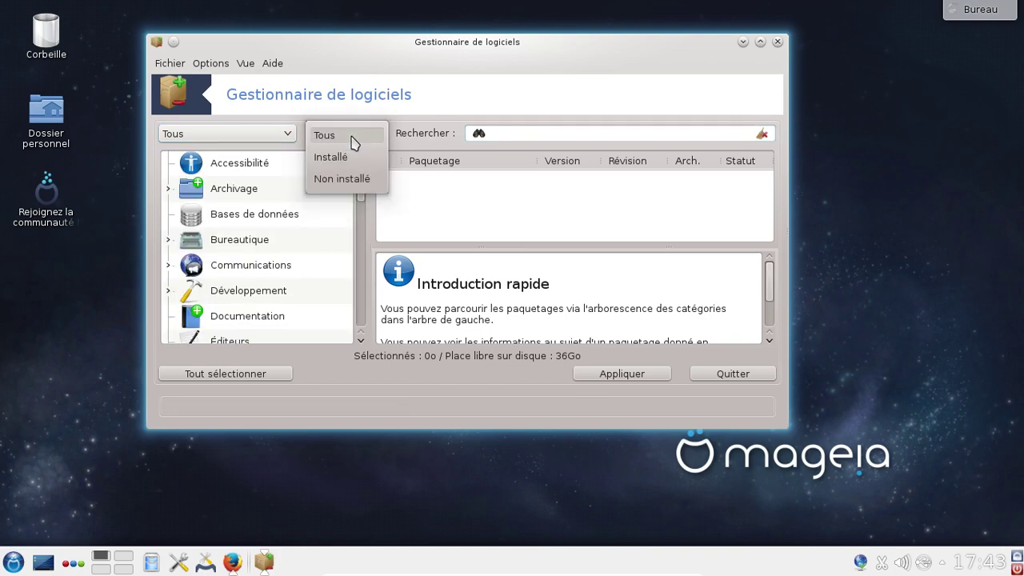
click(477, 132)
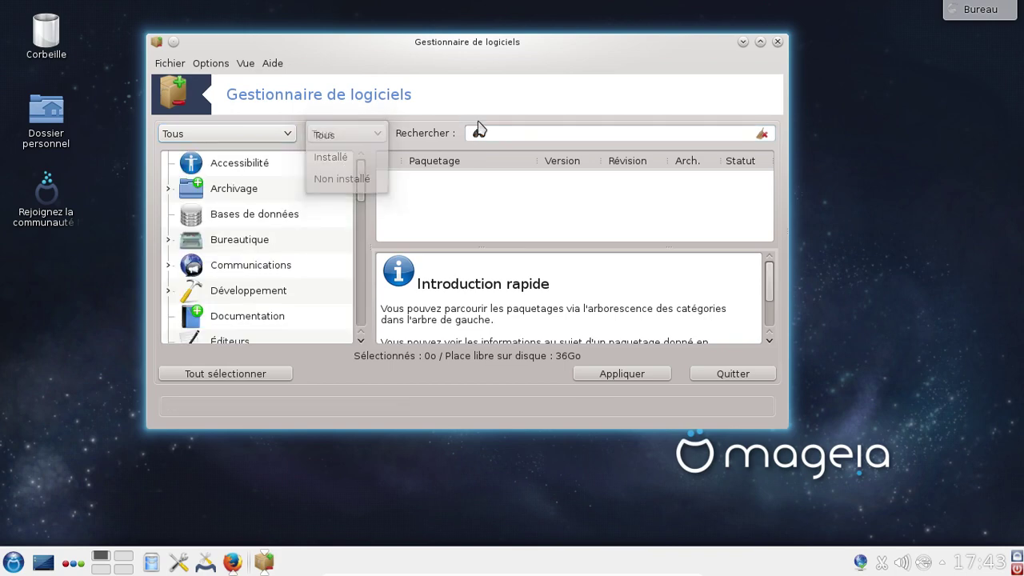
text(gstr)
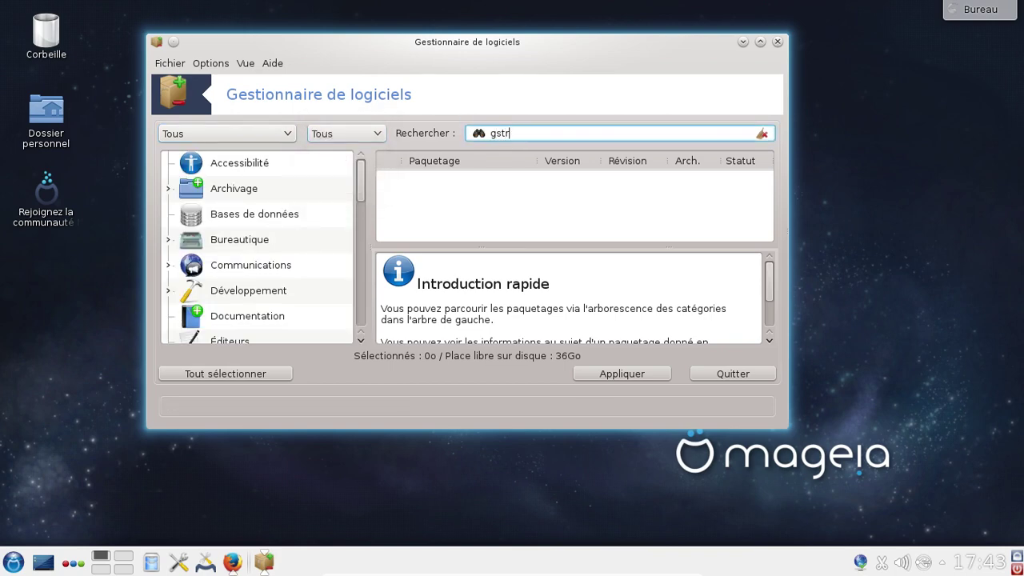
text(eamer)
key(Return)
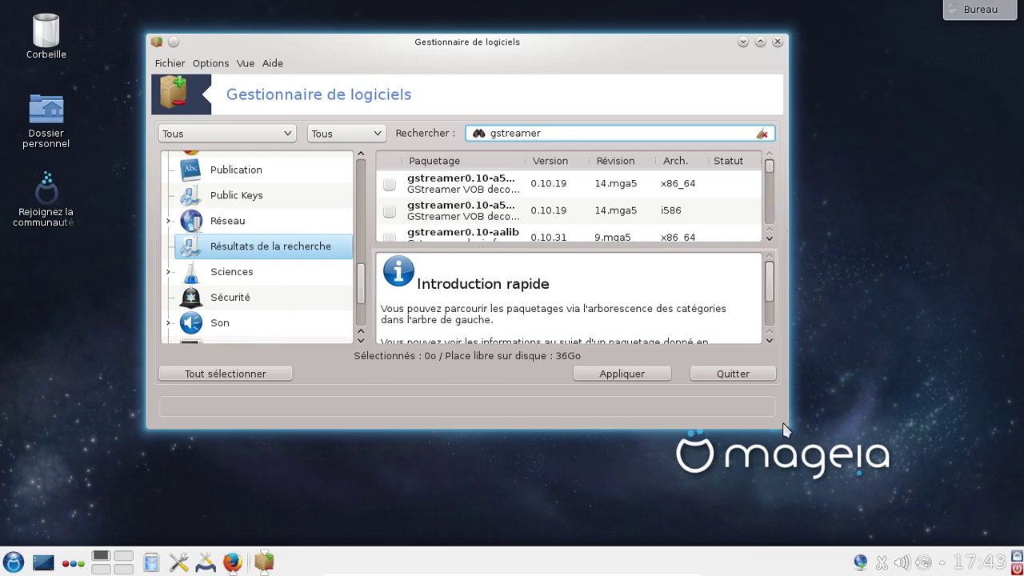
Enlarge the software manager window and look through the gstreamer0.10 packages in the search results
drag(784, 426, 865, 479)
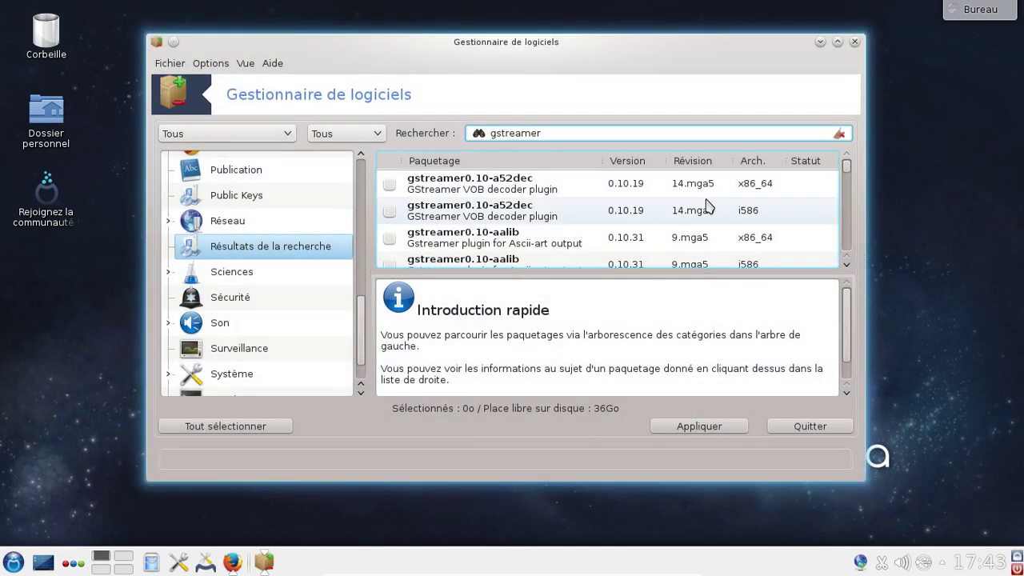
scroll(767, 205, down, 3)
scroll(768, 205, down, 8)
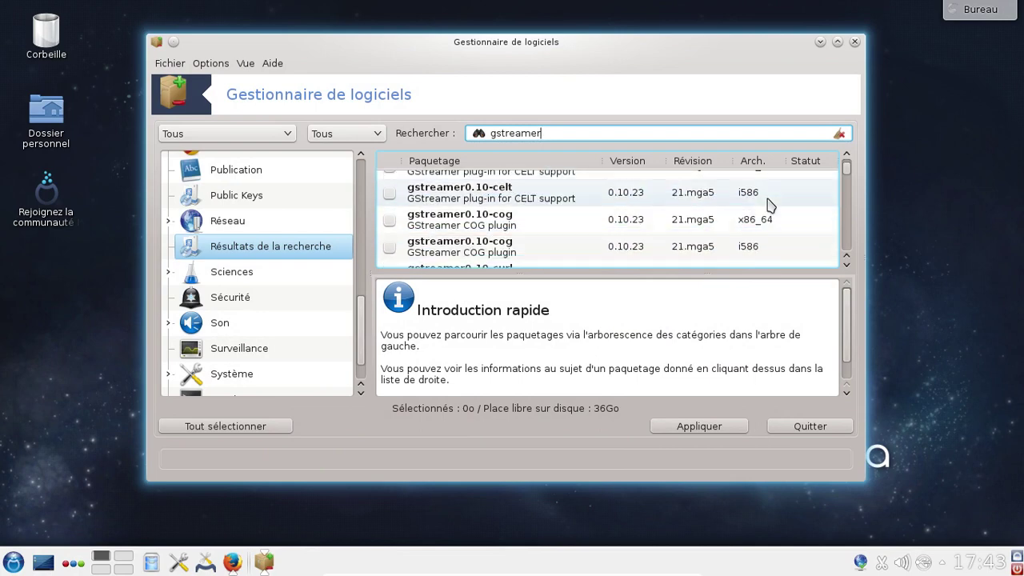
scroll(767, 205, up, 2)
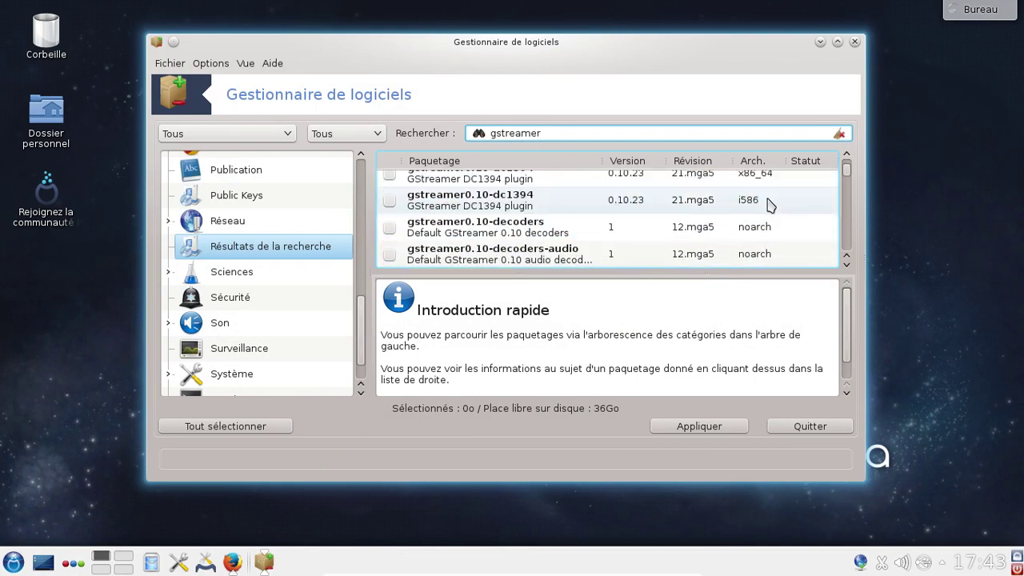
scroll(652, 217, down, 2)
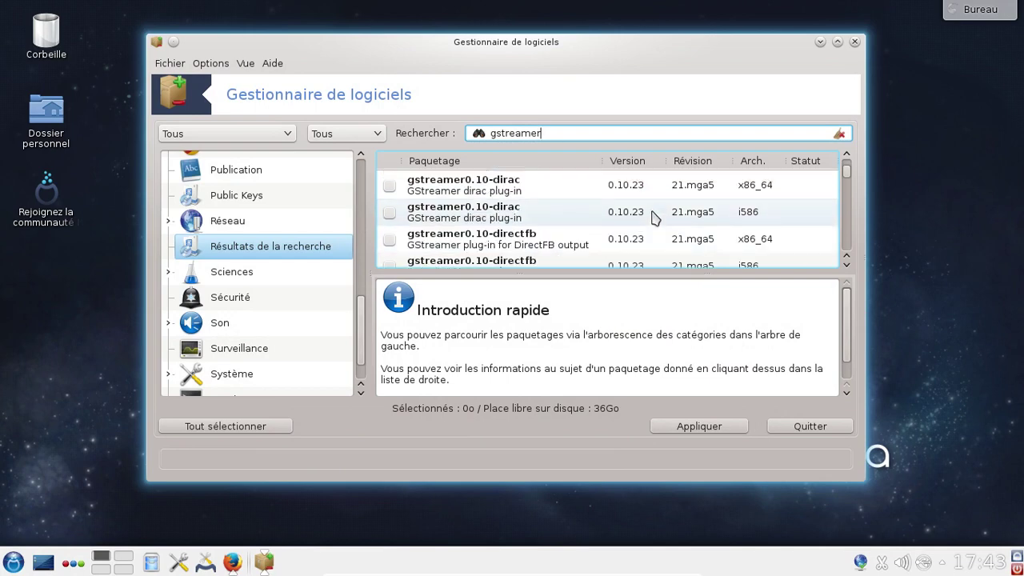
scroll(652, 218, down, 8)
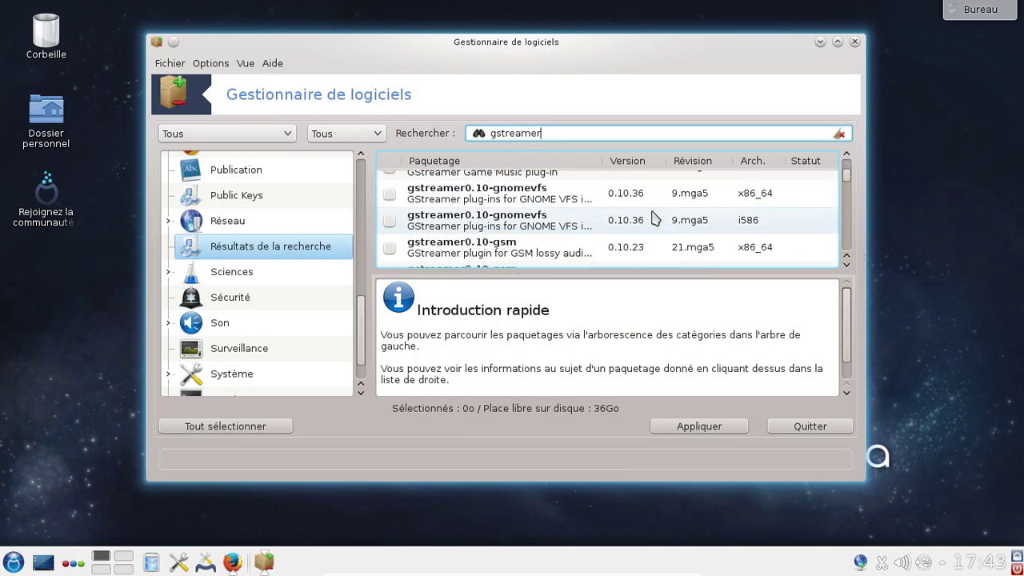
scroll(652, 218, down, 8)
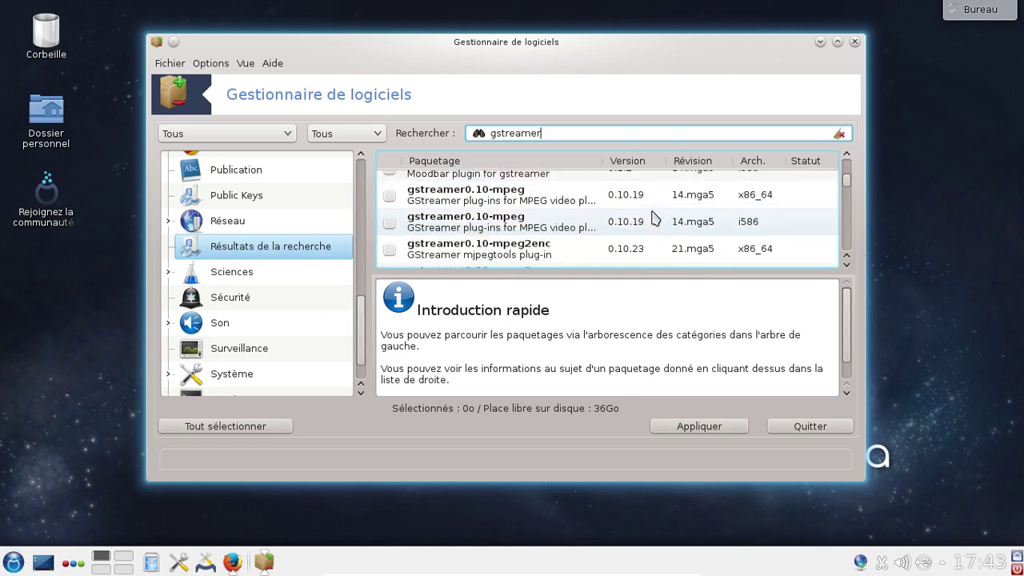
scroll(651, 217, down, 5)
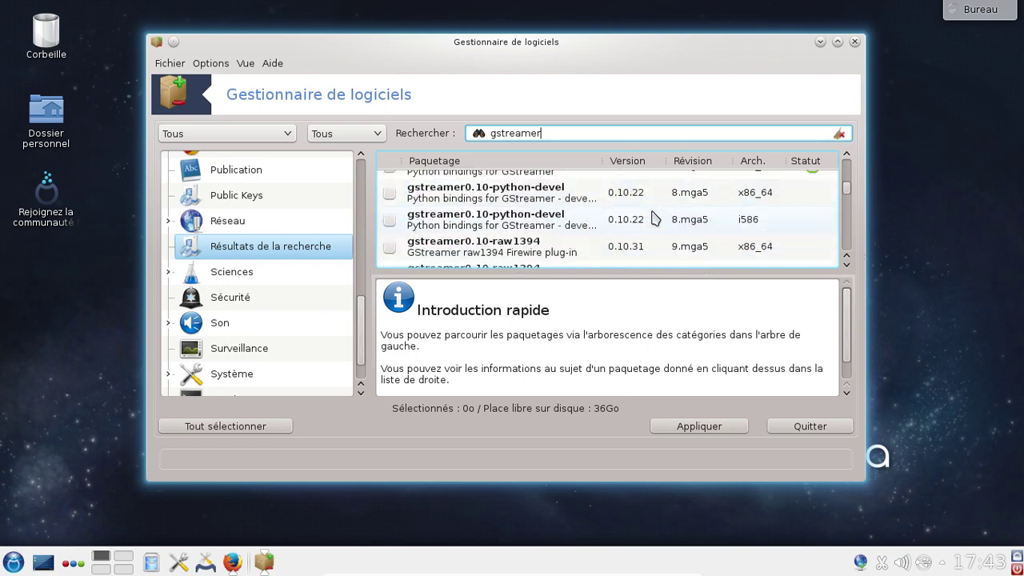
scroll(652, 218, down, 8)
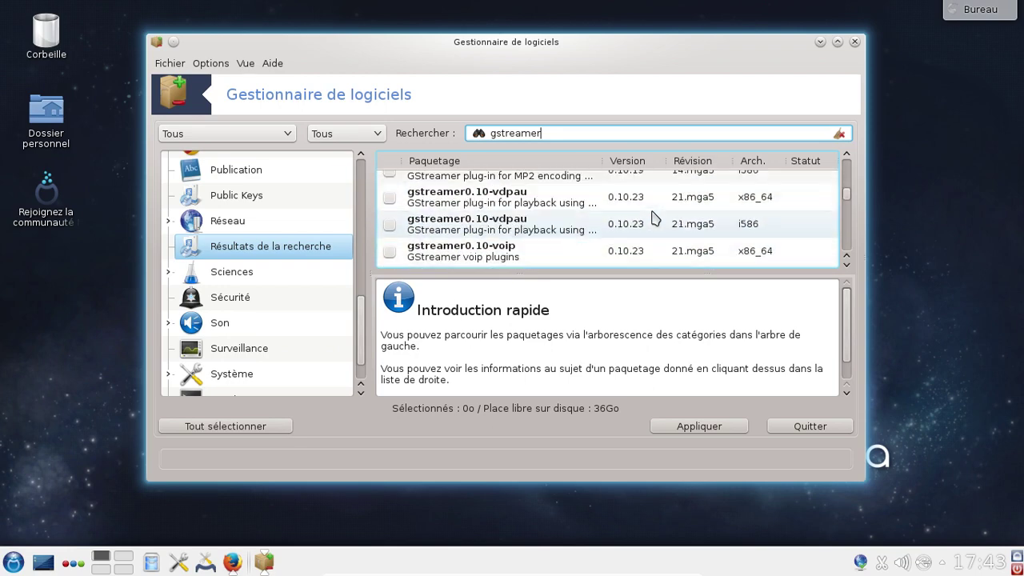
Mark the x86_64 gstreamer1.0-plugins-bad package for installation and accept its additional dependencies
scroll(652, 218, down, 6)
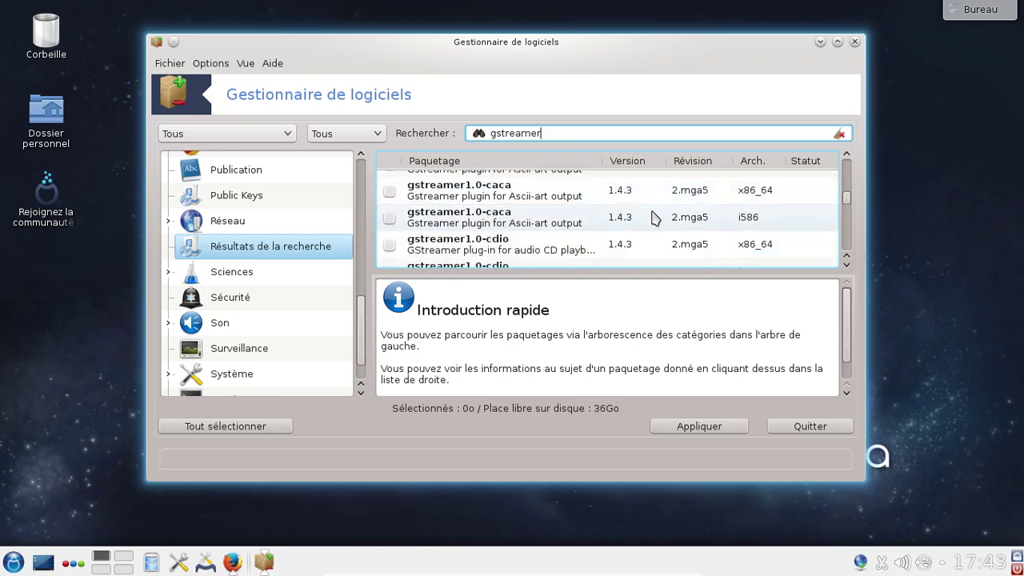
scroll(652, 217, down, 6)
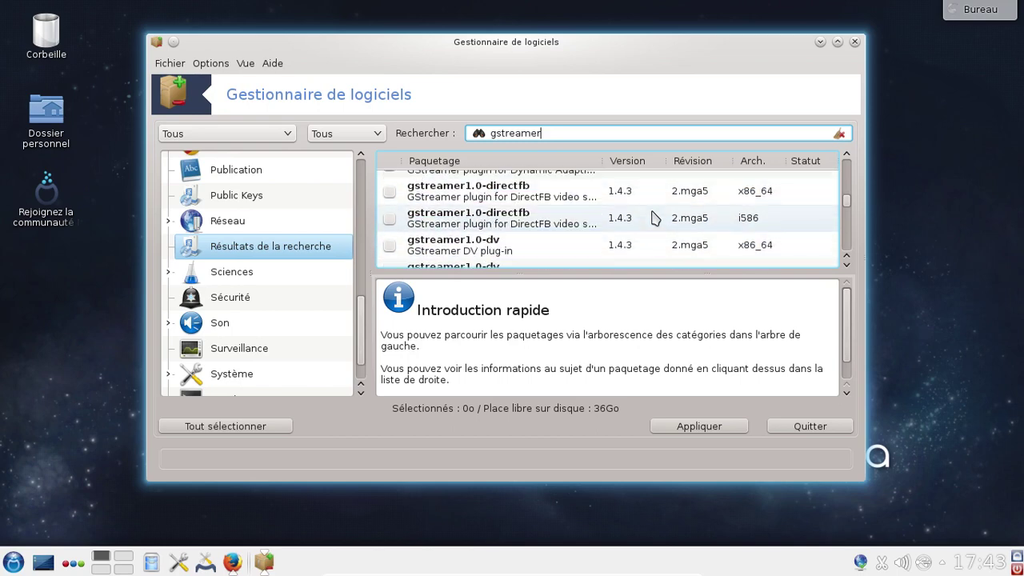
scroll(652, 218, down, 6)
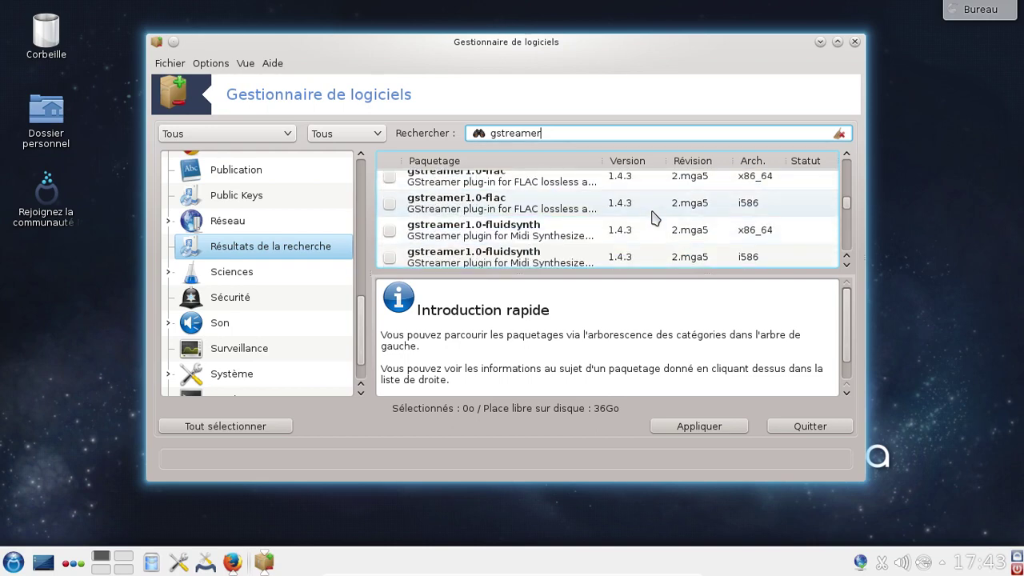
scroll(652, 218, down, 6)
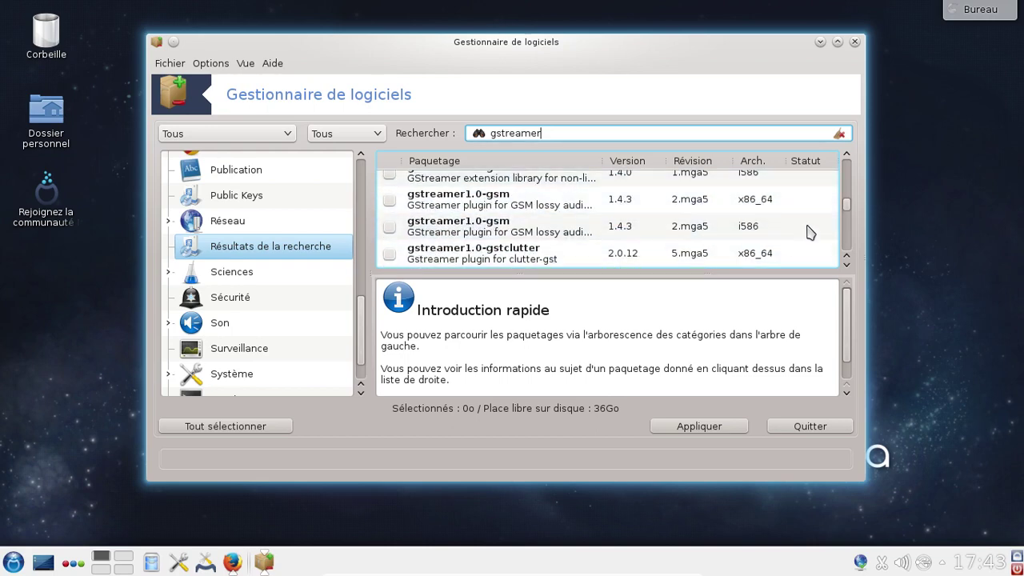
scroll(573, 214, down, 1)
scroll(572, 214, down, 5)
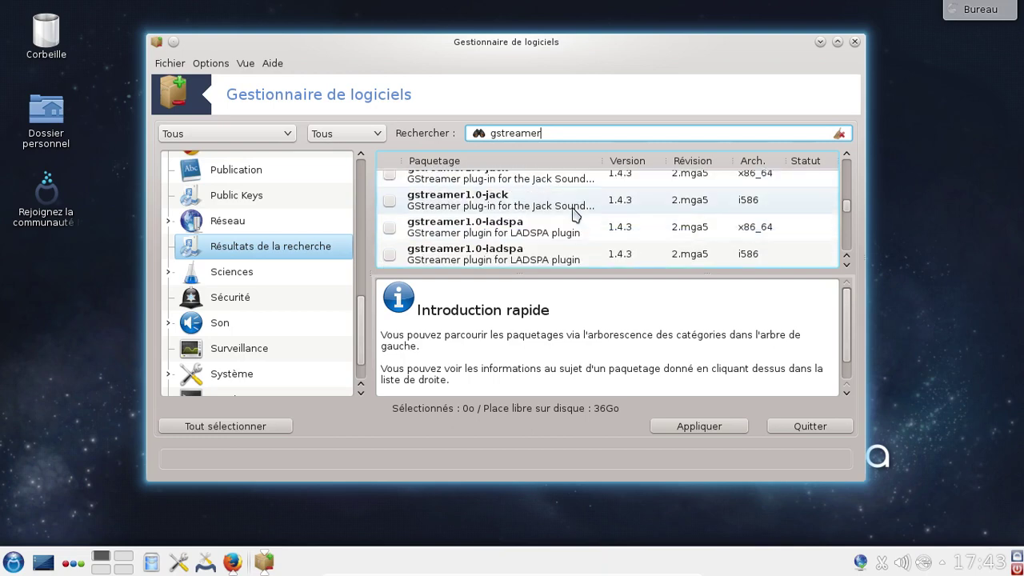
scroll(573, 214, down, 1)
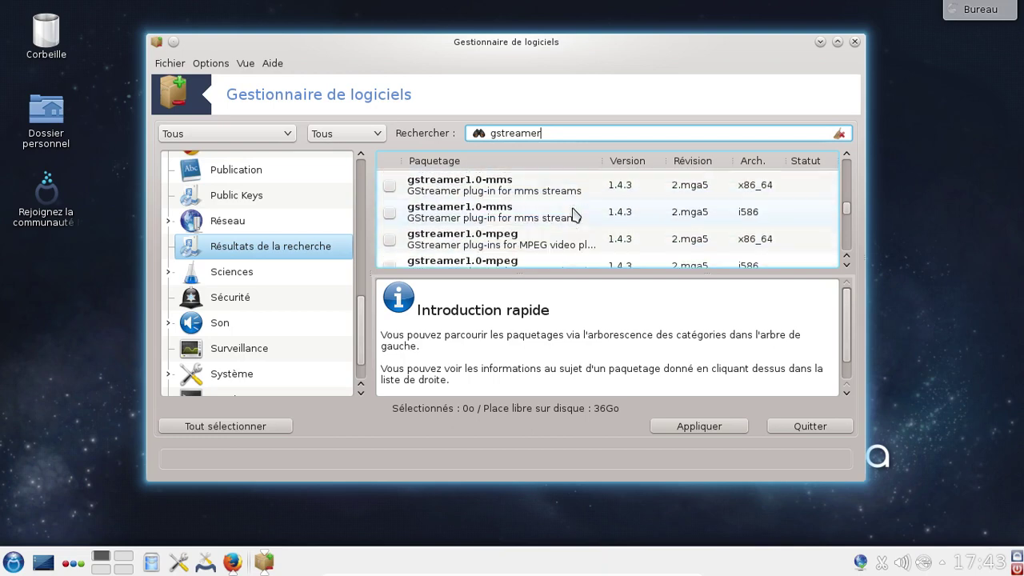
scroll(573, 215, down, 4)
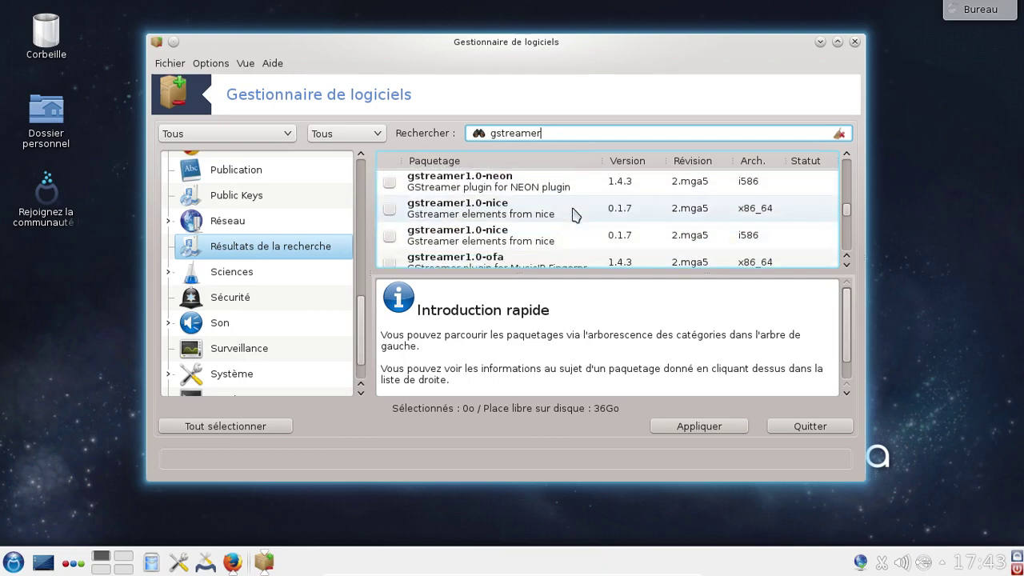
scroll(572, 214, down, 1)
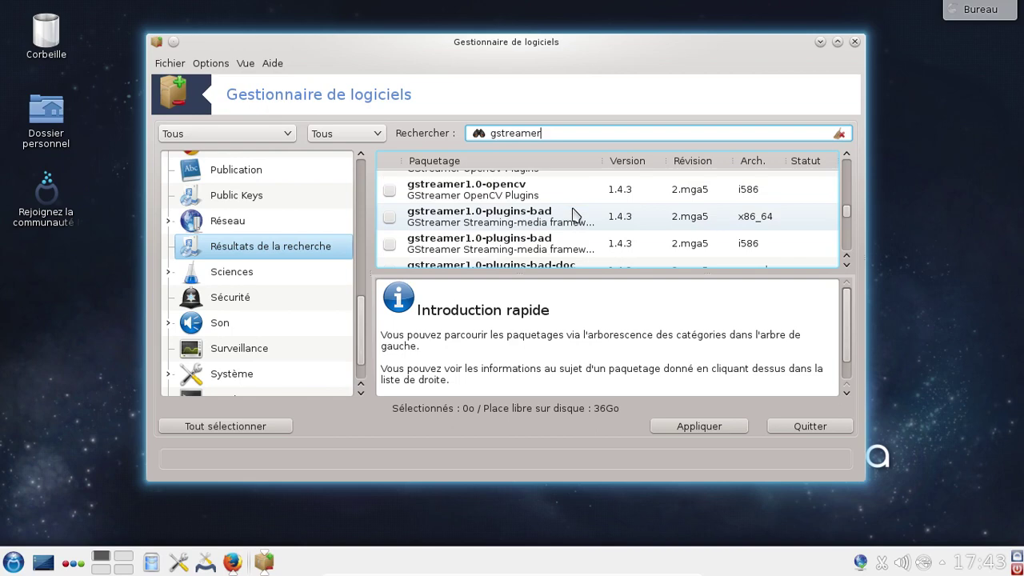
click(396, 218)
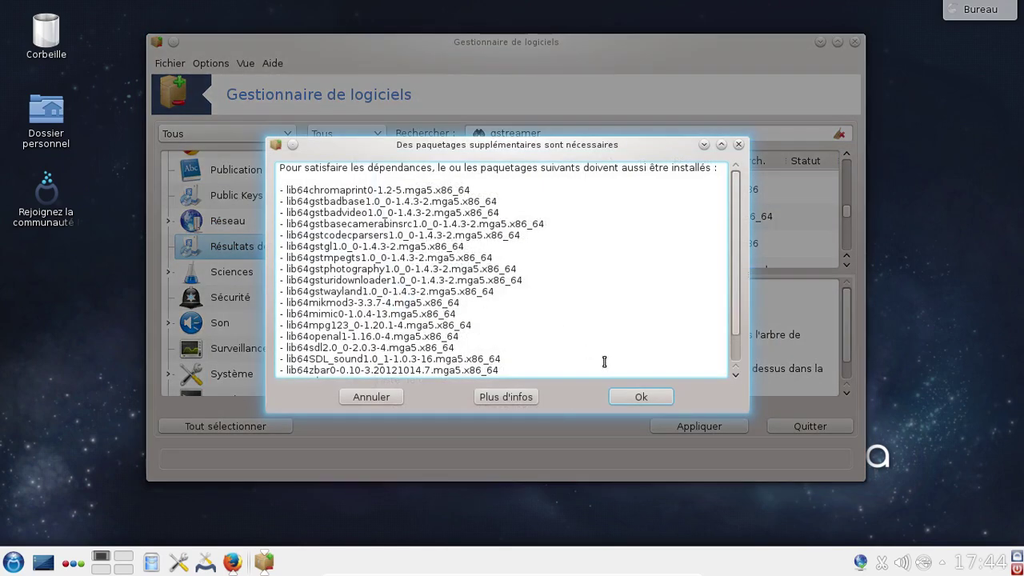
click(640, 396)
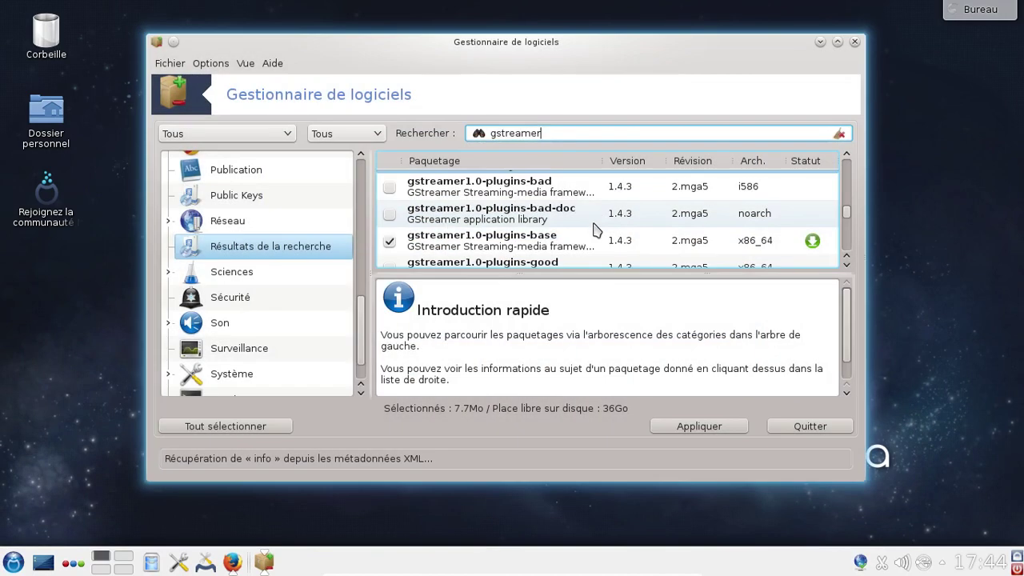
Mark the i586 gstreamer1.0-plugins-ugly package with its dependencies, and replace that selection with the x86_64 package
scroll(592, 218, down, 6)
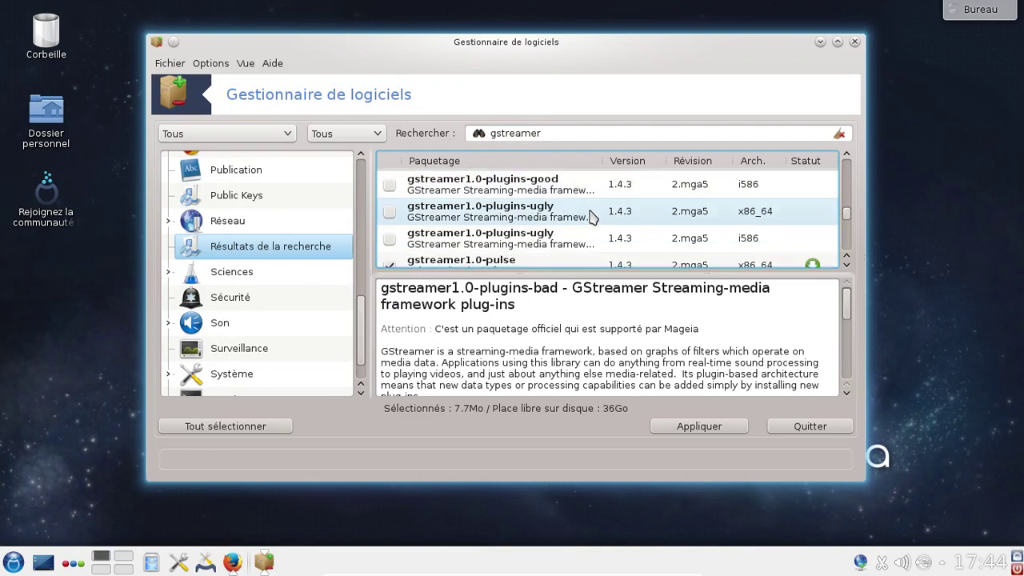
scroll(591, 217, up, 1)
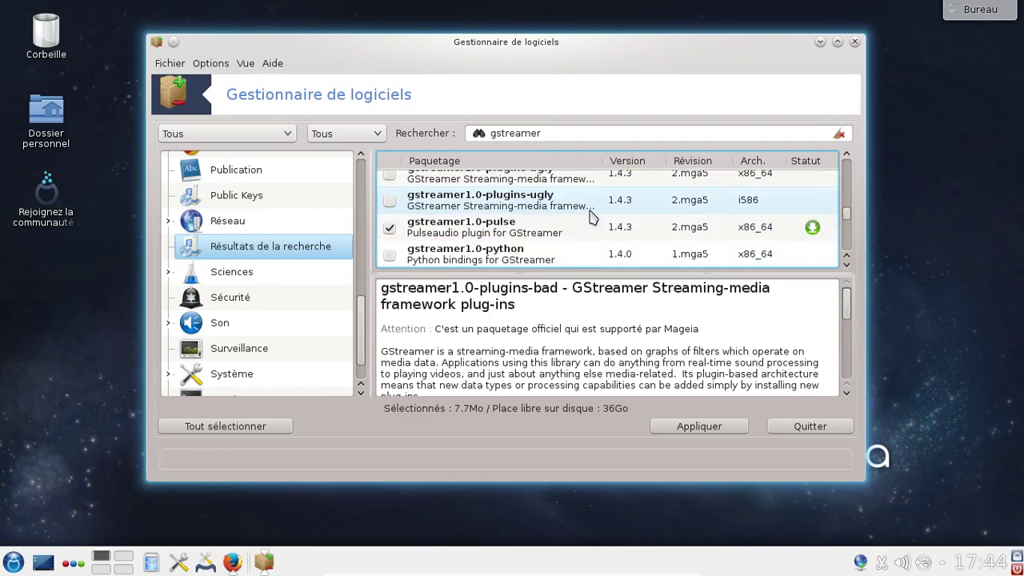
click(390, 201)
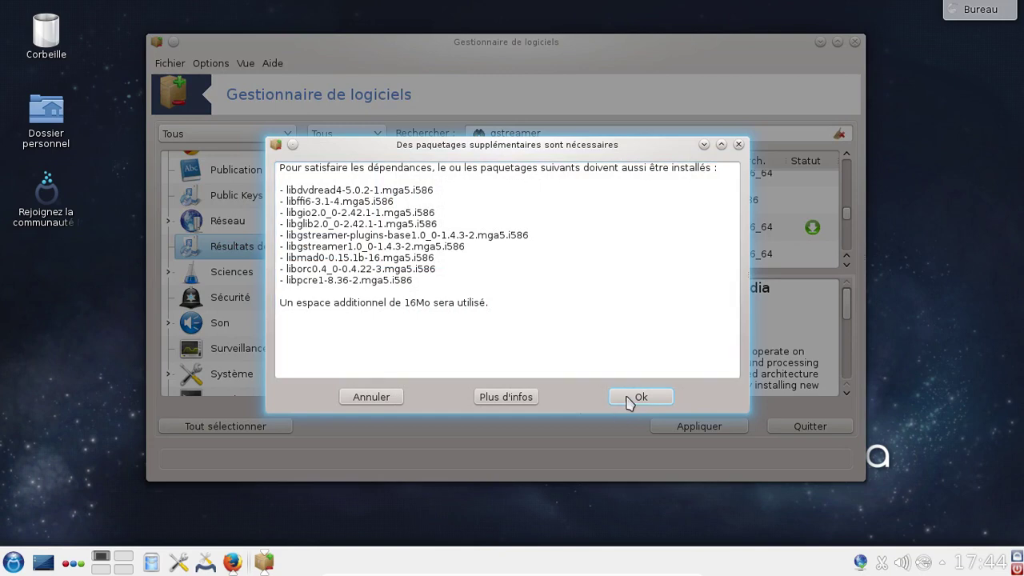
click(637, 397)
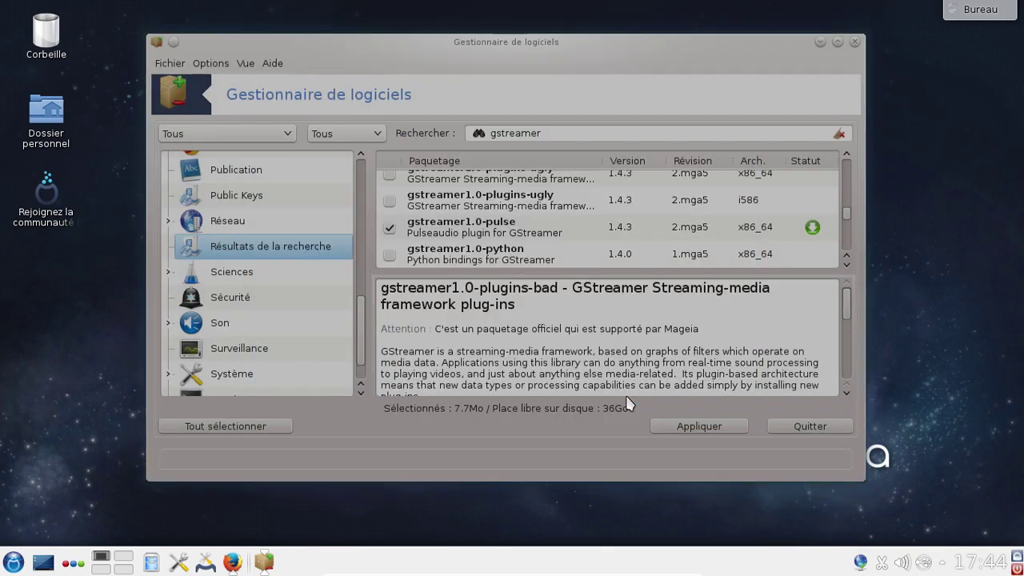
click(728, 426)
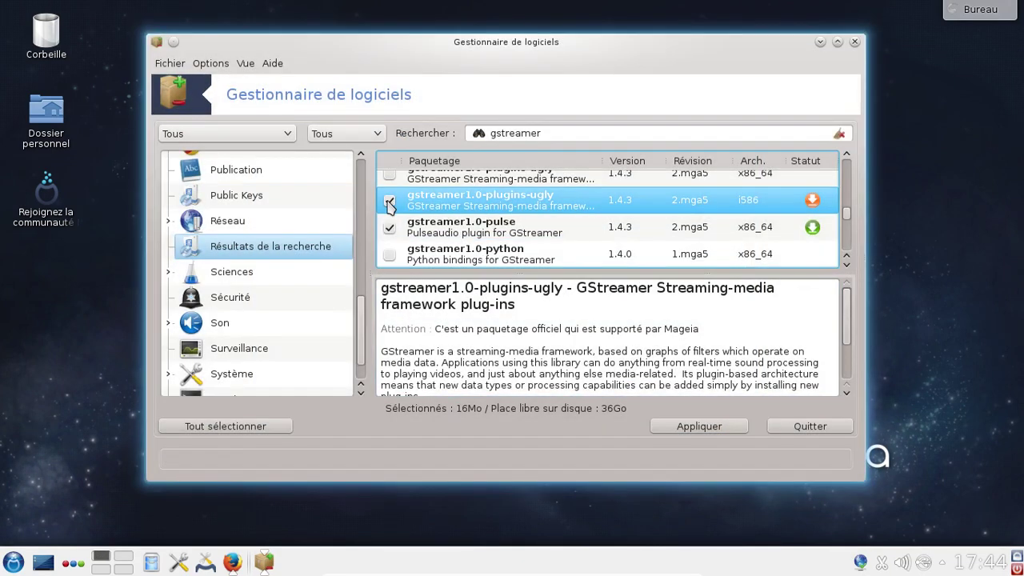
click(390, 204)
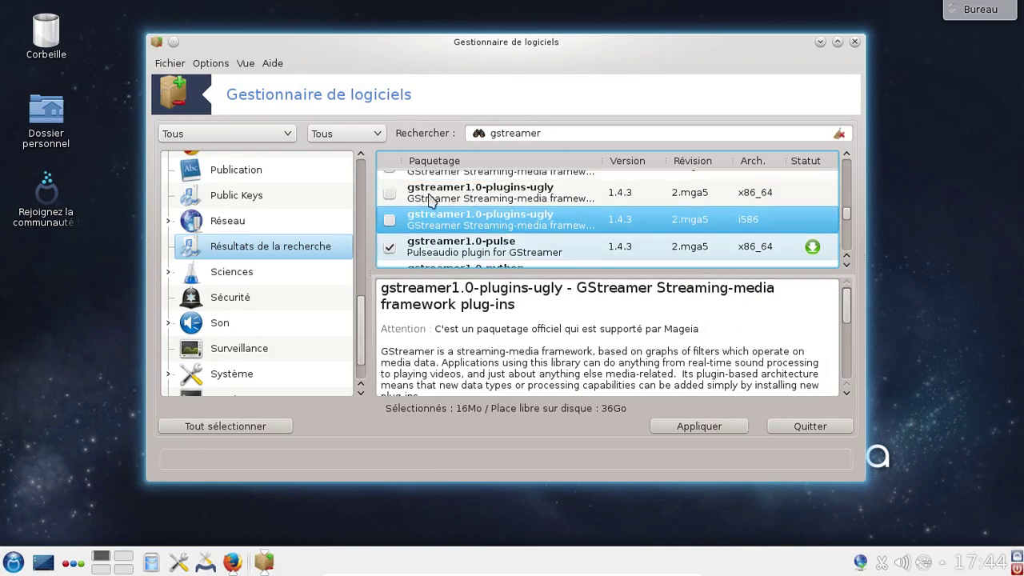
click(389, 192)
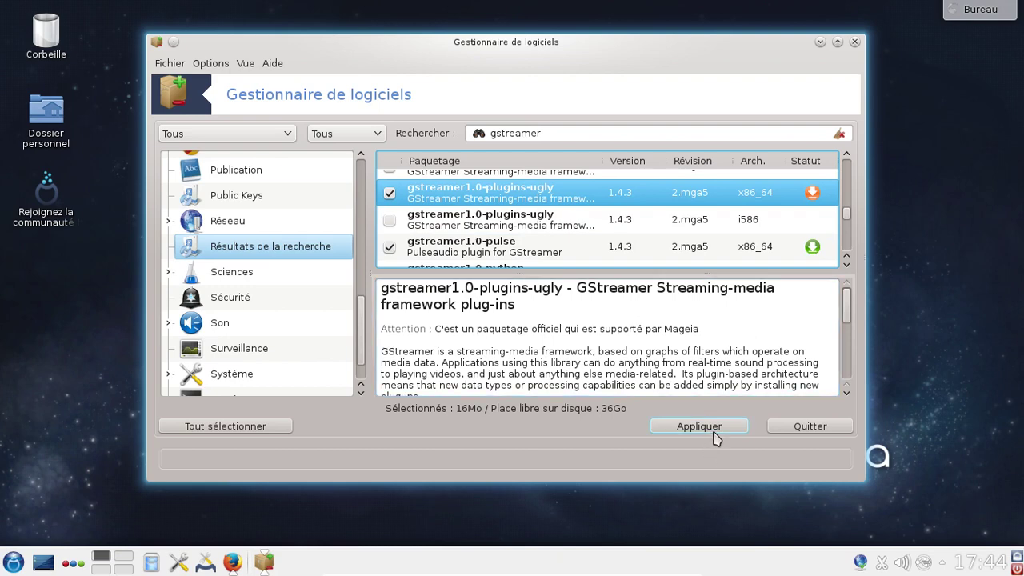
click(250, 64)
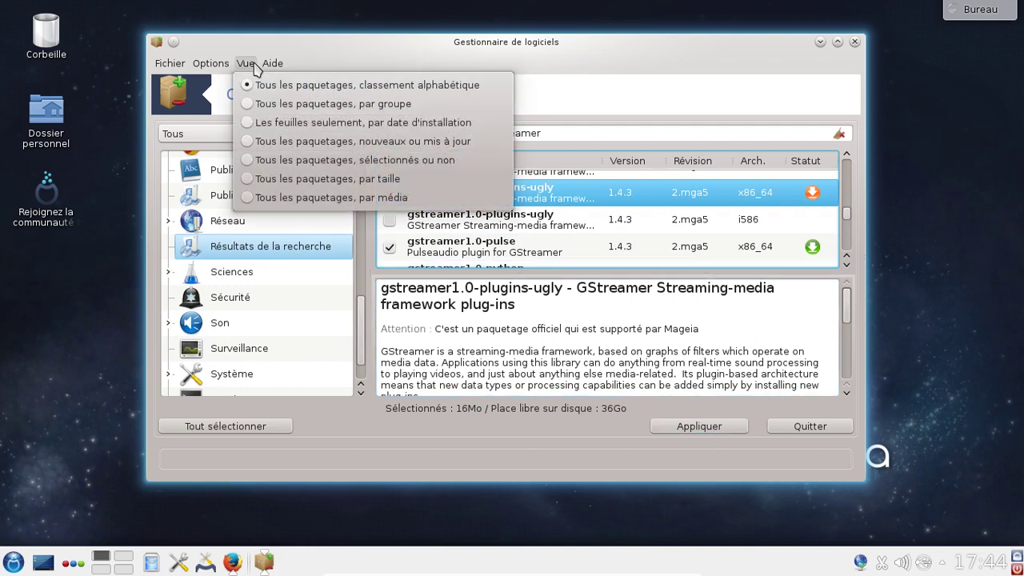
click(199, 70)
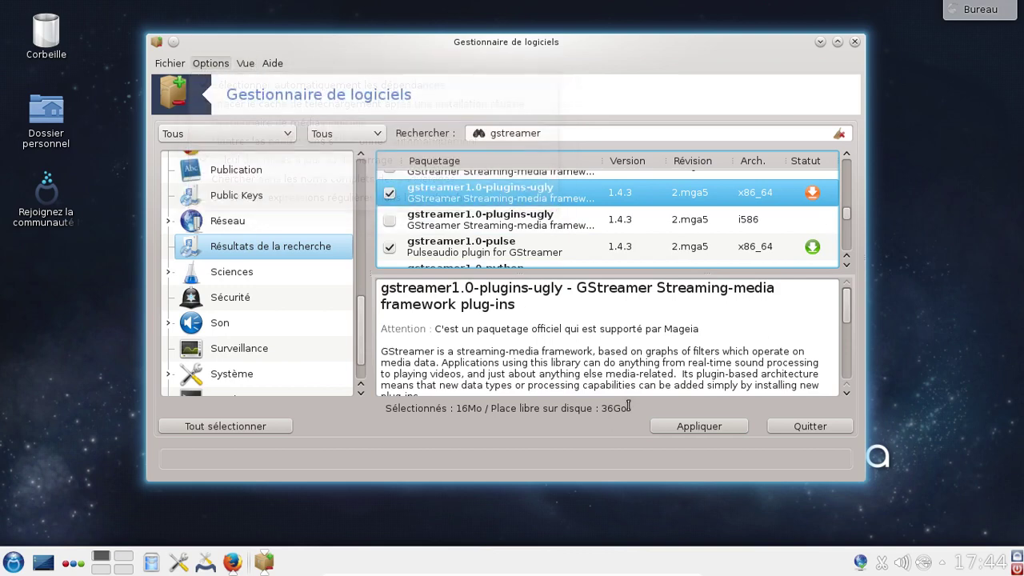
Request the package changes, review the full list in the confirmation dialog, and decline the installation
click(711, 435)
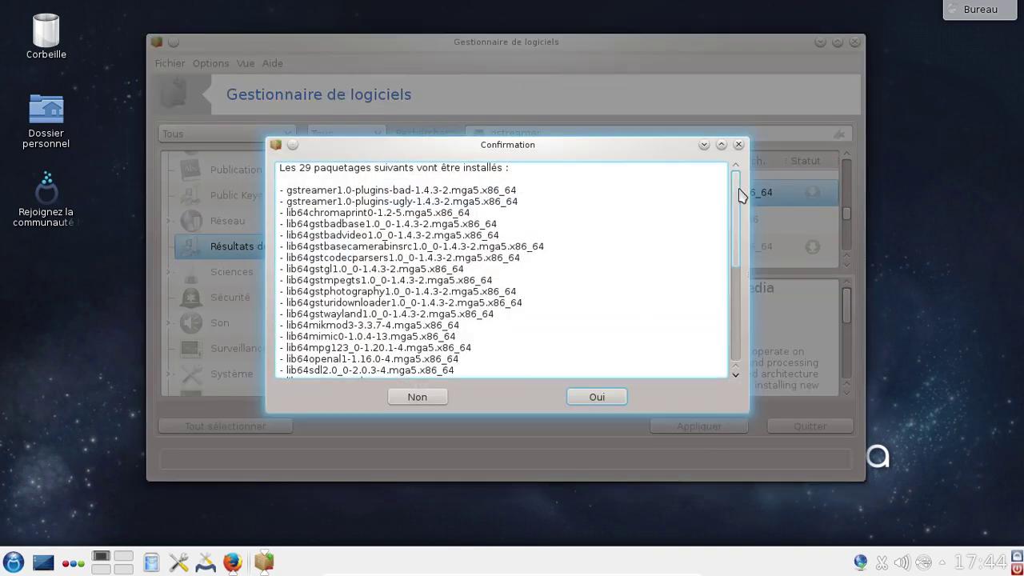
drag(737, 192, 737, 350)
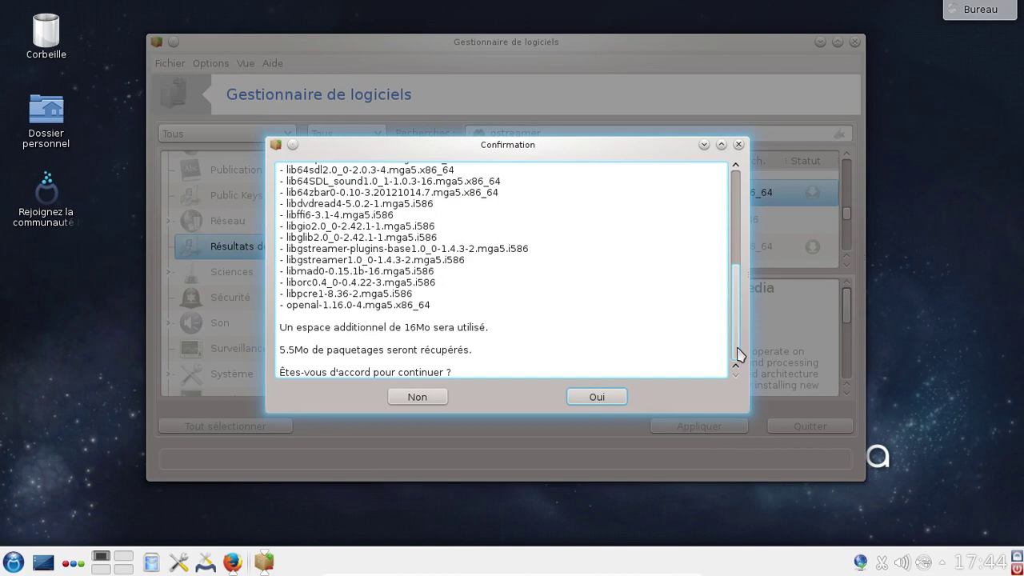
click(433, 399)
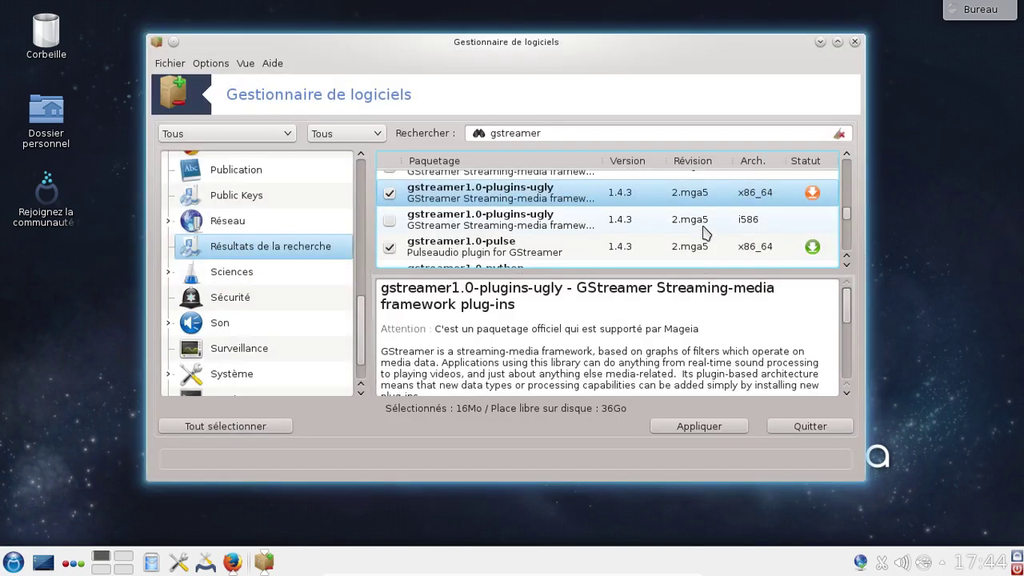
Install the marked x86_64 gstreamer1.0 bad and ugly plugin packages with their dependencies, and quit the software manager
scroll(704, 232, up, 3)
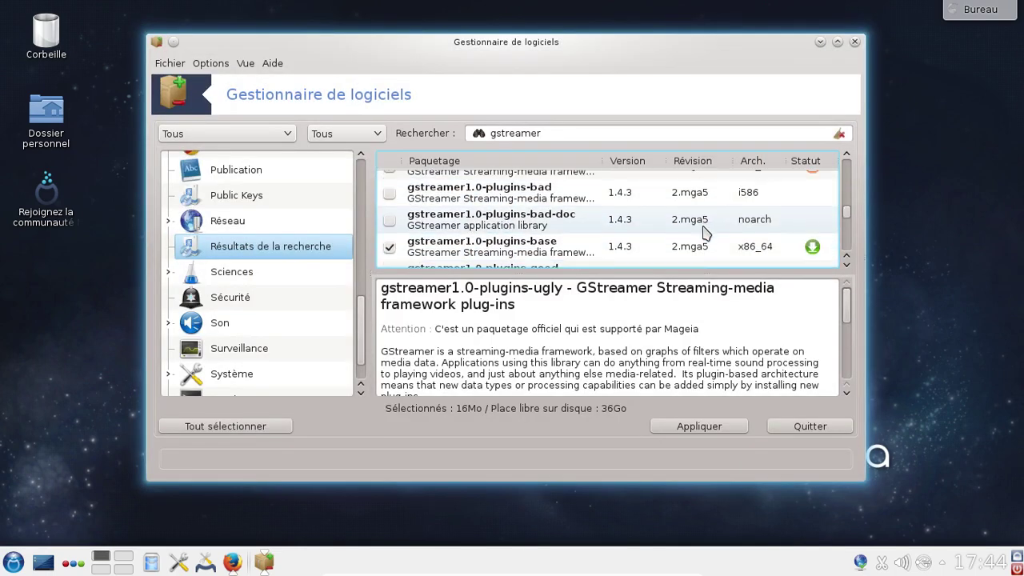
scroll(704, 232, up, 5)
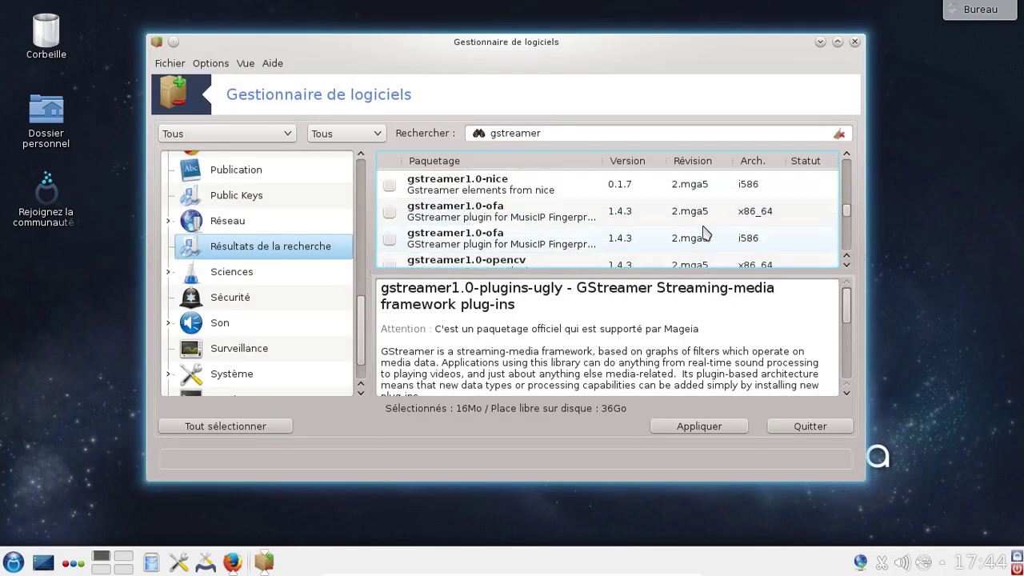
scroll(703, 232, up, 4)
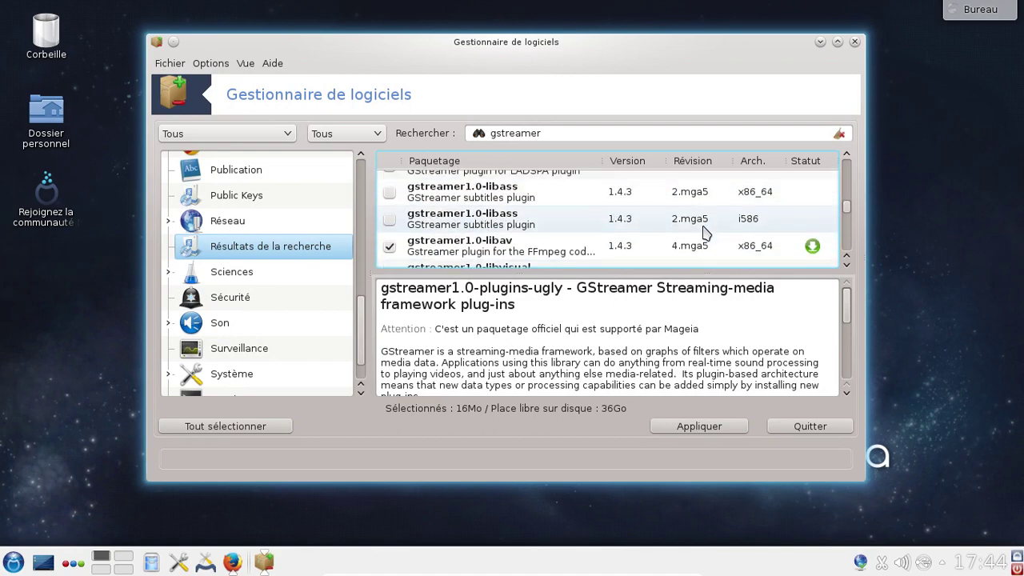
scroll(703, 230, down, 4)
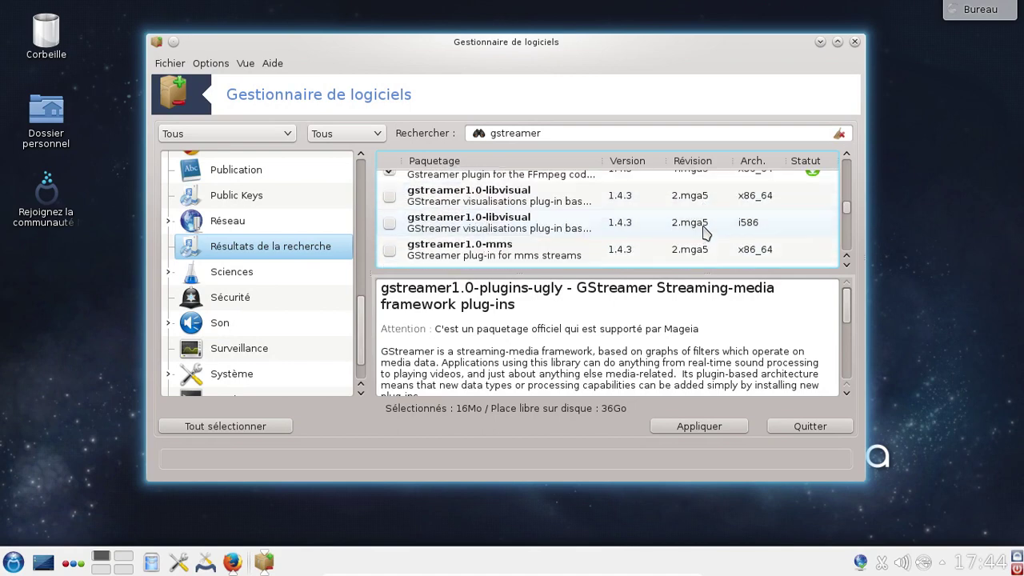
click(717, 430)
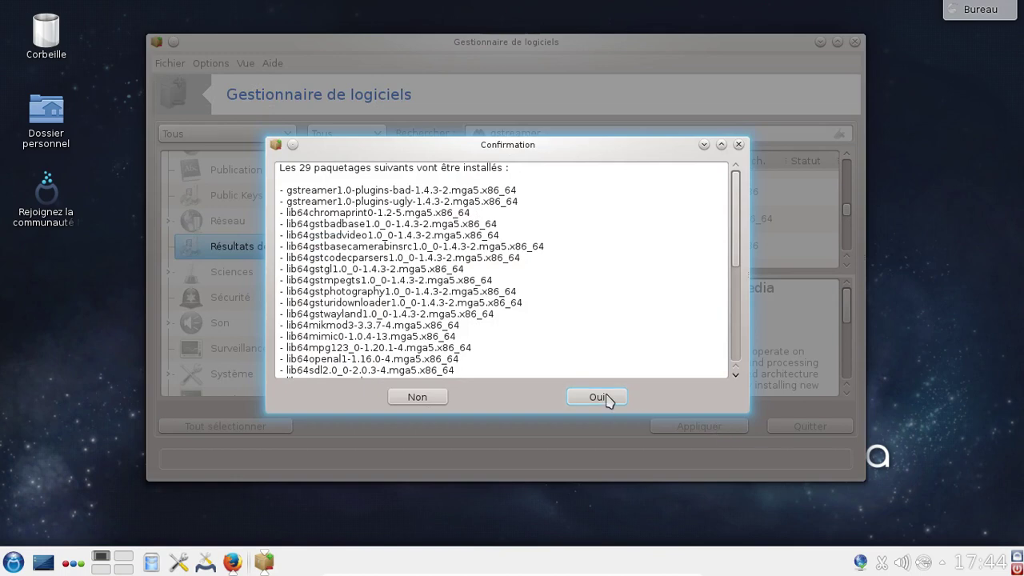
click(606, 398)
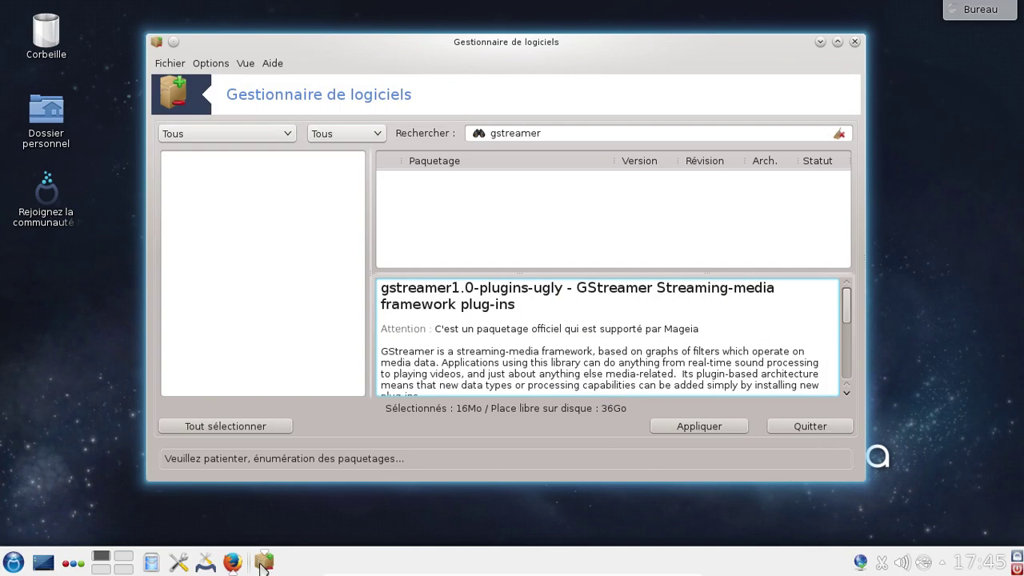
mouse_move(264, 563)
click(807, 425)
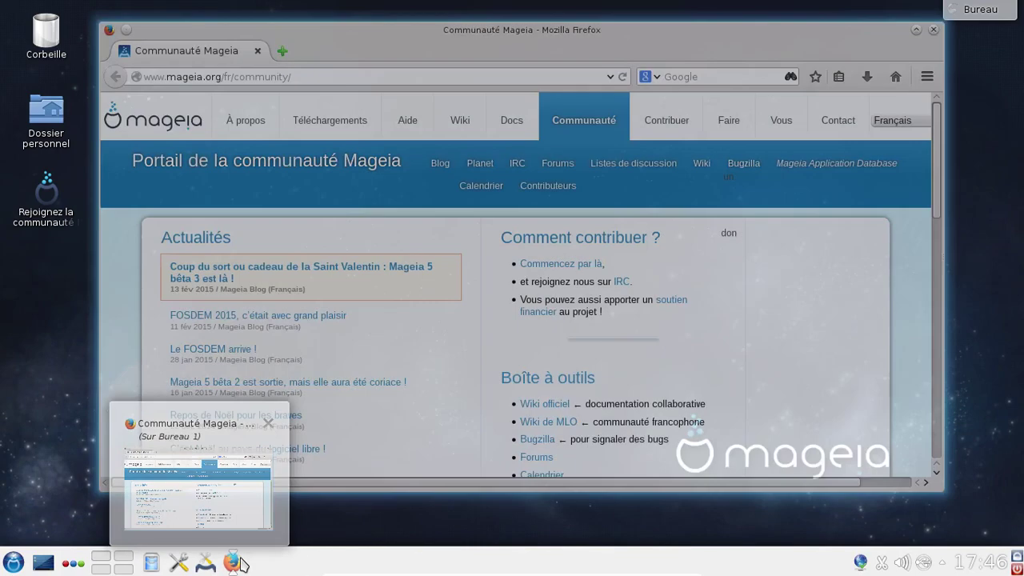
Restore the Mageia community browser window, and view the home folder in the file manager before closing it
click(233, 563)
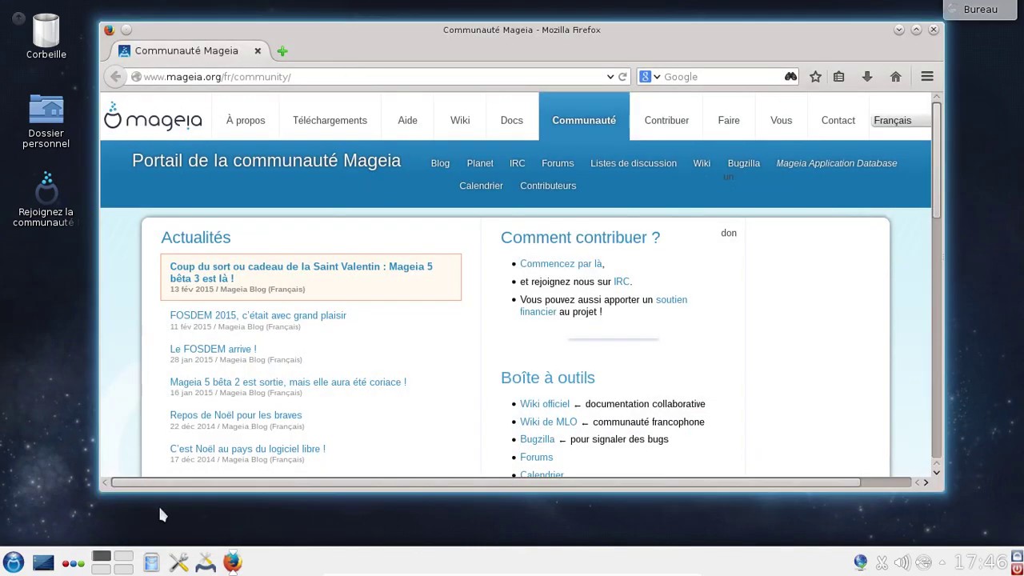
click(152, 565)
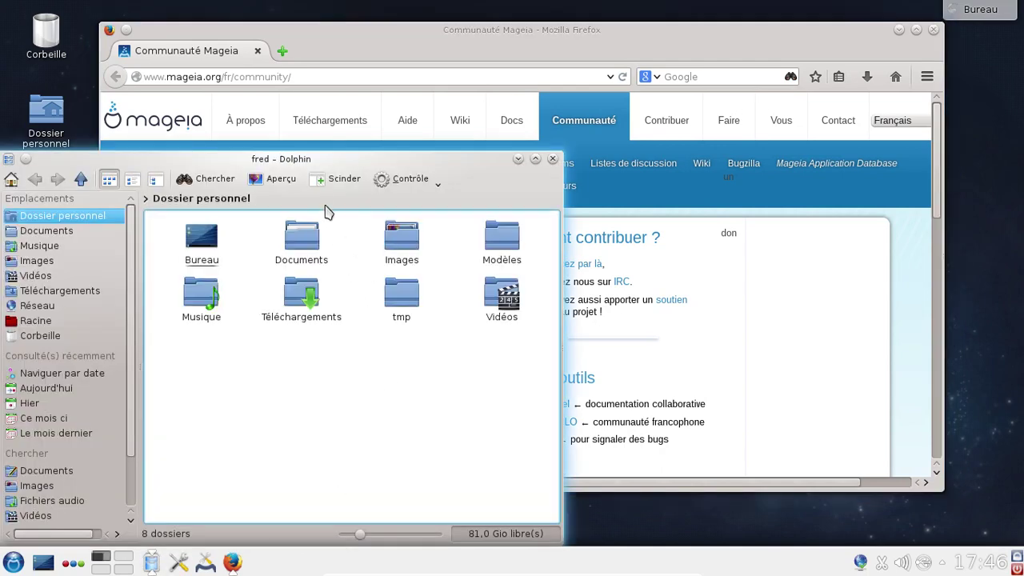
drag(316, 160, 555, 135)
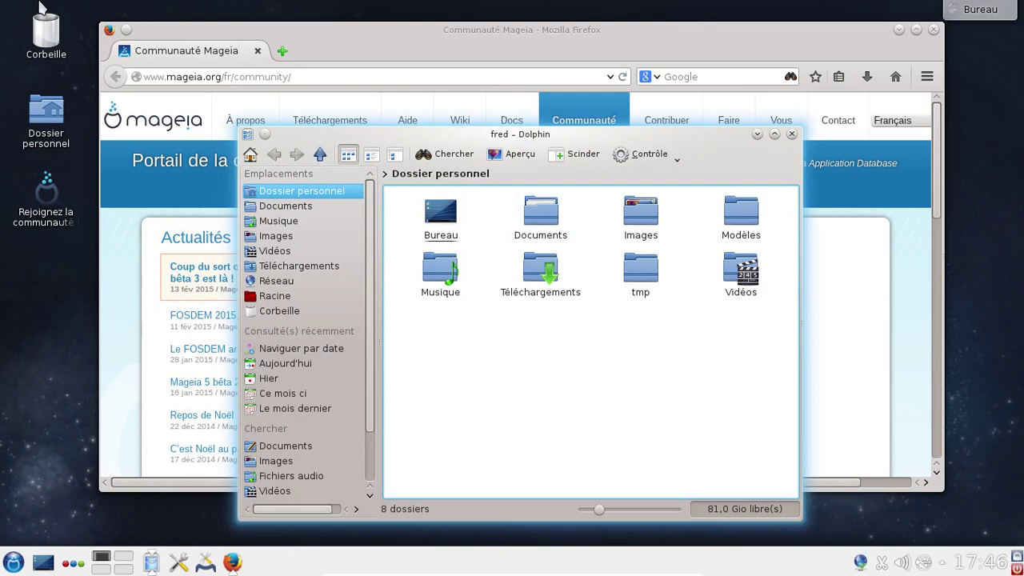
key(alt+Tab)
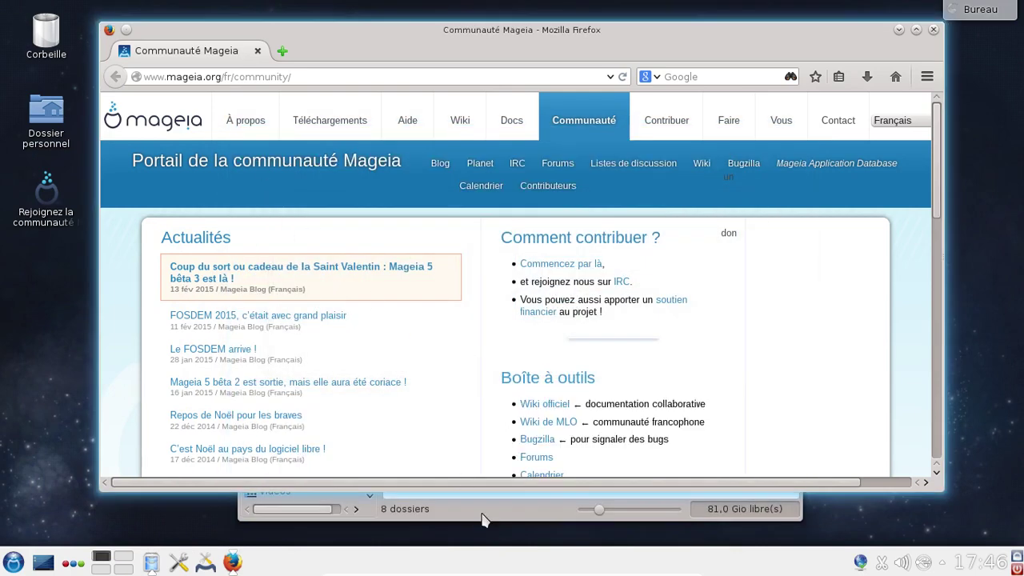
click(483, 519)
click(792, 134)
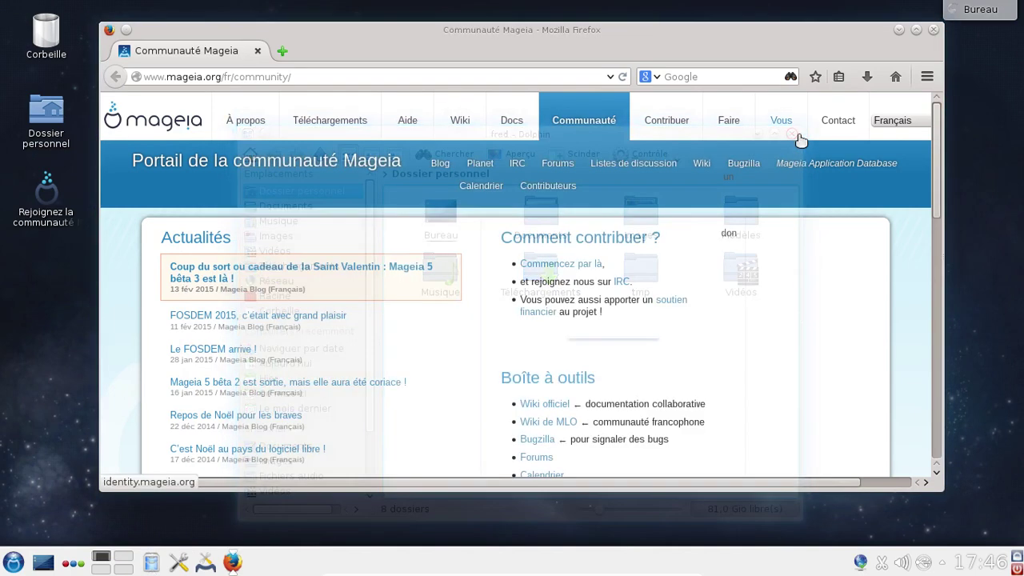
Load hungrylucy.com in the browser in place of the Mageia community page
click(300, 74)
key(ctrl+a)
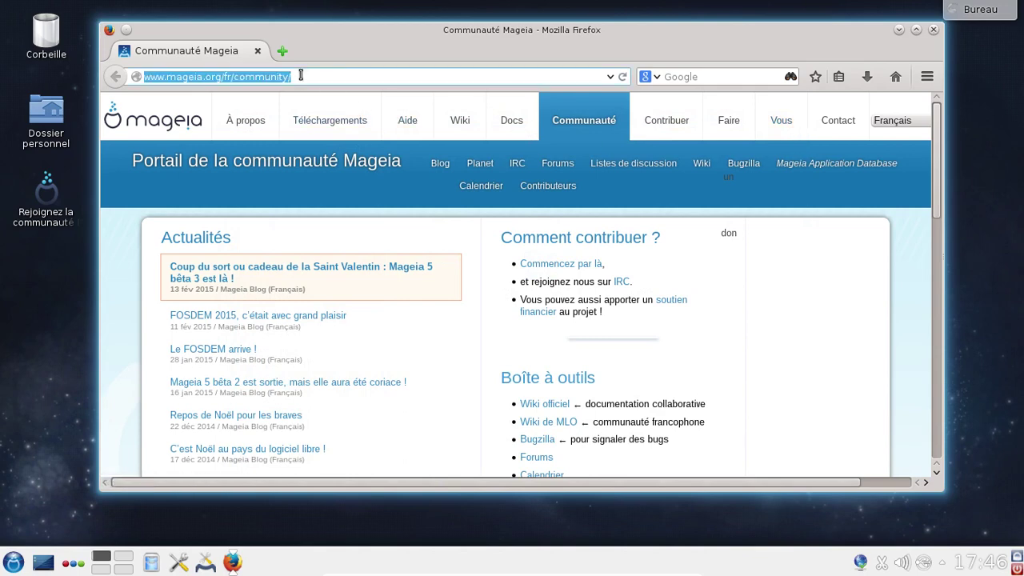
text(hungrylucy)
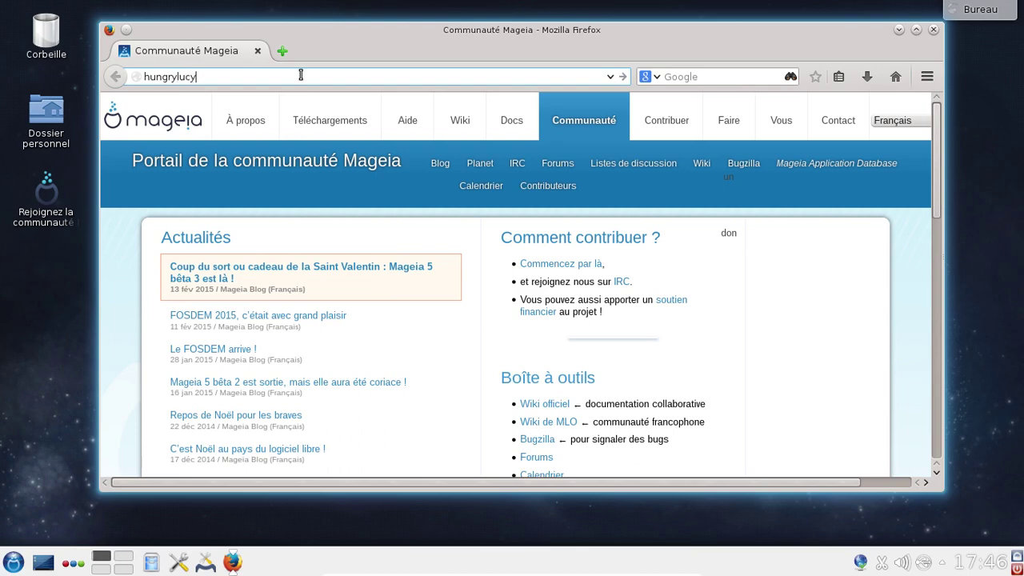
text(.com)
key(Return)
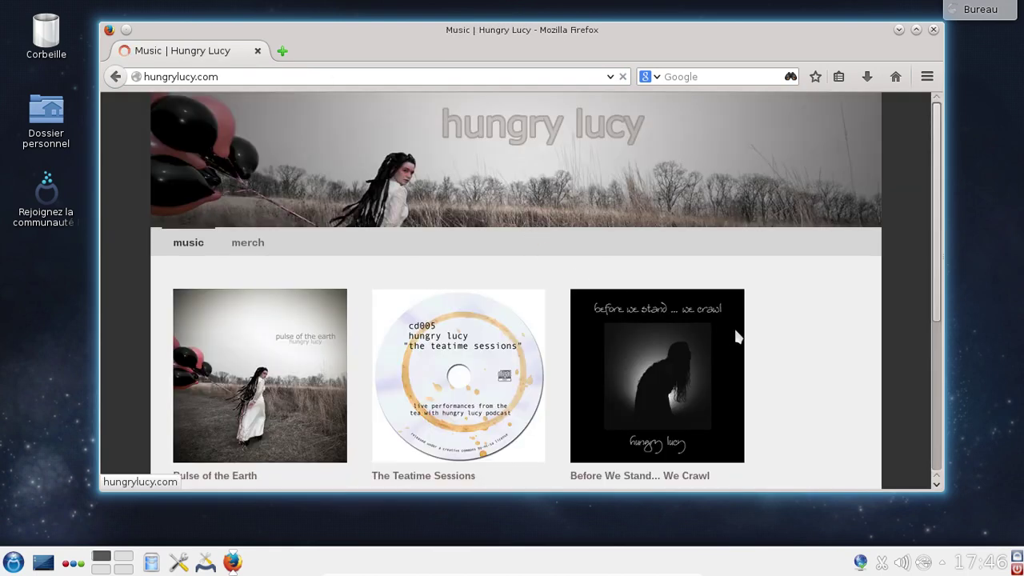
Open the To Kill a King album page and try to play its first track, High Price of Mistakes
scroll(831, 298, down, 4)
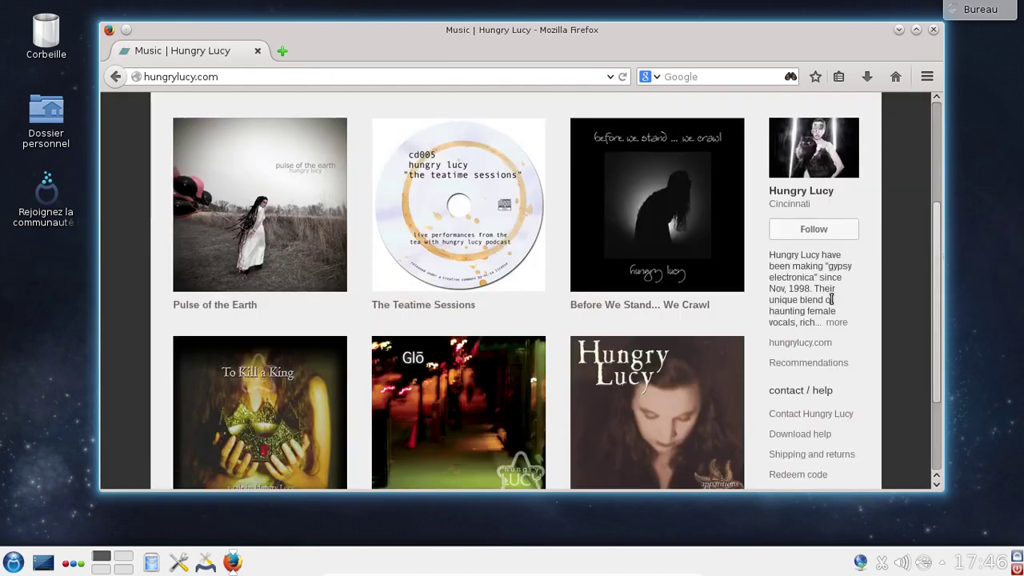
click(304, 368)
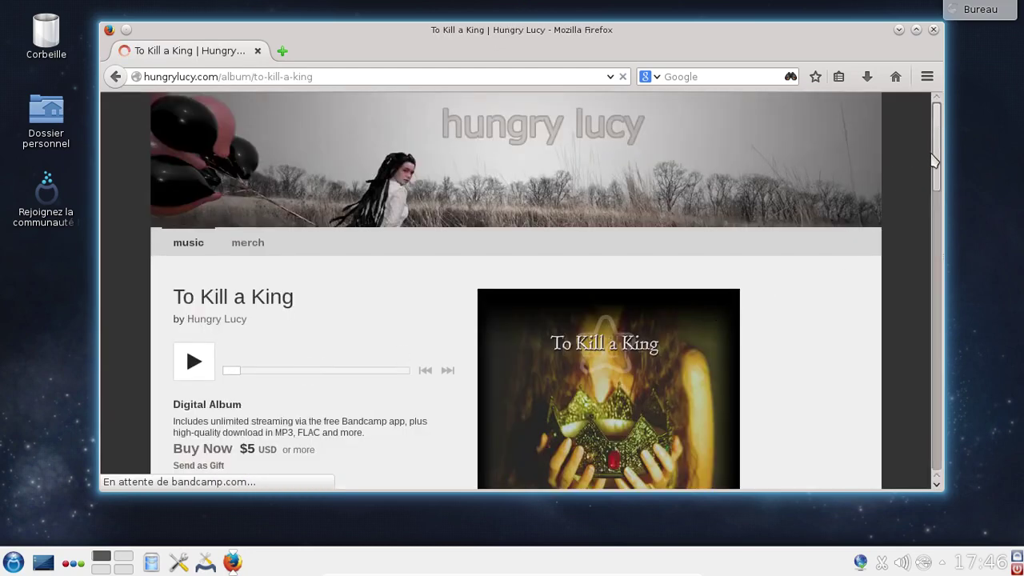
scroll(930, 168, down, 4)
scroll(403, 291, down, 5)
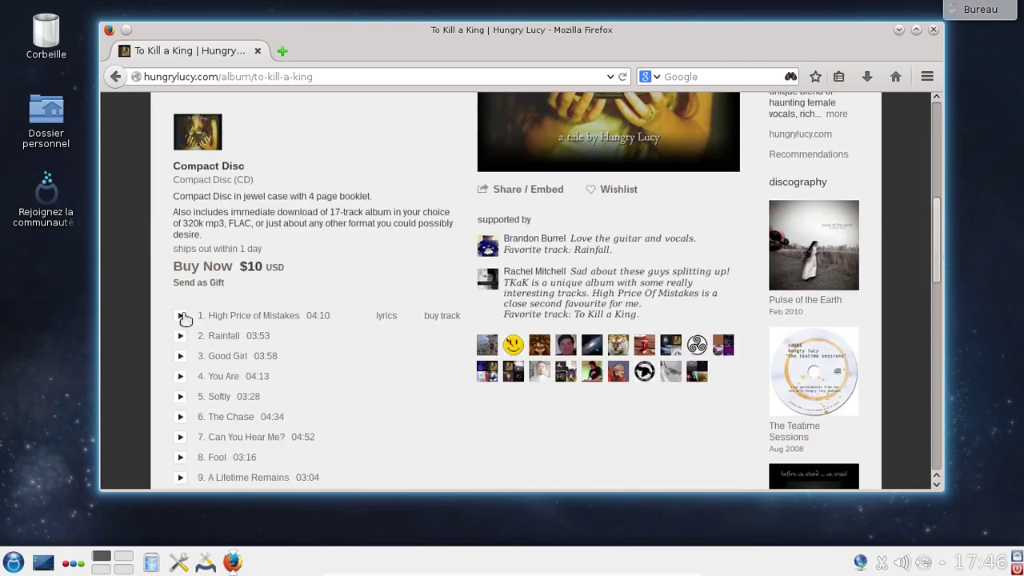
click(182, 316)
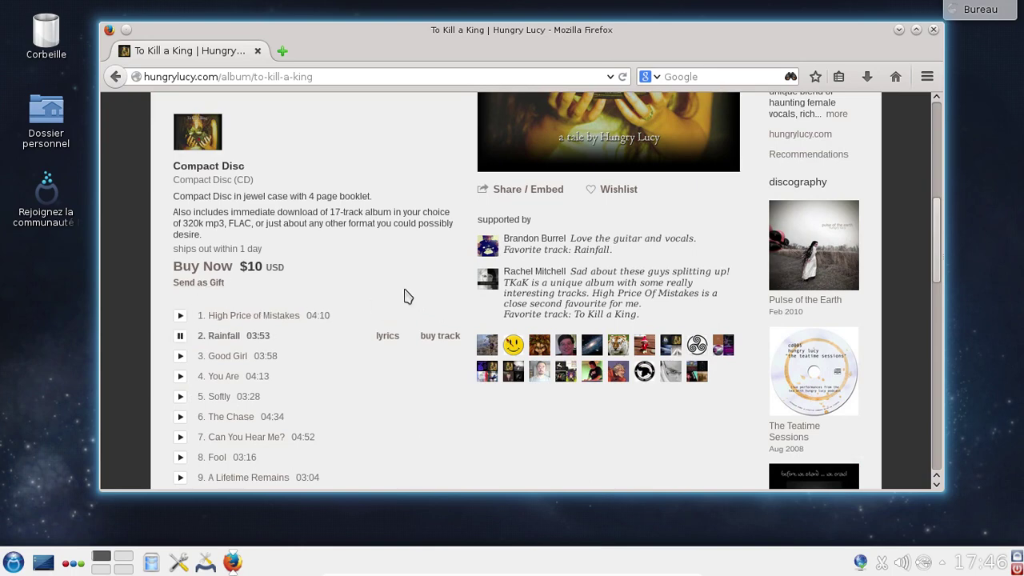
scroll(406, 295, up, 2)
scroll(405, 294, up, 2)
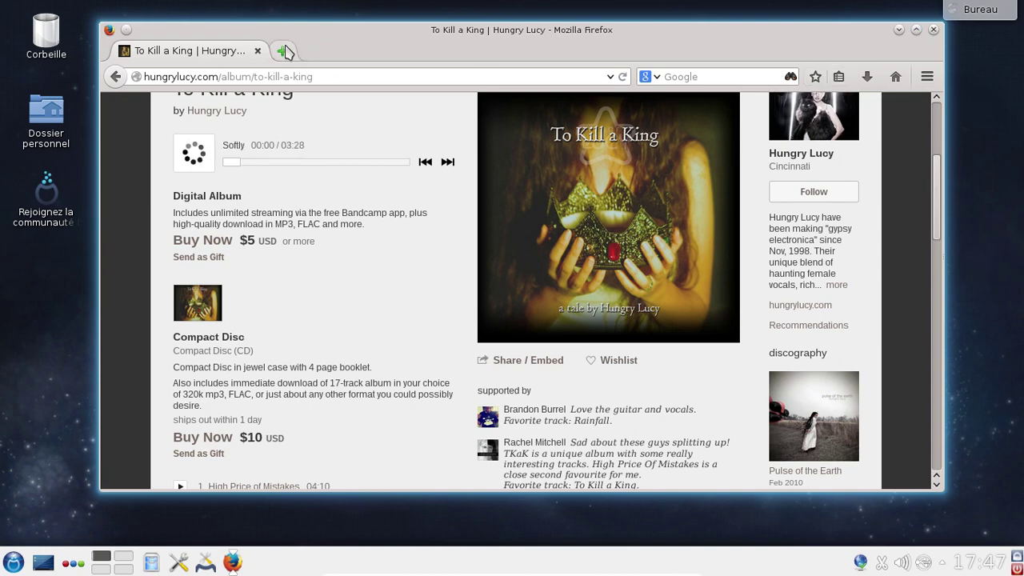
Replace the album tab with a new tab and load fr.youtube.com in it
click(283, 51)
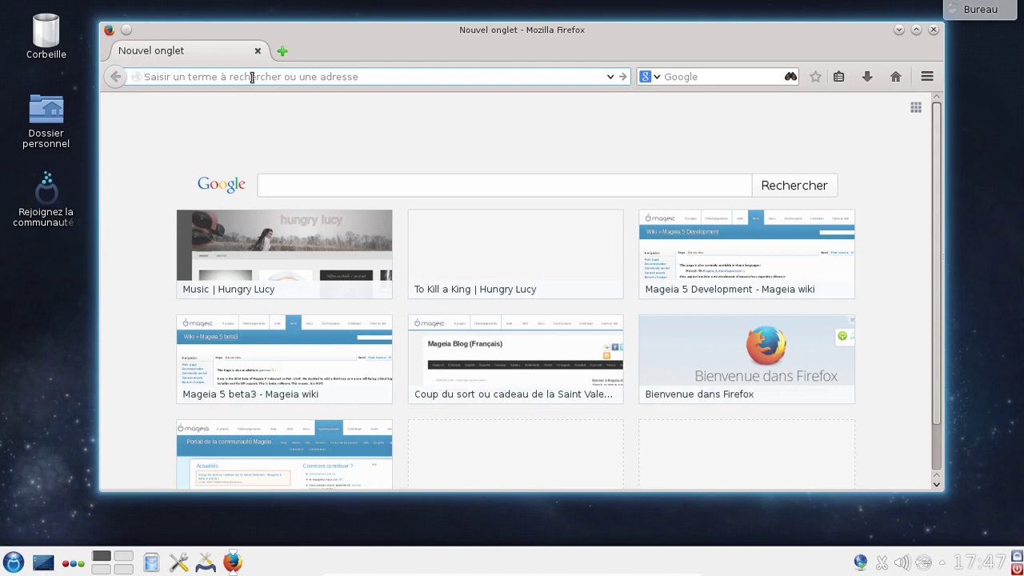
text(fr.)
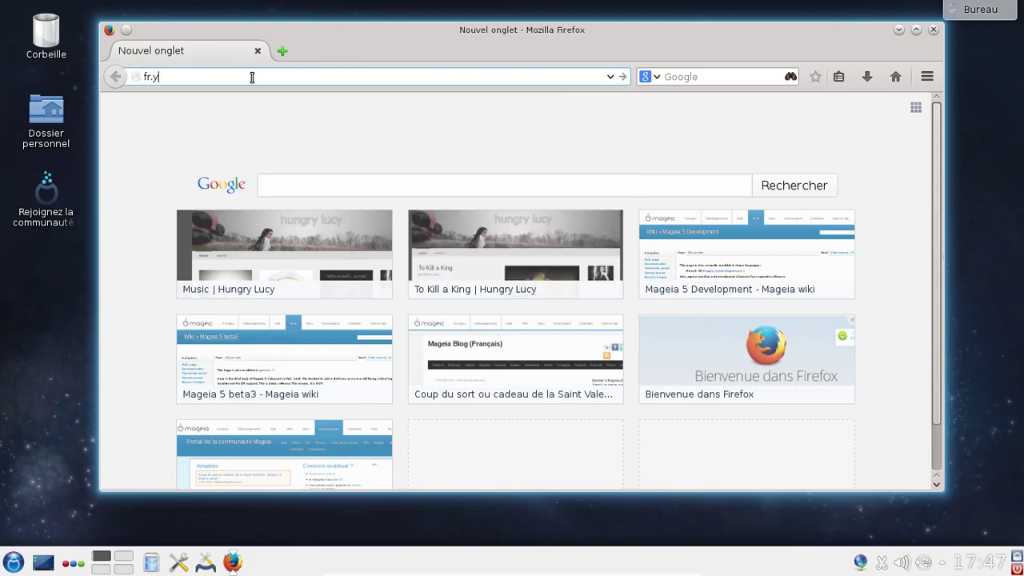
text(youtube.com)
key(Return)
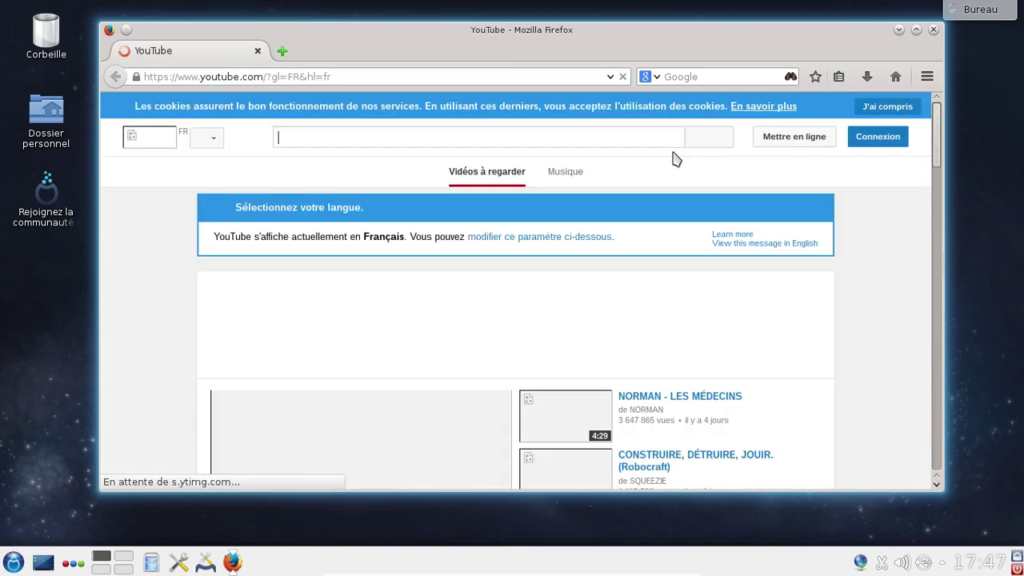
Search YouTube for "aryalinux"
click(580, 141)
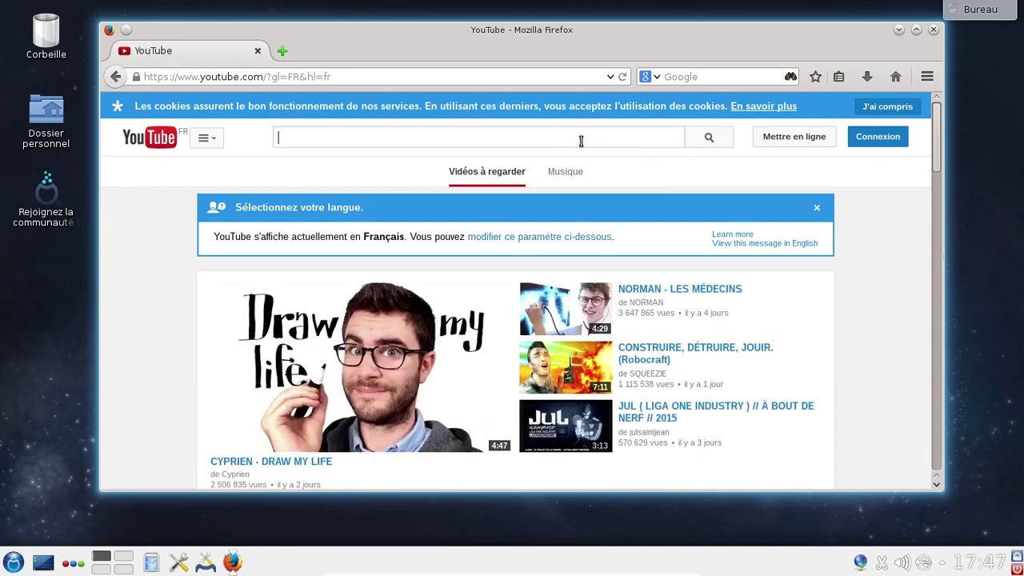
text(ary)
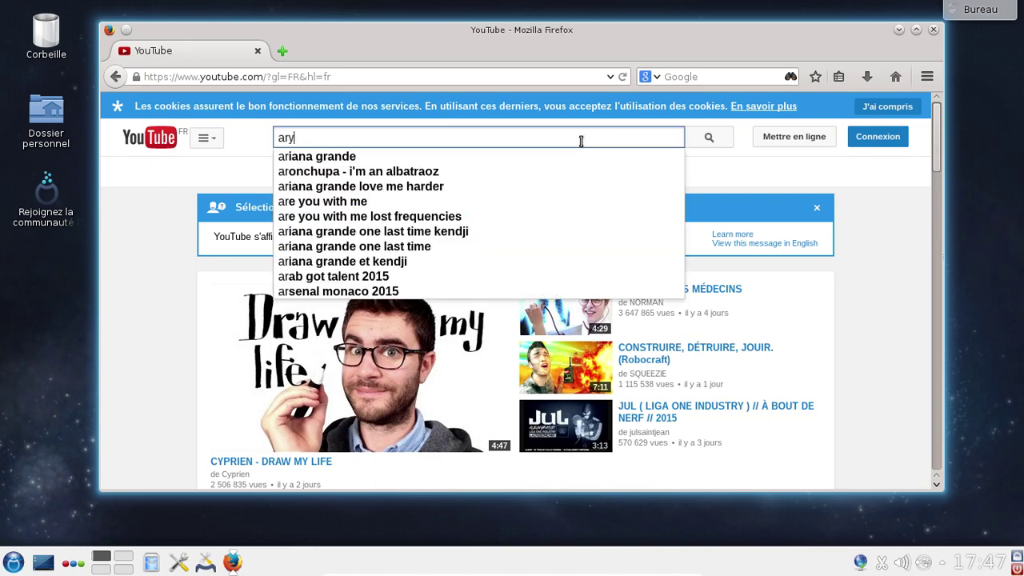
text(alinux)
key(Return)
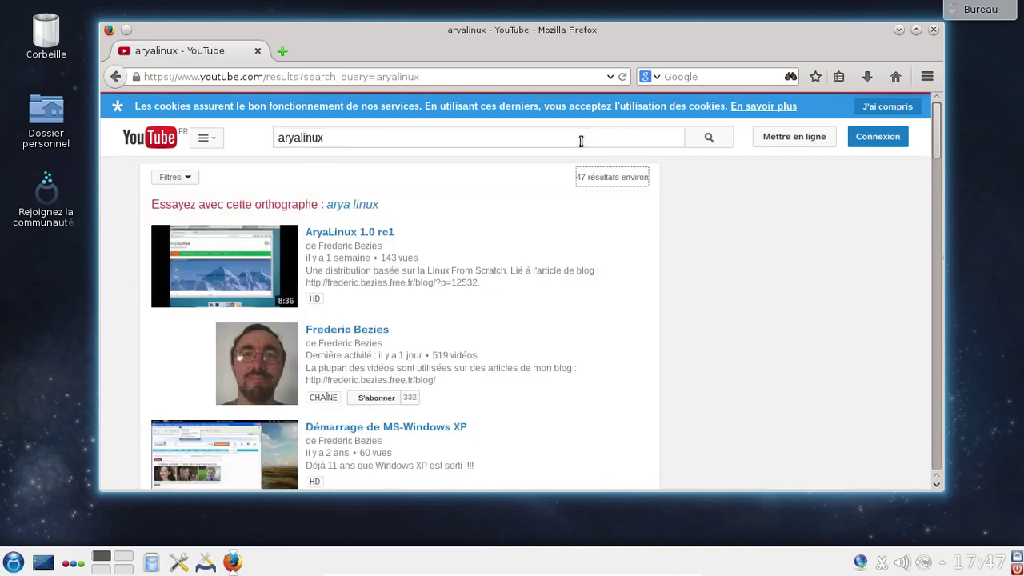
Play the AryaLinux 1.0 rc1 video briefly, pause it, and close the browser
click(247, 265)
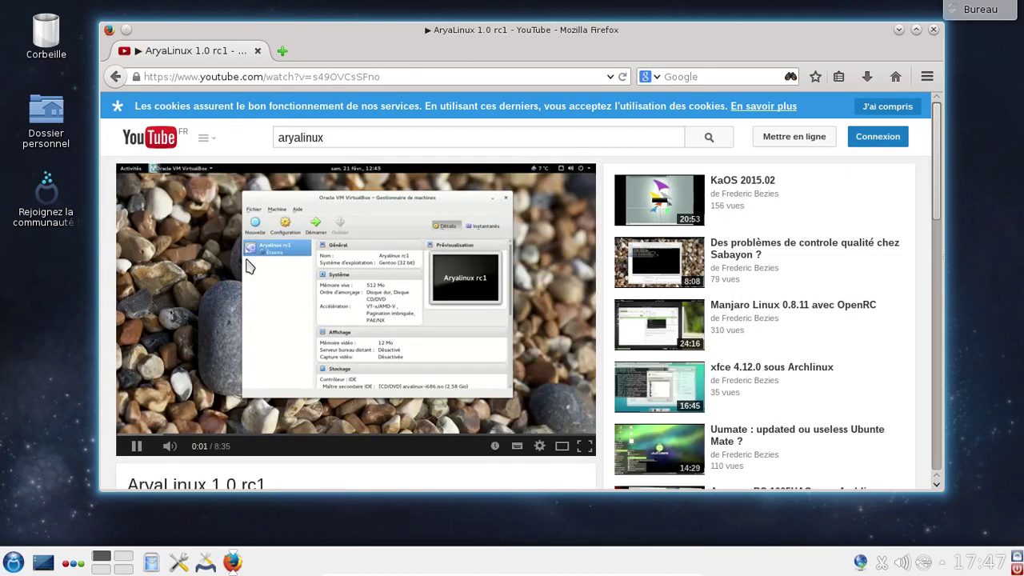
click(280, 367)
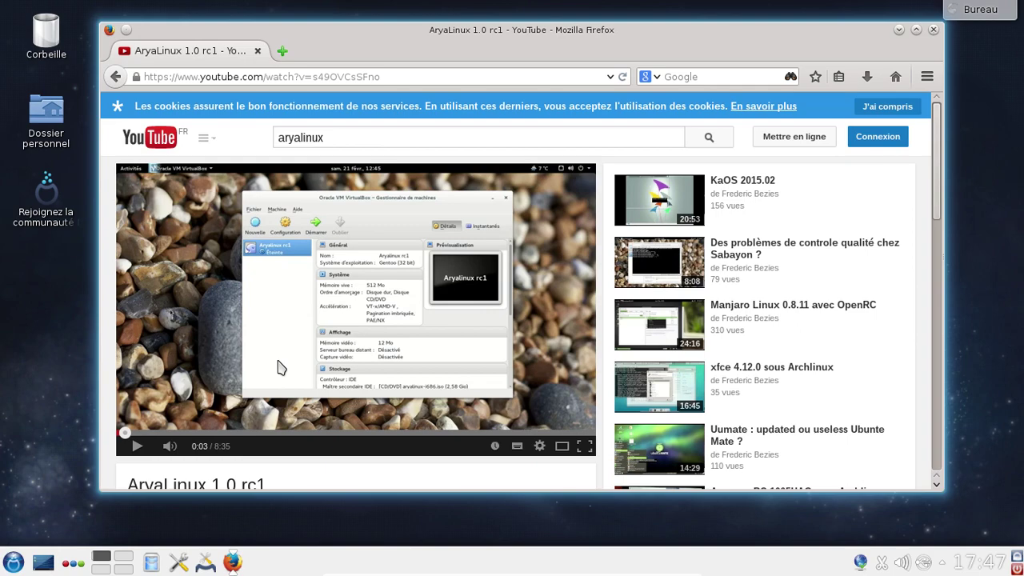
click(933, 31)
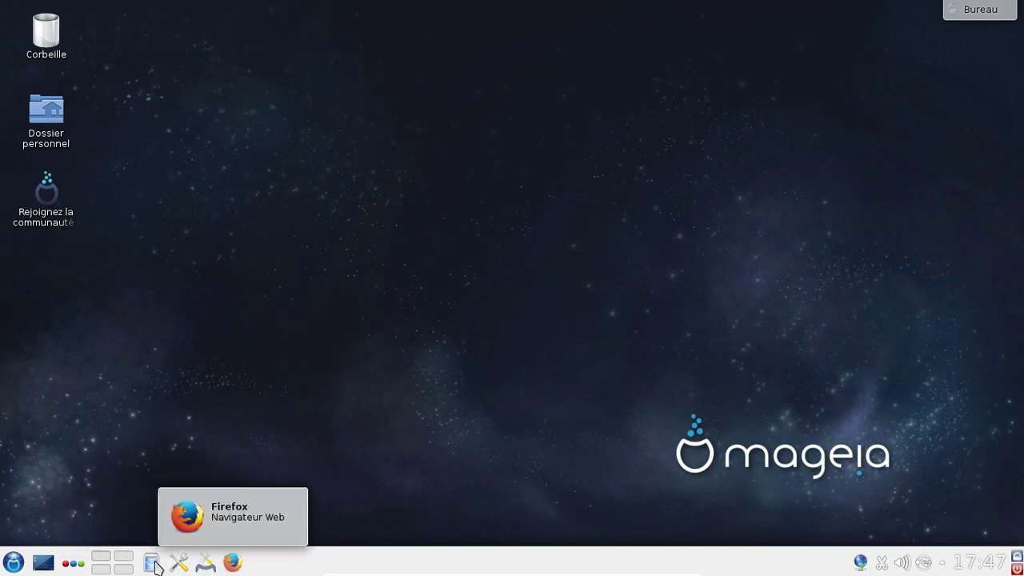
Look through the application menu's categories, including the Outils entries and the favourites
click(14, 562)
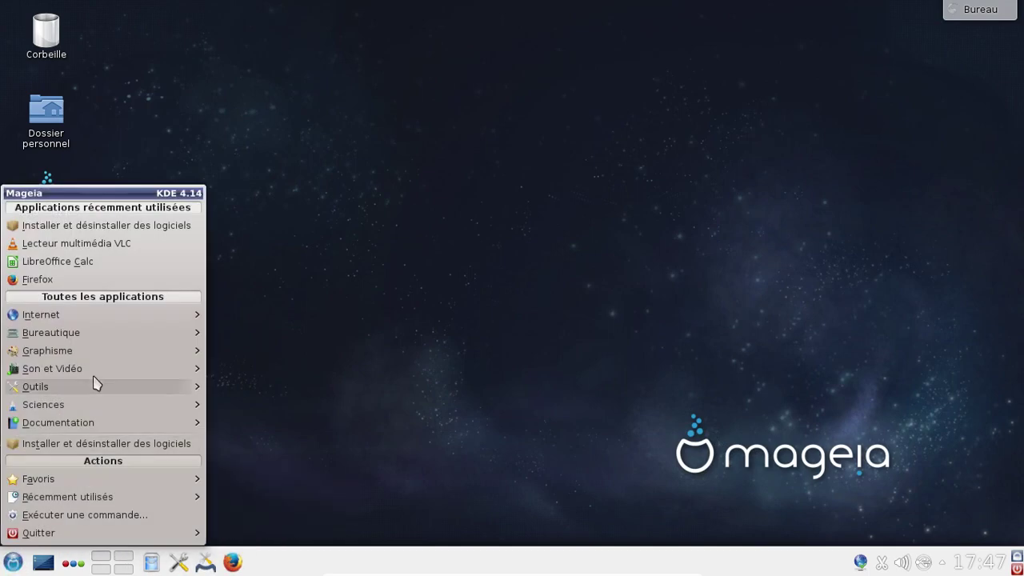
mouse_move(90, 375)
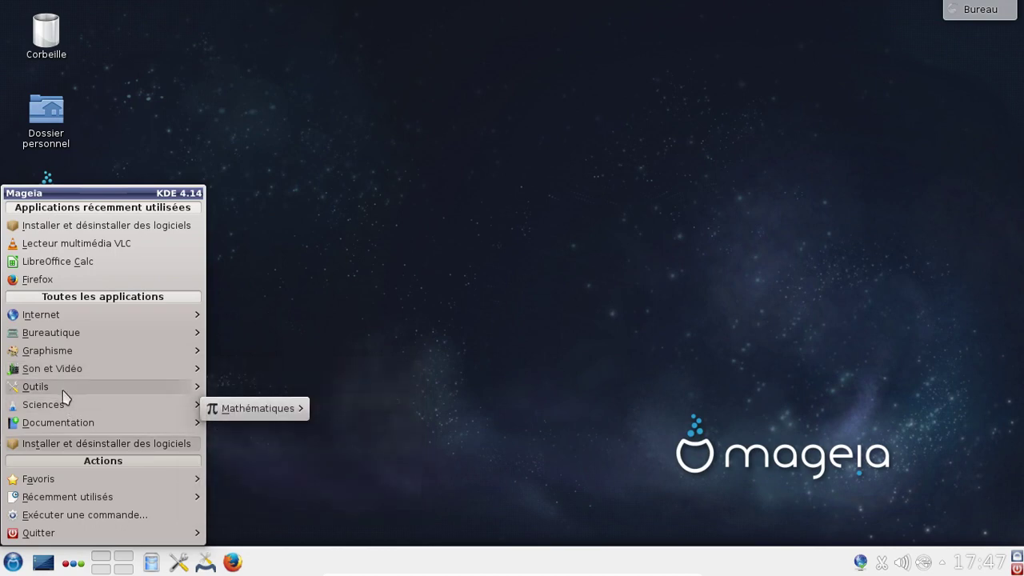
mouse_move(64, 390)
mouse_move(264, 391)
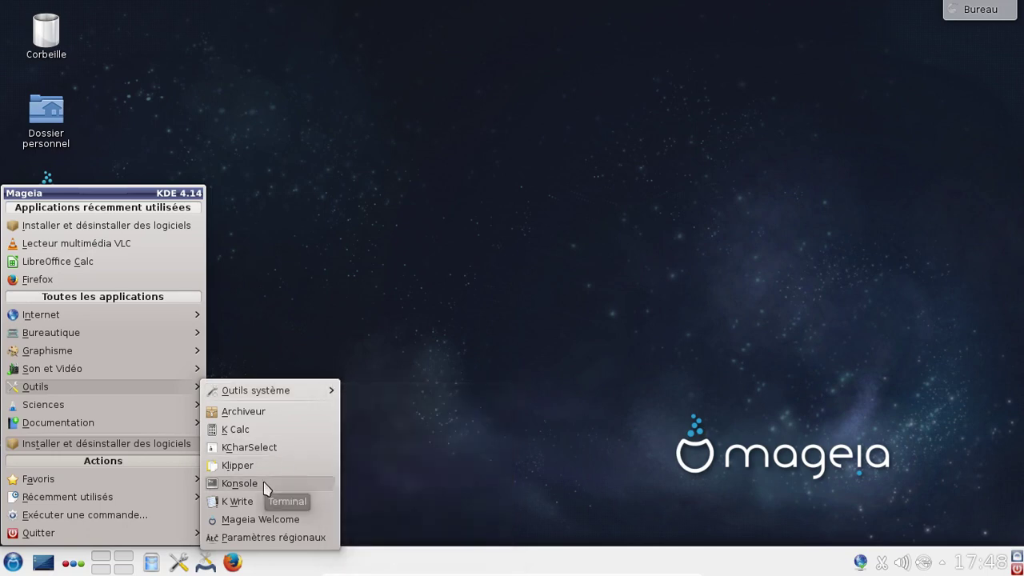
mouse_move(168, 317)
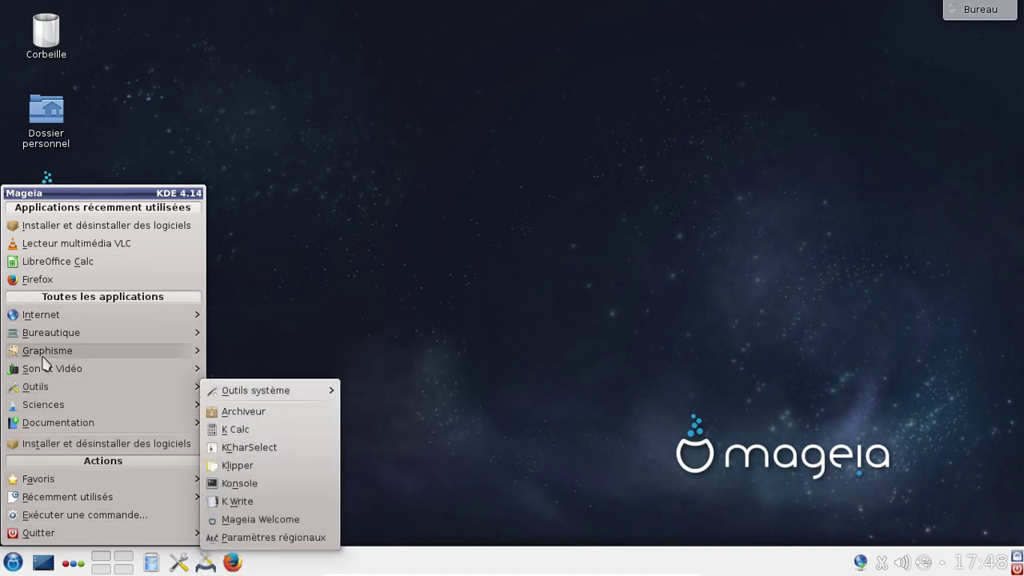
mouse_move(88, 486)
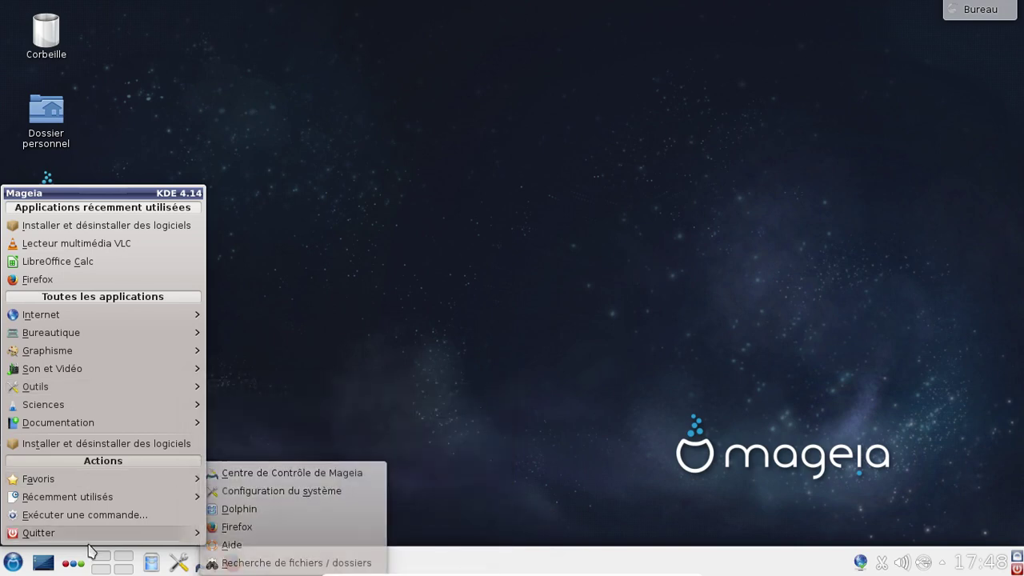
View the application menu's structure in the KDE menu editor and close it without changes
click(14, 562)
right_click(14, 563)
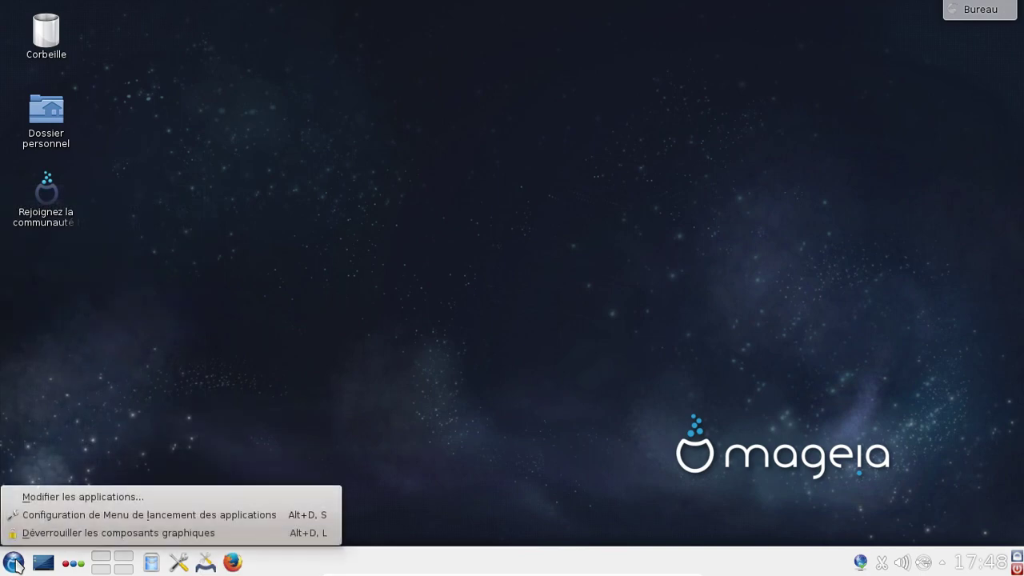
click(59, 499)
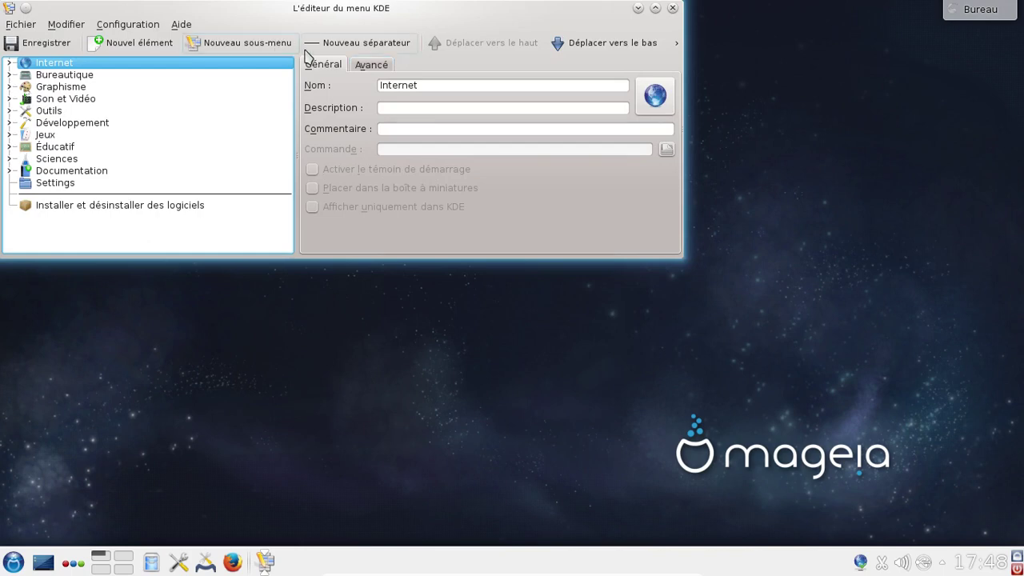
click(672, 8)
Check the task manager's context options, dismiss them, and briefly display the activity manager
right_click(326, 569)
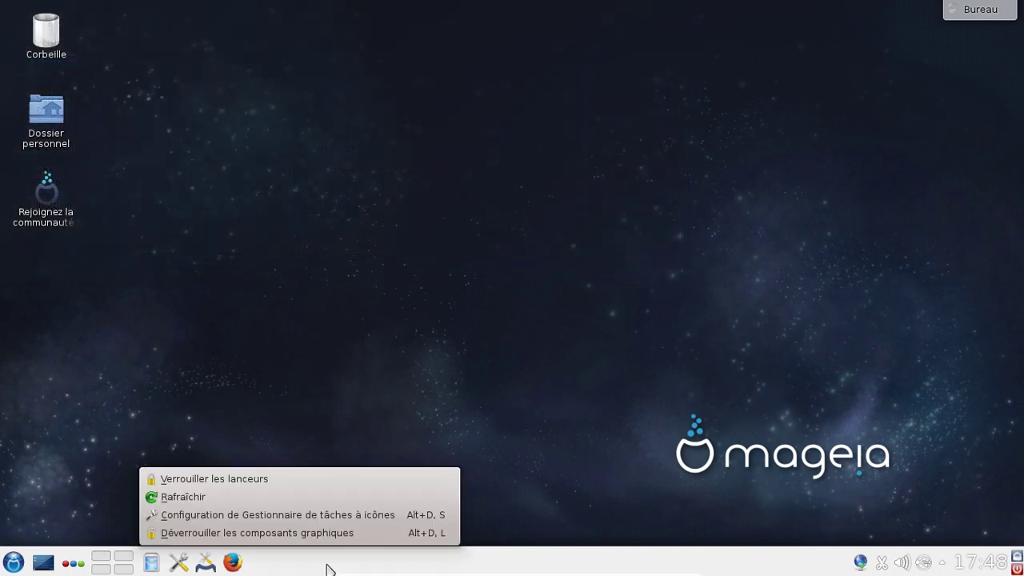
click(694, 503)
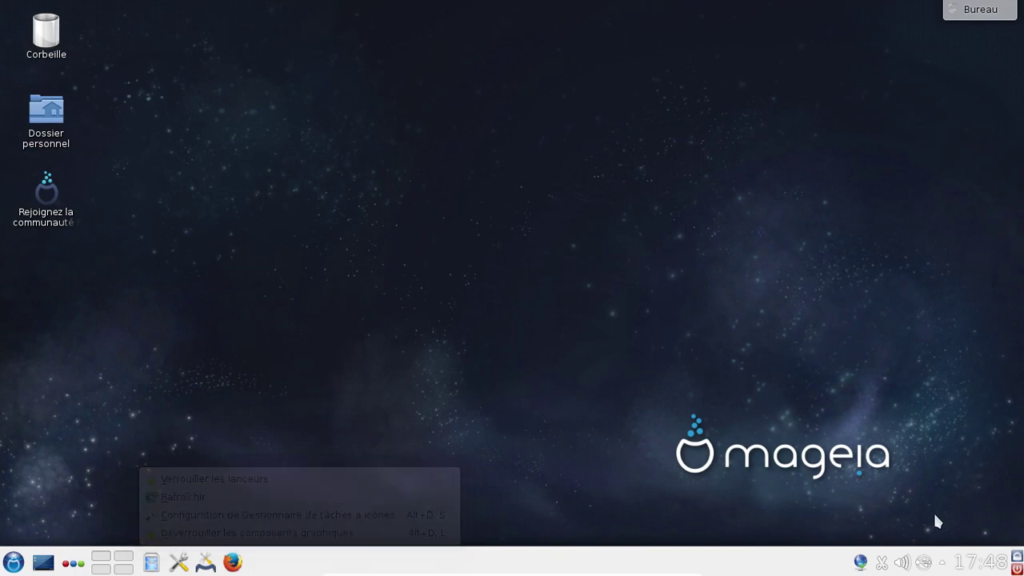
click(72, 567)
click(72, 566)
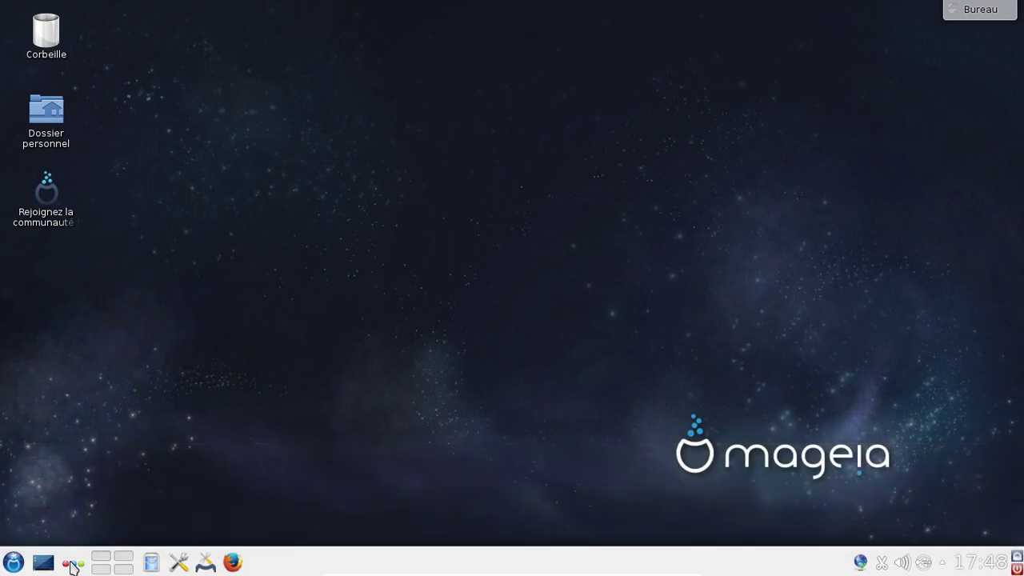
click(72, 567)
click(72, 566)
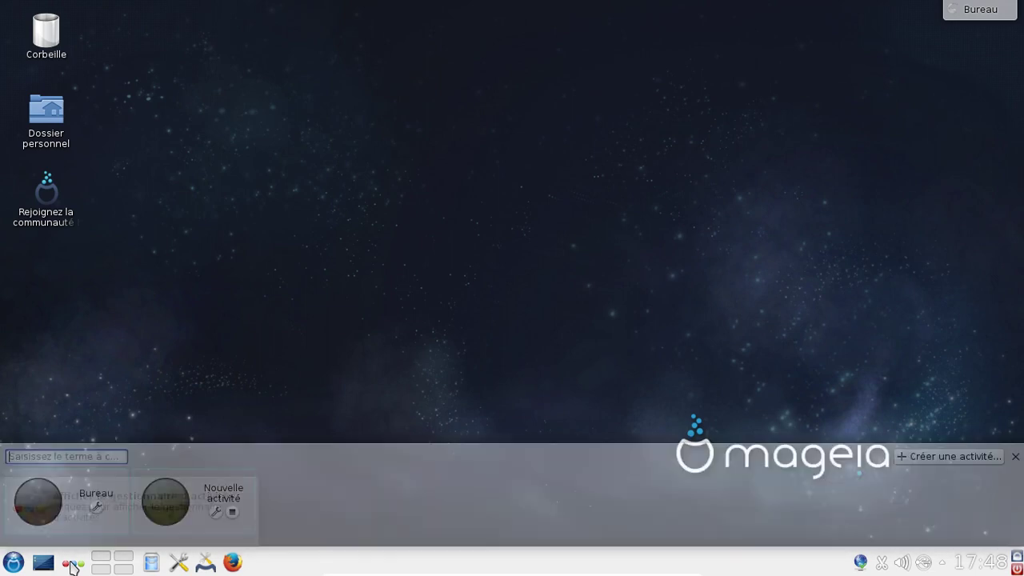
Lock the task manager's launchers and unlock them again
right_click(276, 567)
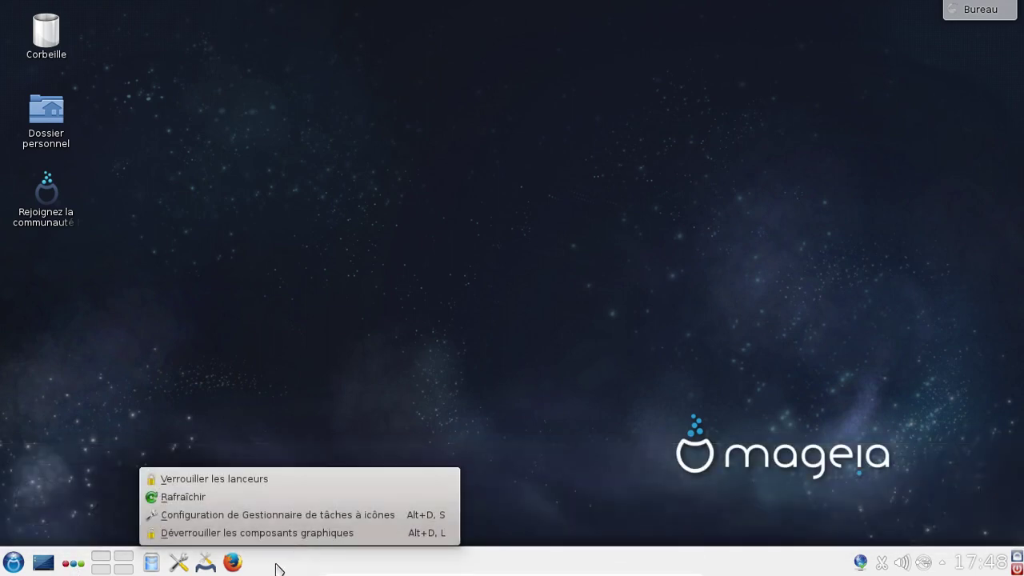
click(254, 479)
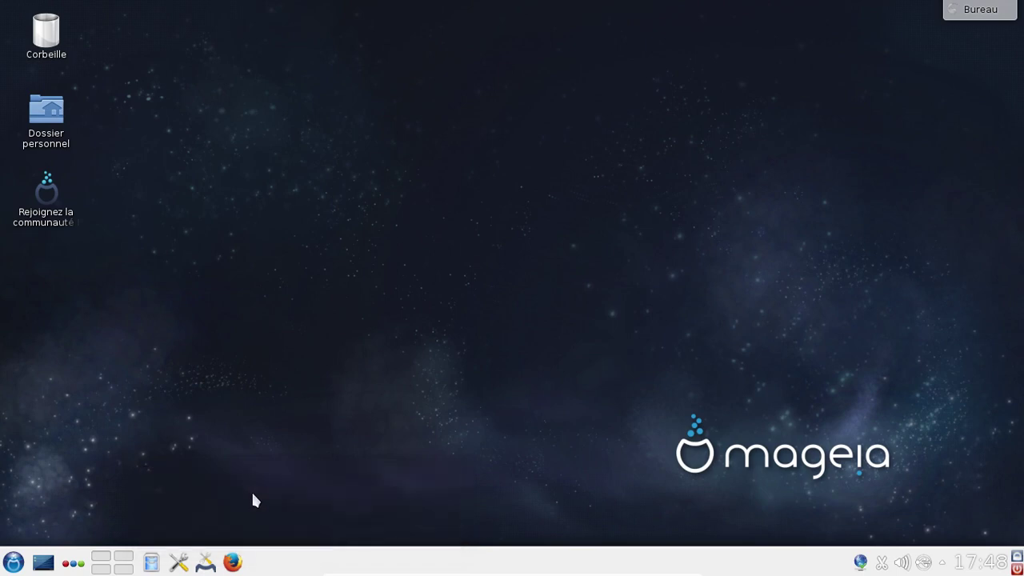
right_click(271, 564)
click(244, 480)
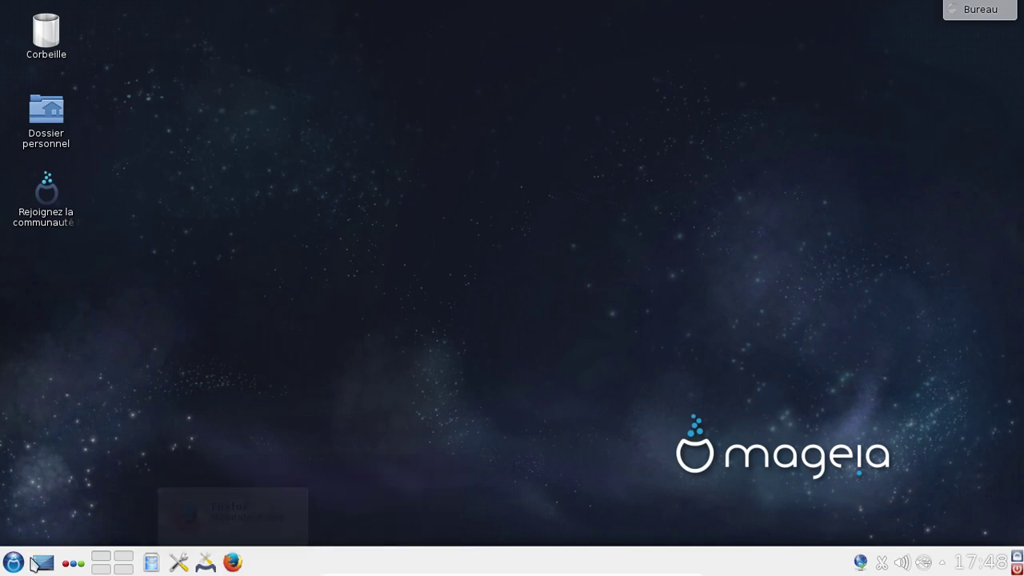
Unlock the desktop widgets and open the list of widgets that can be added to the panel
right_click(24, 562)
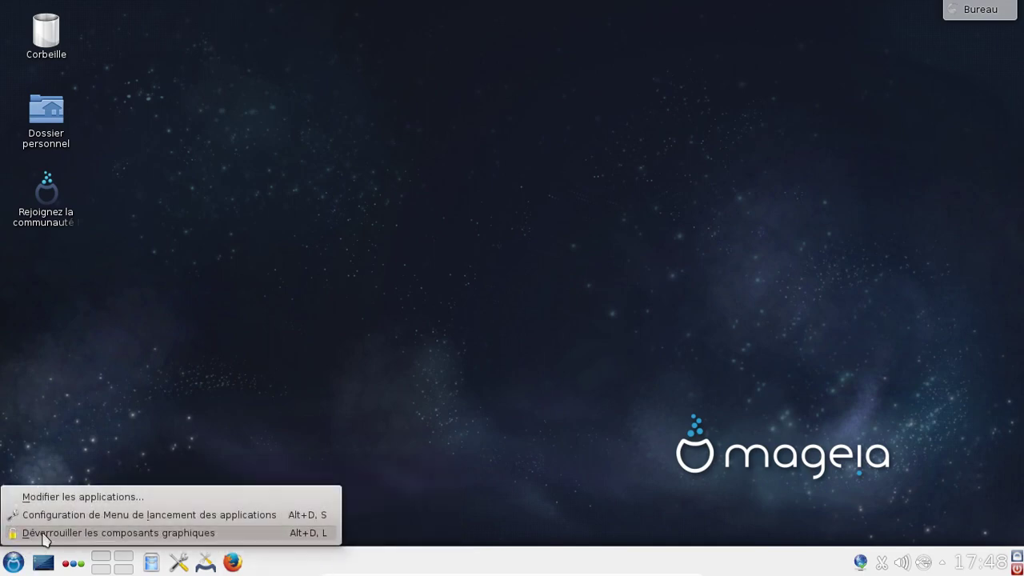
click(43, 534)
right_click(307, 565)
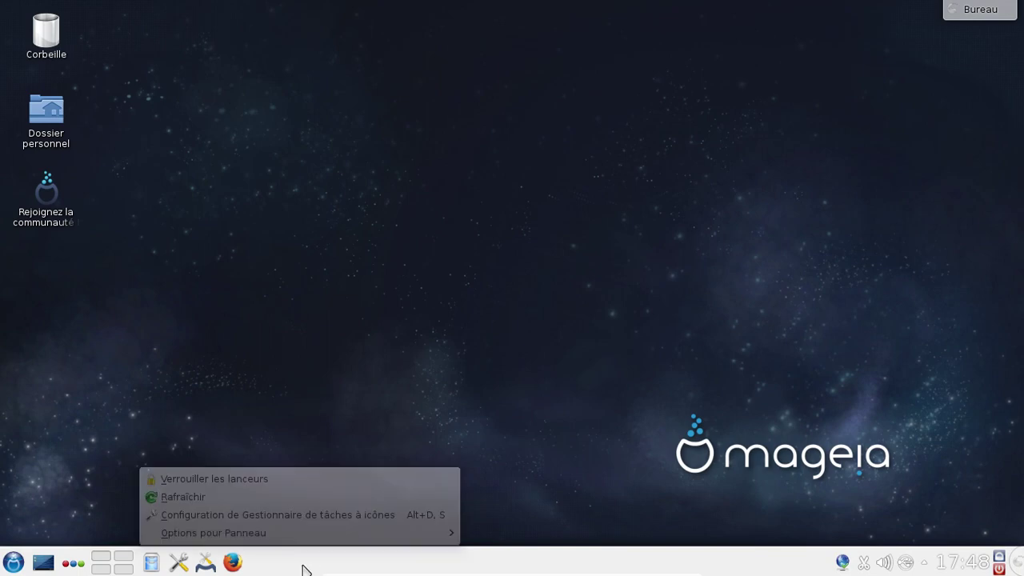
mouse_move(292, 537)
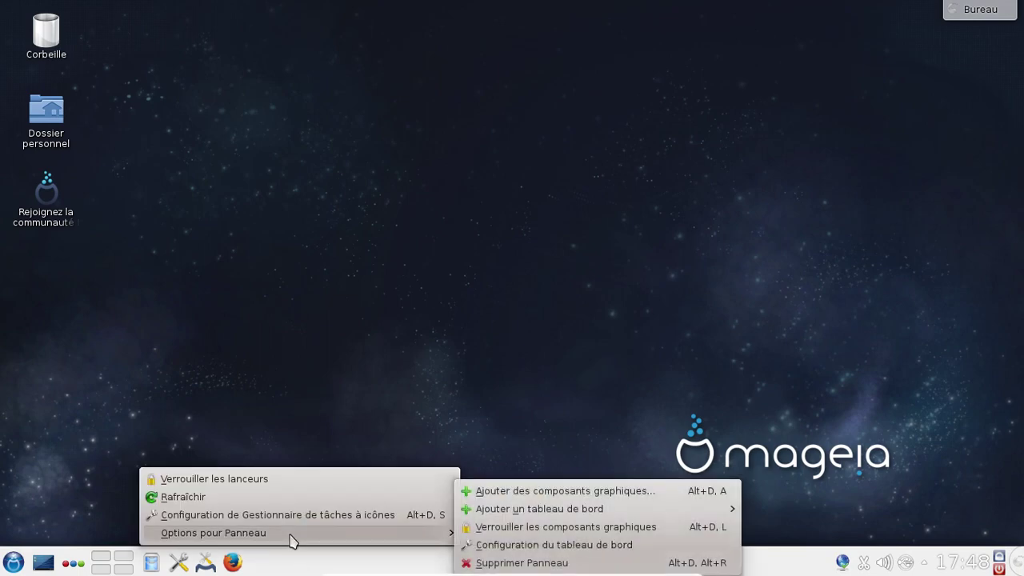
click(579, 489)
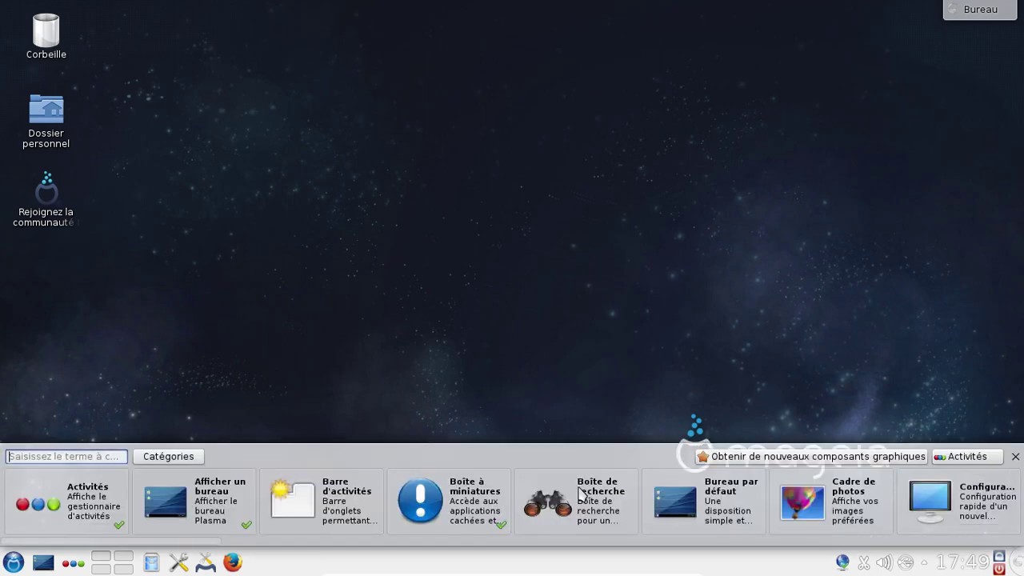
Search the available widgets for "menu" and clear the search
mouse_move(579, 490)
text(menu)
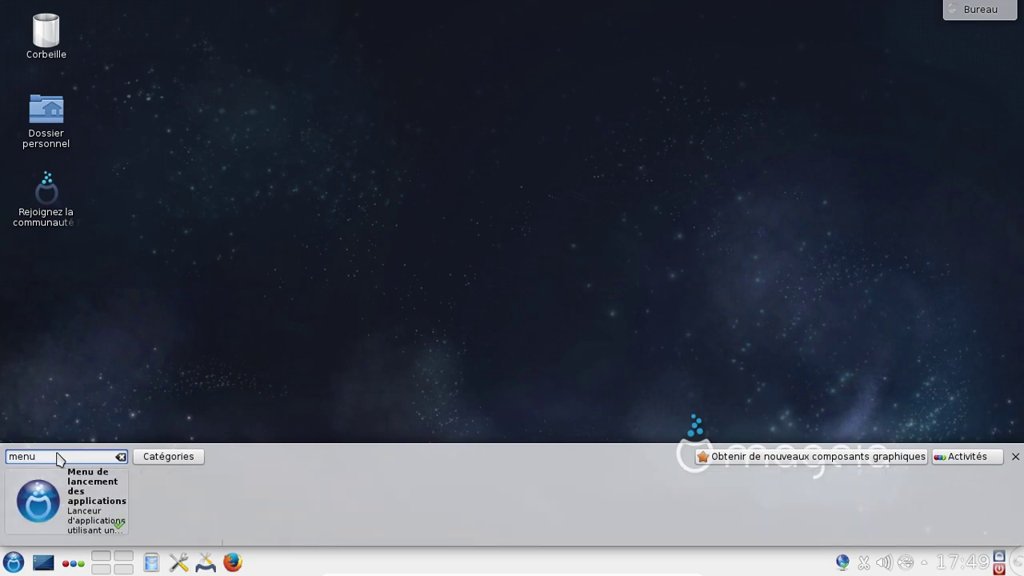
key(BackSpace)
key(BackSpace)
key(BackSpace)
key(BackSpace)
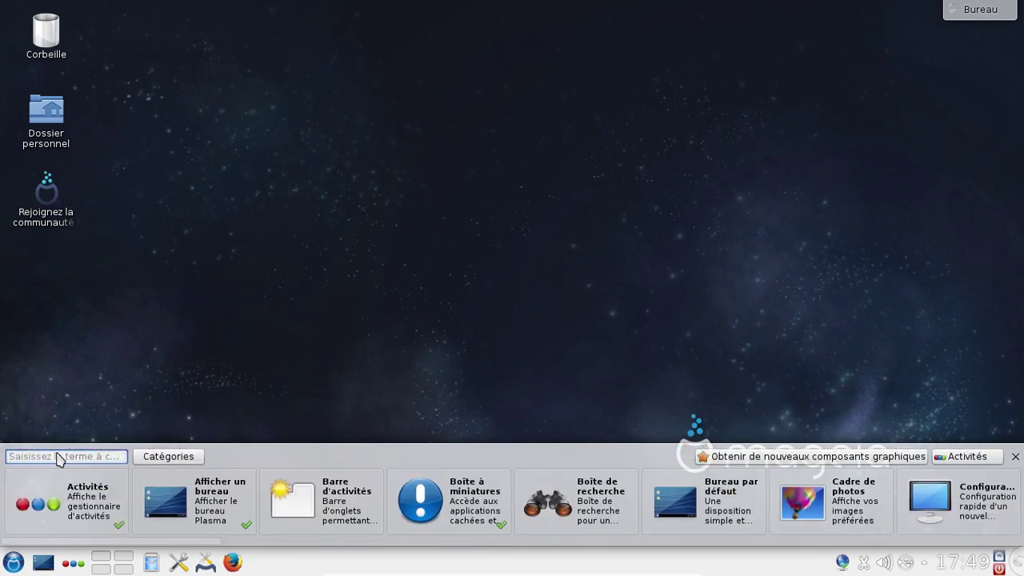
Search the available widgets for "kick", "k" and "me", and close the widget list
text(kick)
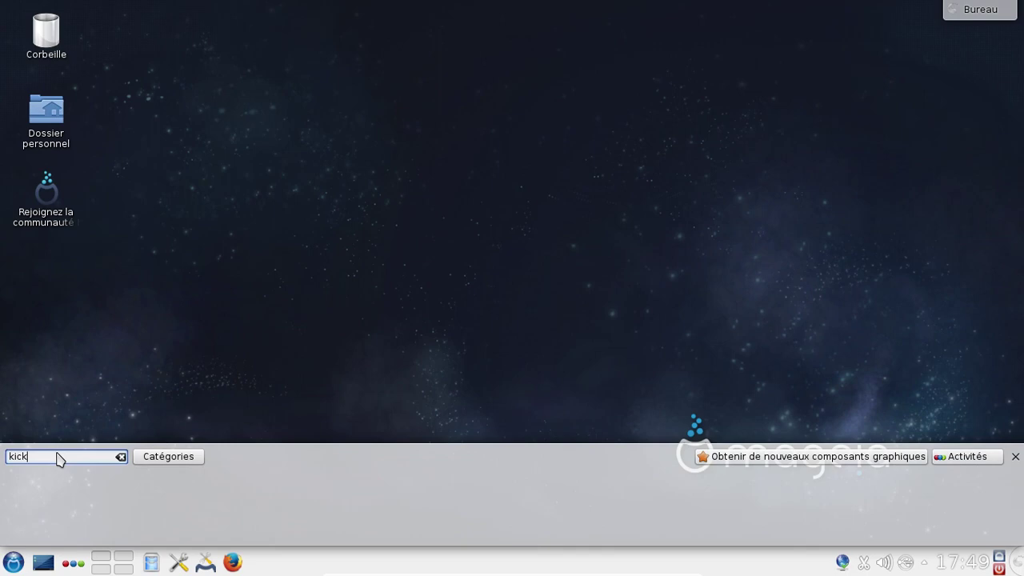
key(BackSpace)
key(BackSpace)
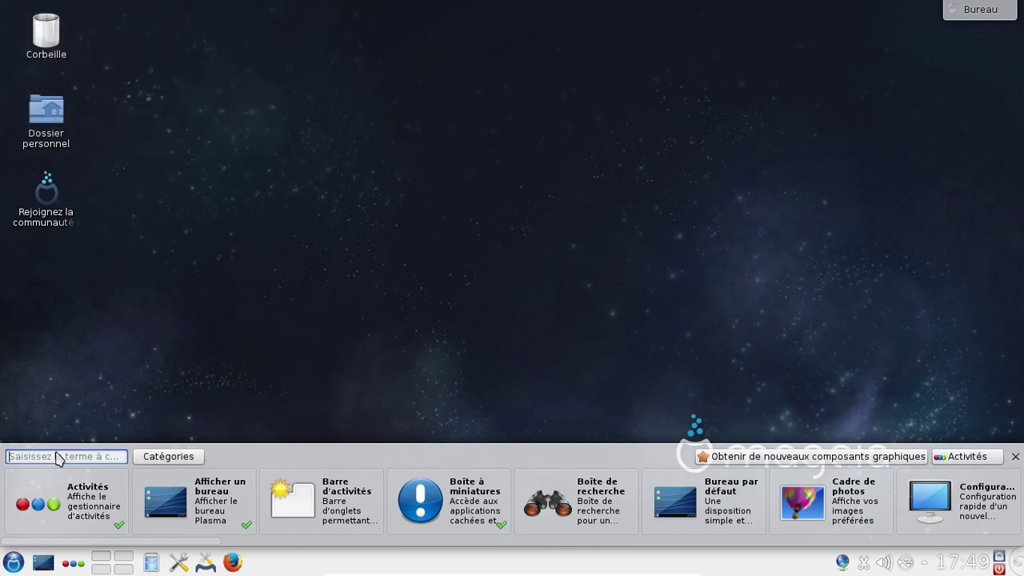
text(k)
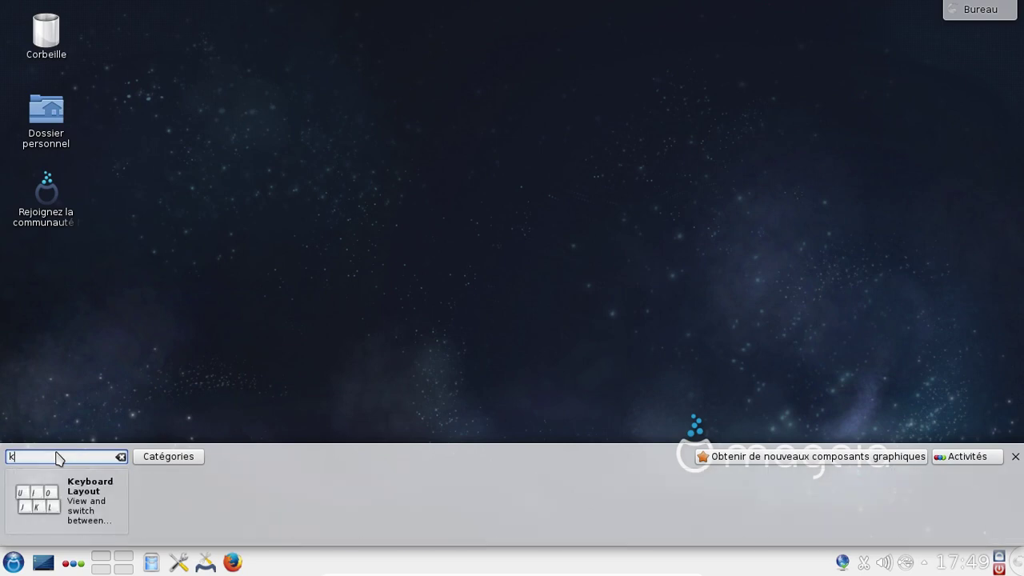
key(BackSpace)
text(m)
key(BackSpace)
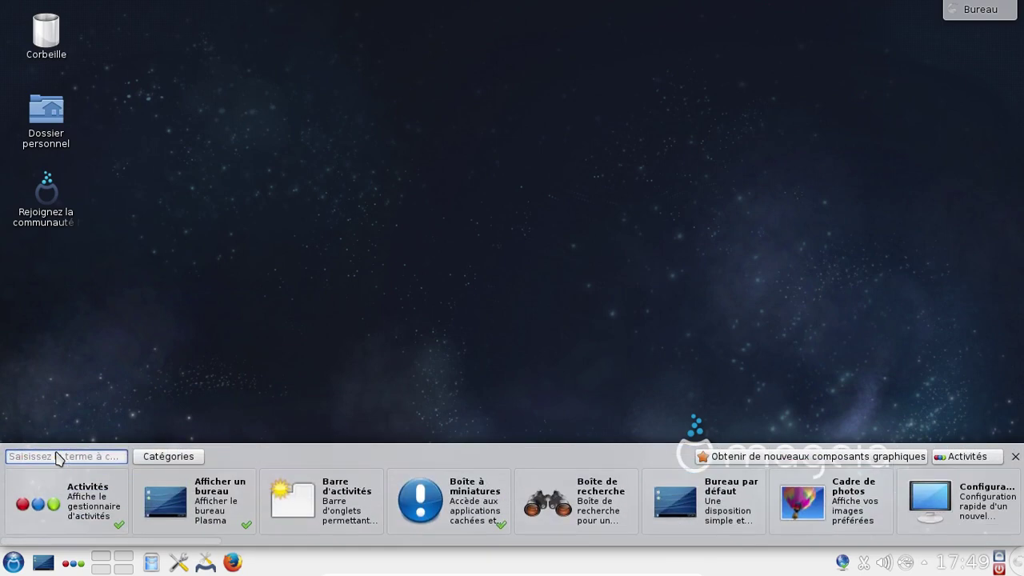
text(me)
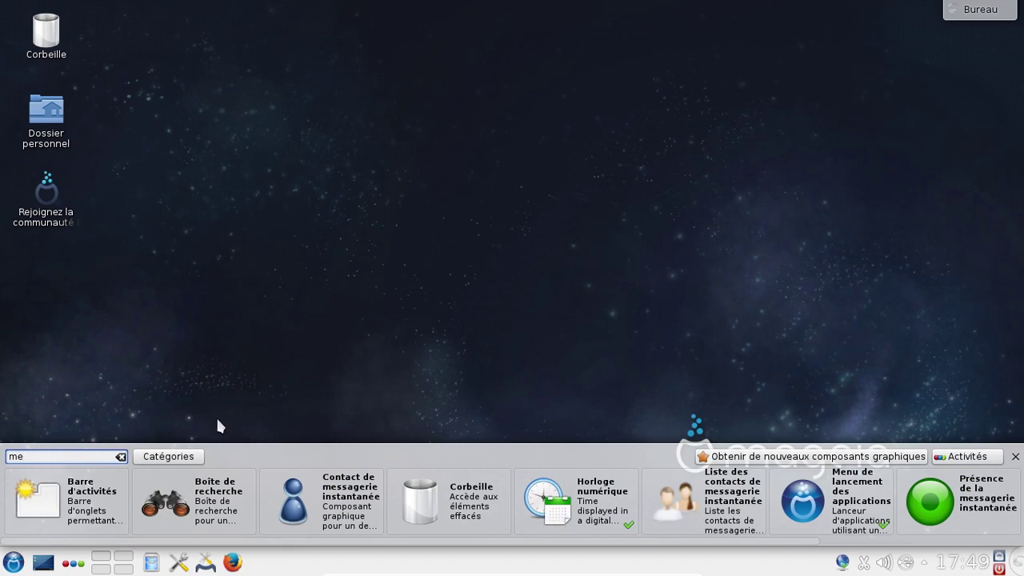
click(1015, 456)
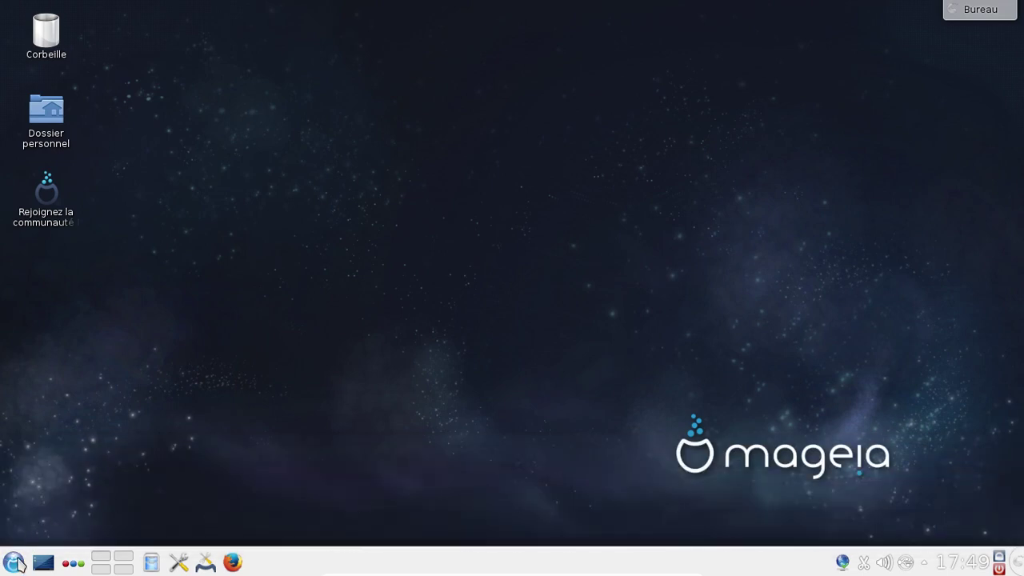
View the display settings of the application launcher menu and cancel the dialog
right_click(17, 562)
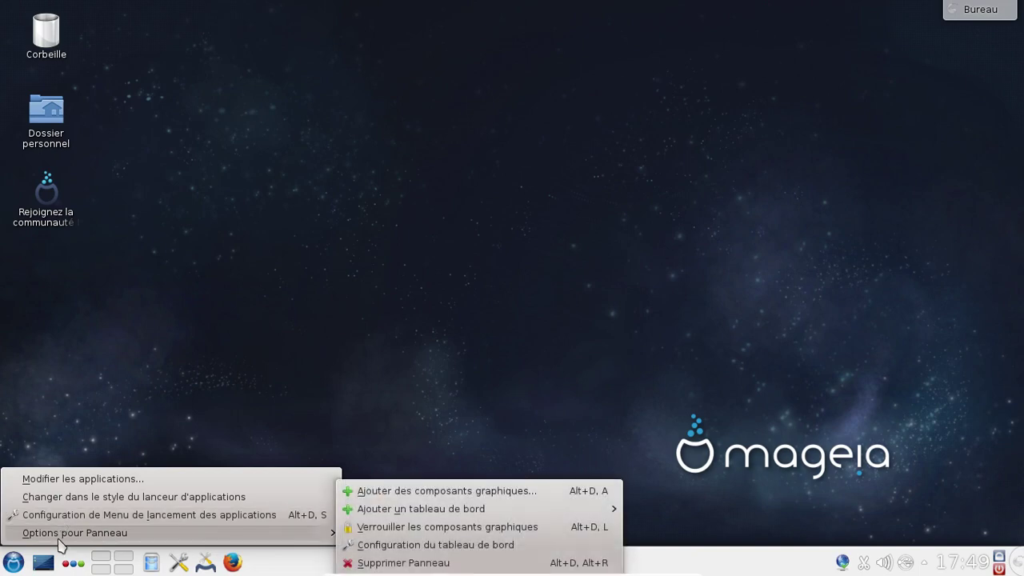
click(62, 510)
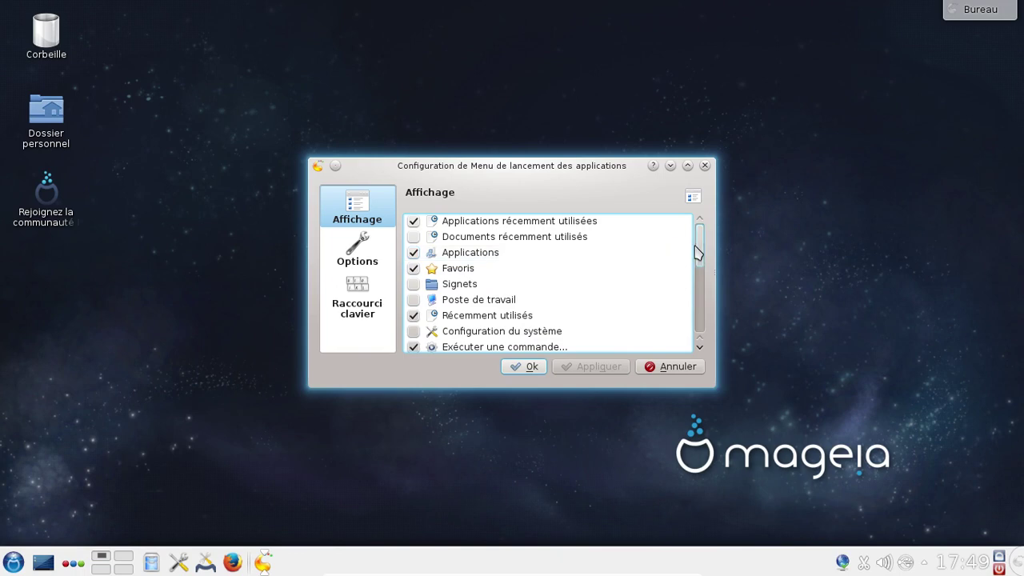
drag(696, 251, 706, 192)
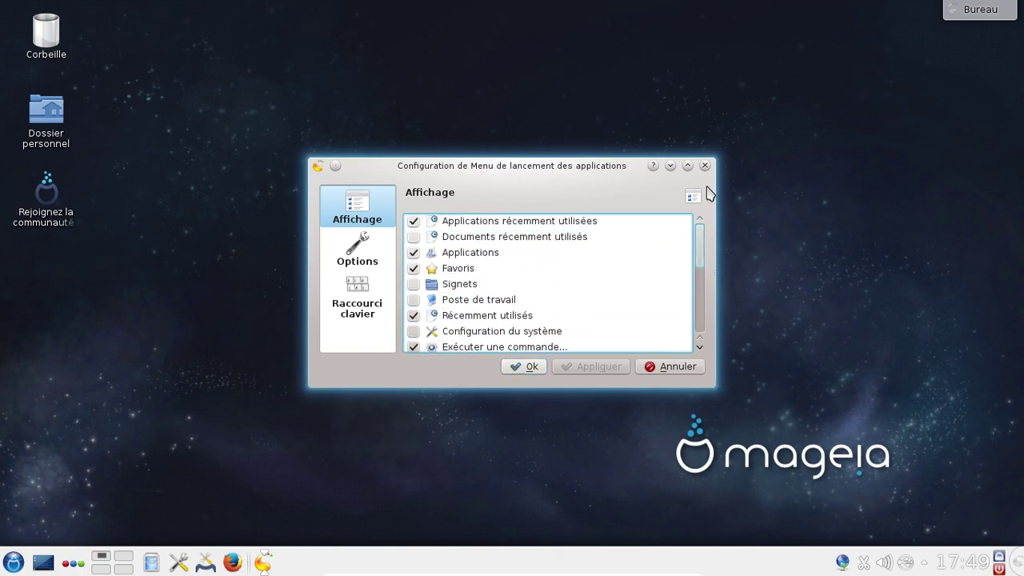
click(669, 366)
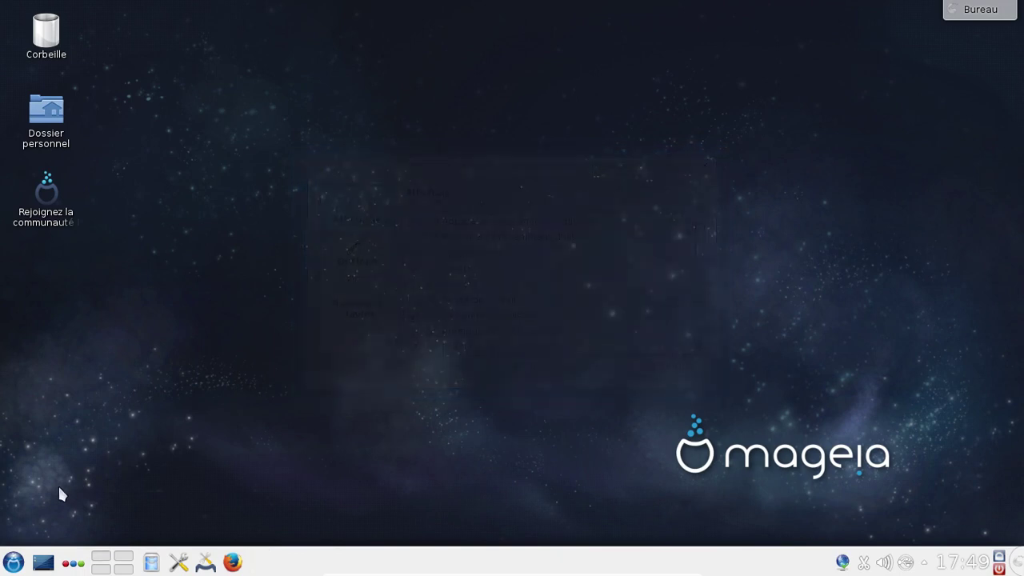
Switch the classic menu to the application launcher style and open the launcher
right_click(13, 562)
mouse_move(32, 533)
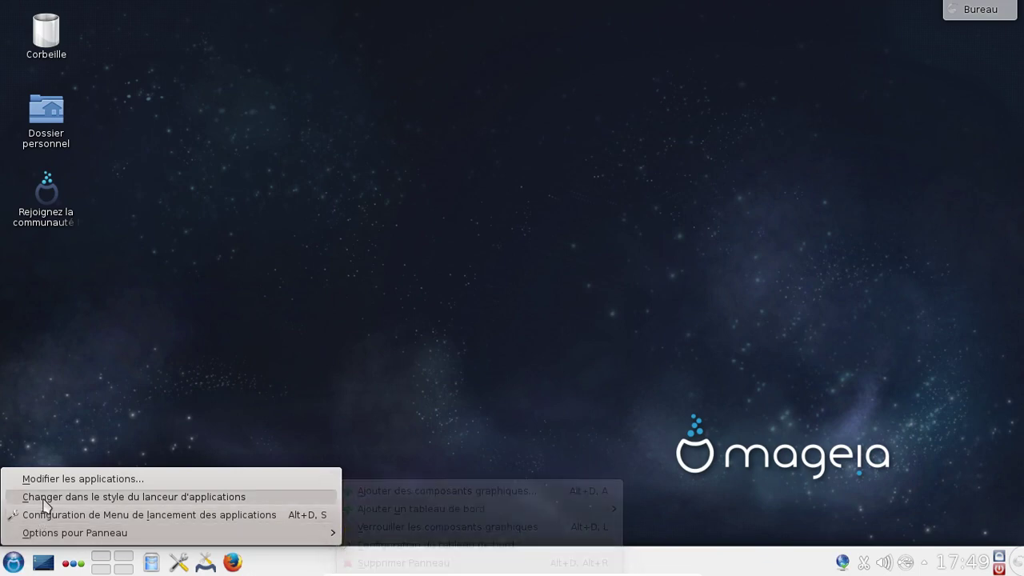
click(44, 498)
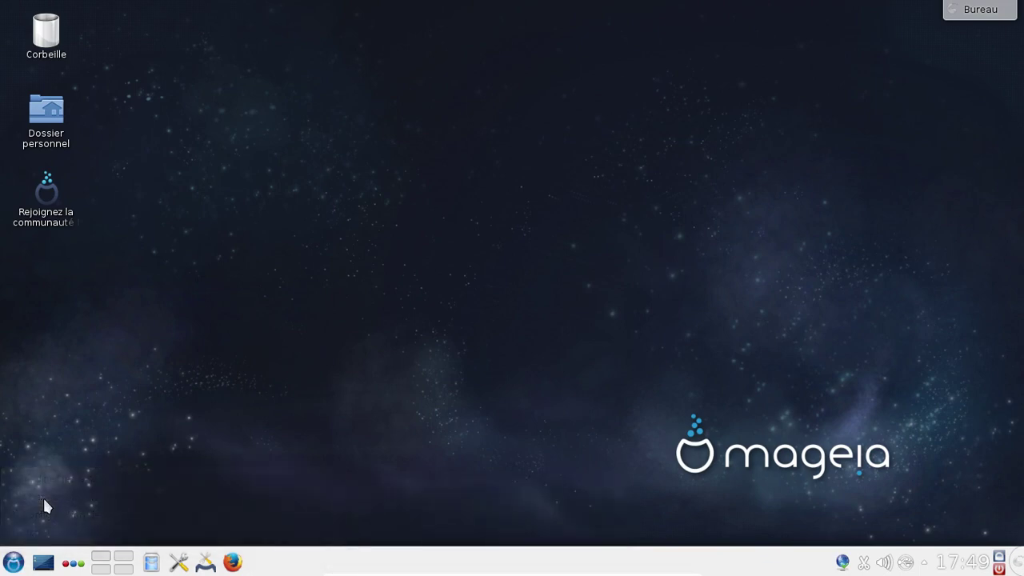
click(12, 564)
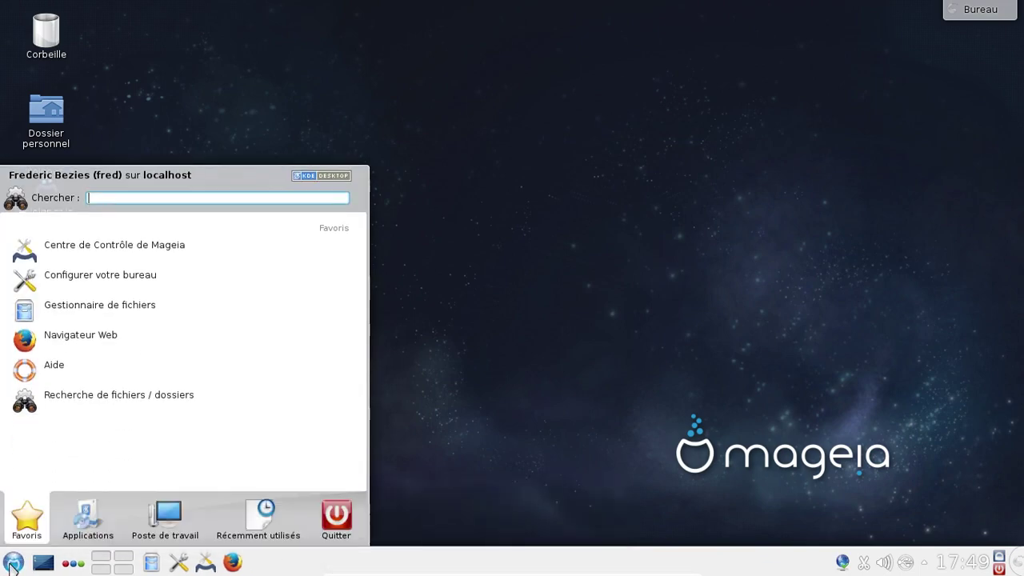
Look through the launcher's application categories, try its search field with "in", and return to the favourites
right_click(387, 566)
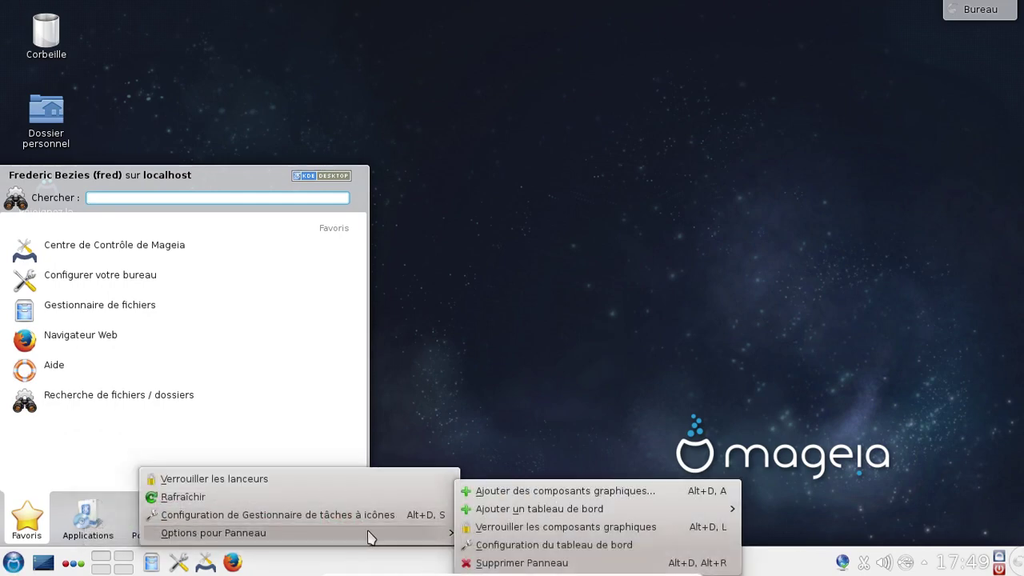
click(326, 489)
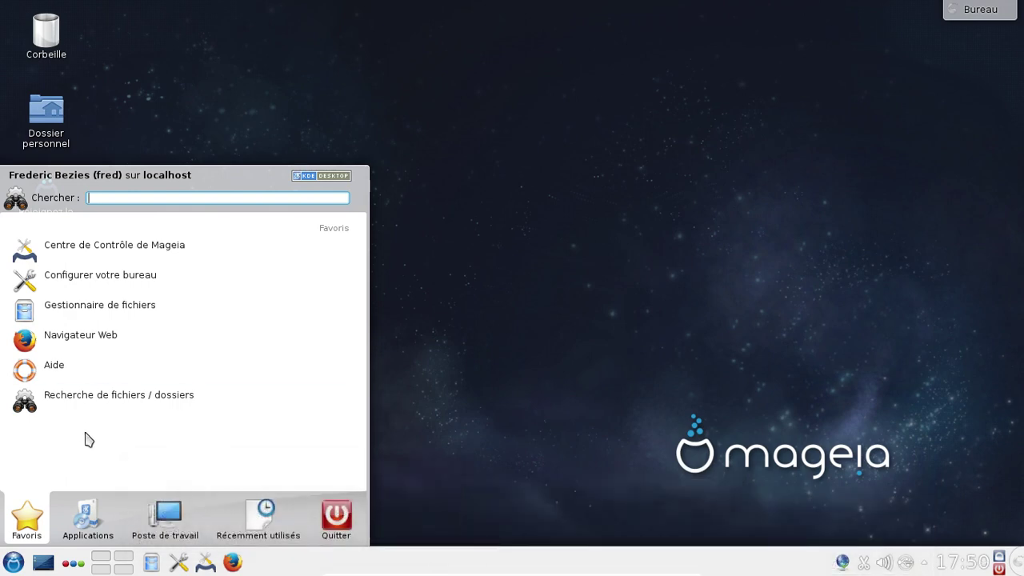
click(88, 518)
text(f)
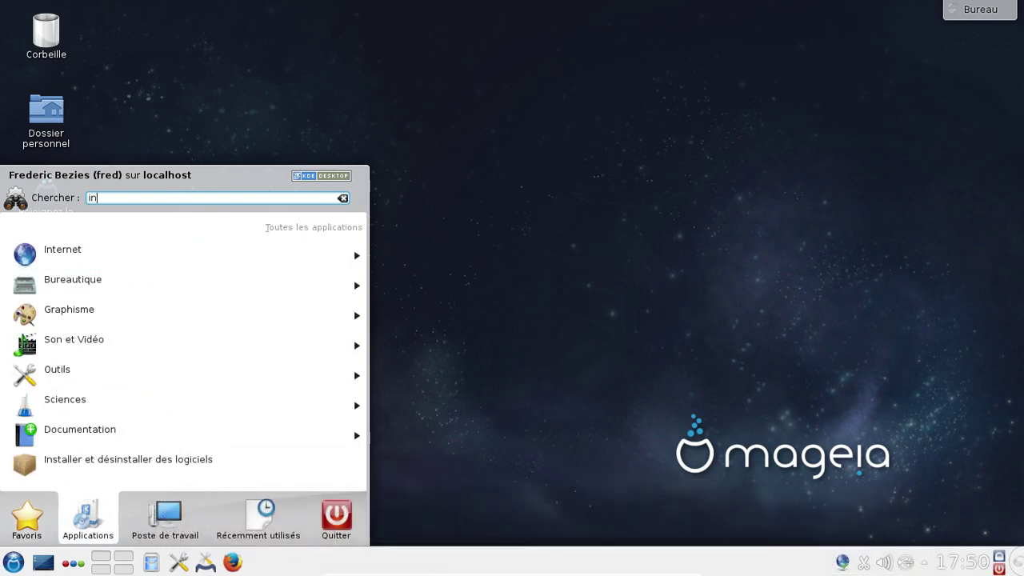
key(BackSpace)
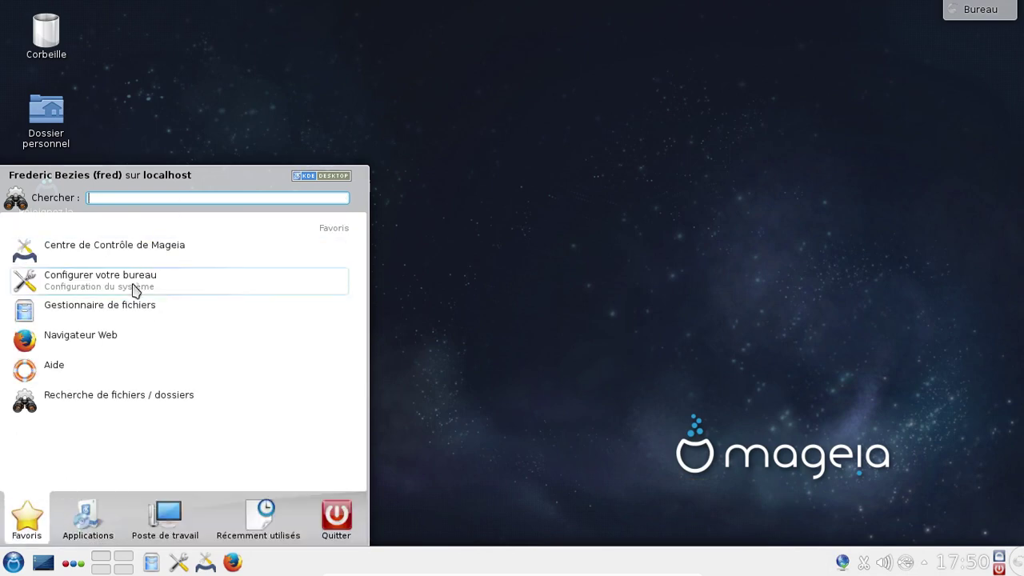
Start the Mageia Control Centre by entering the root password, and display its Réseau & Internet section
click(125, 261)
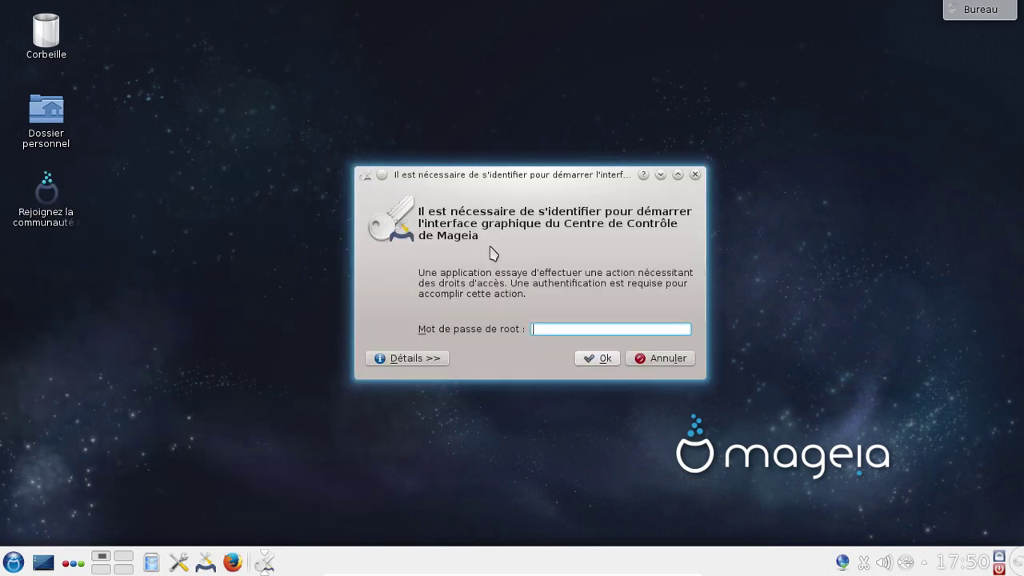
text(*********)
key(Return)
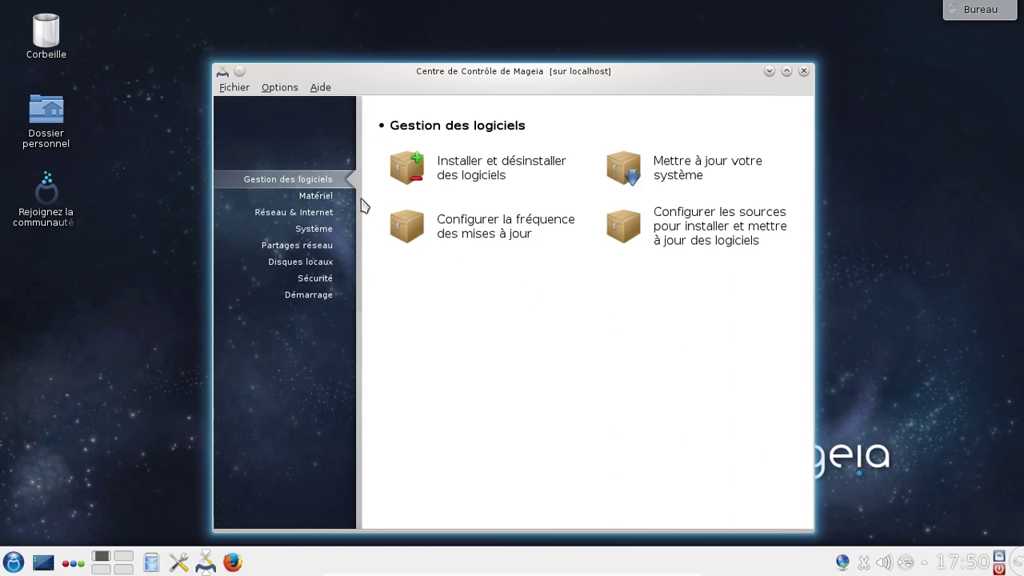
click(324, 212)
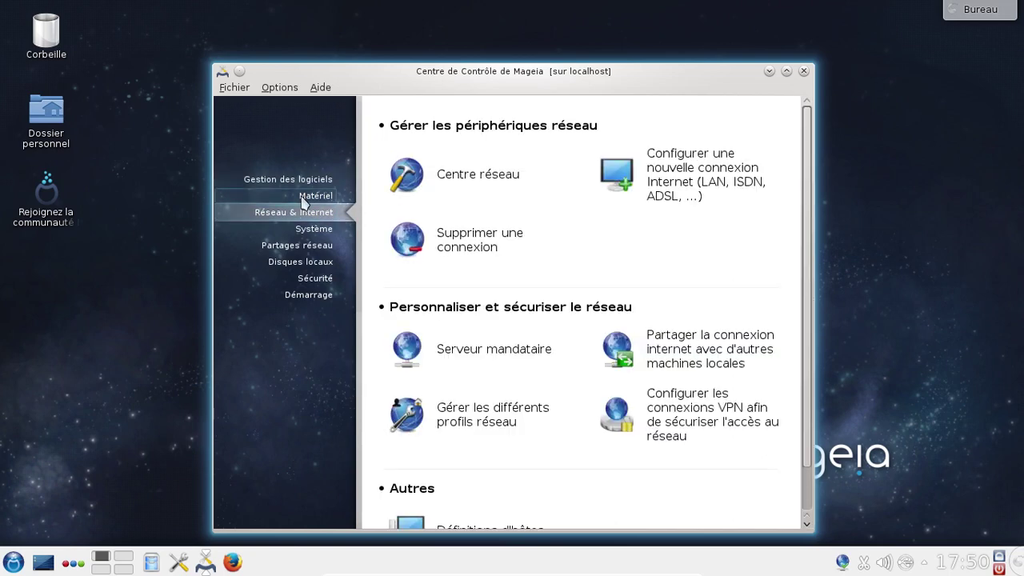
Look through the tools in the Matériel and Partages réseau sections of the control centre
click(304, 198)
scroll(612, 229, down, 3)
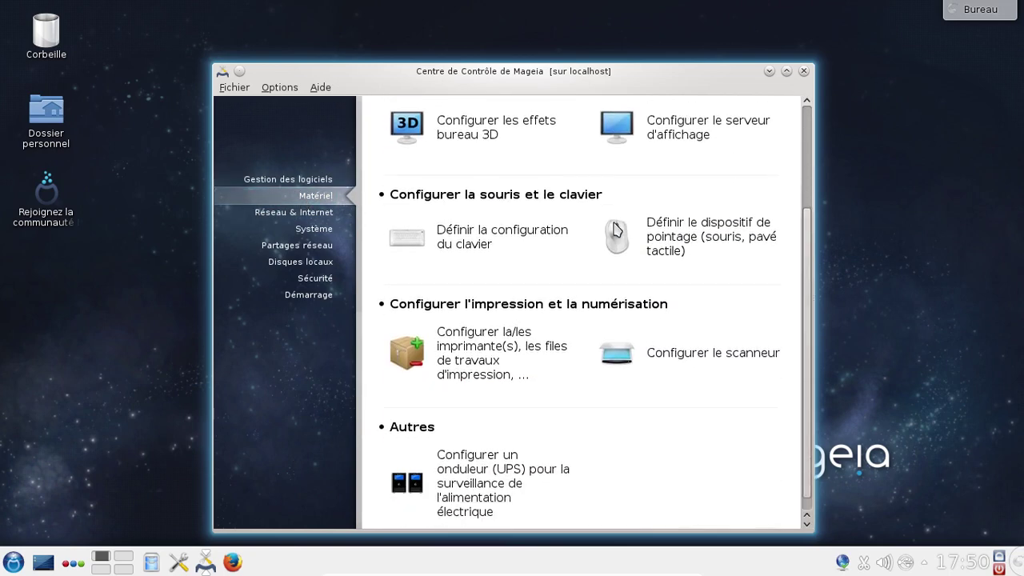
scroll(616, 229, down, 1)
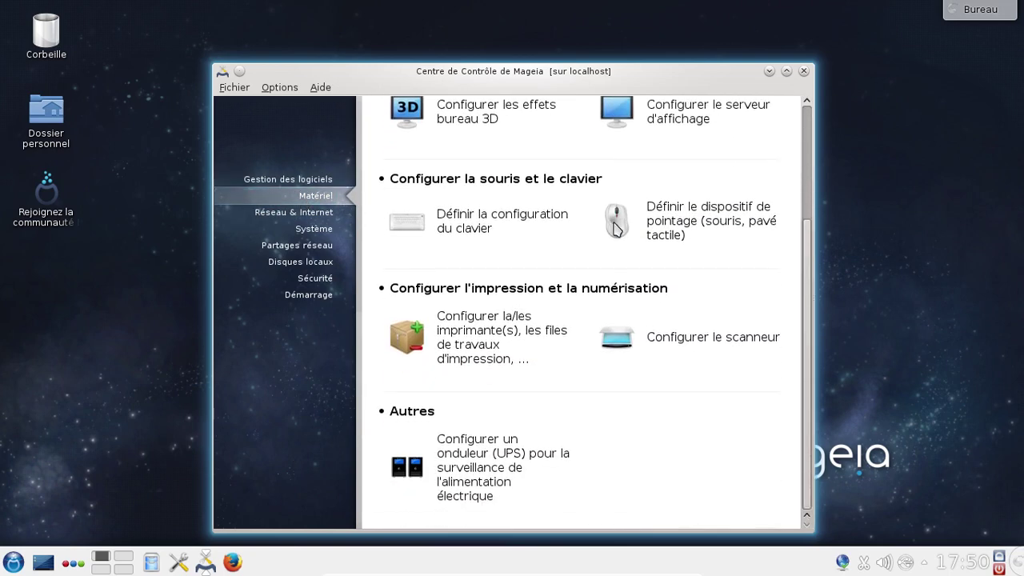
click(309, 266)
click(309, 245)
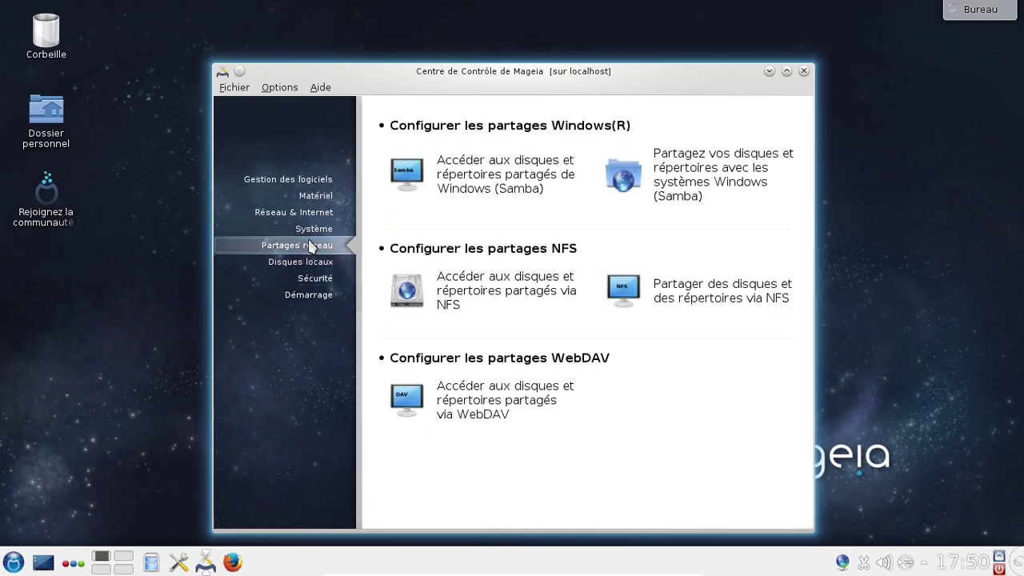
Review the Système and Réseau & Internet sections, and close the Mageia Control Centre
click(312, 231)
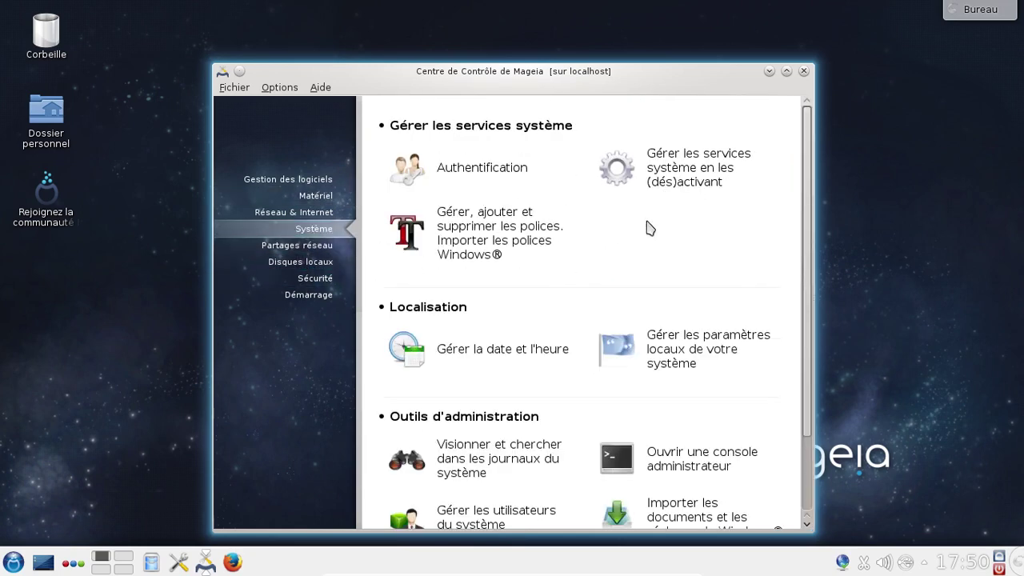
scroll(649, 228, down, 3)
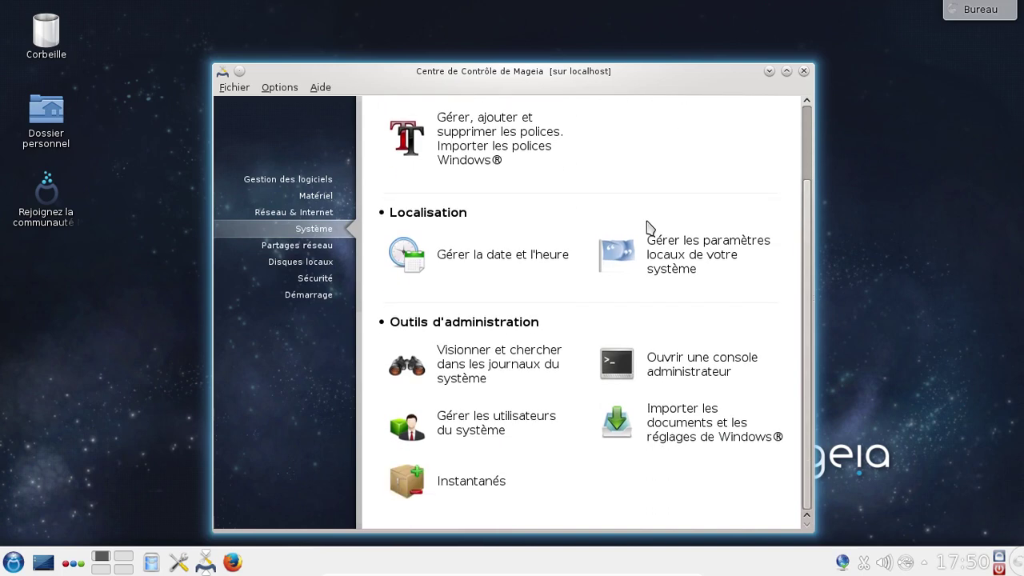
scroll(649, 228, up, 3)
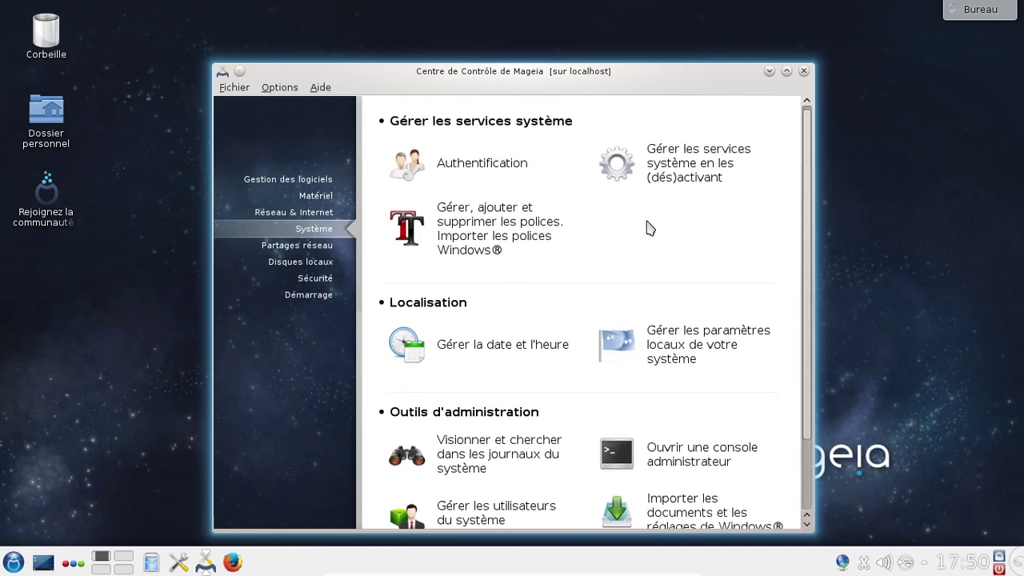
click(317, 217)
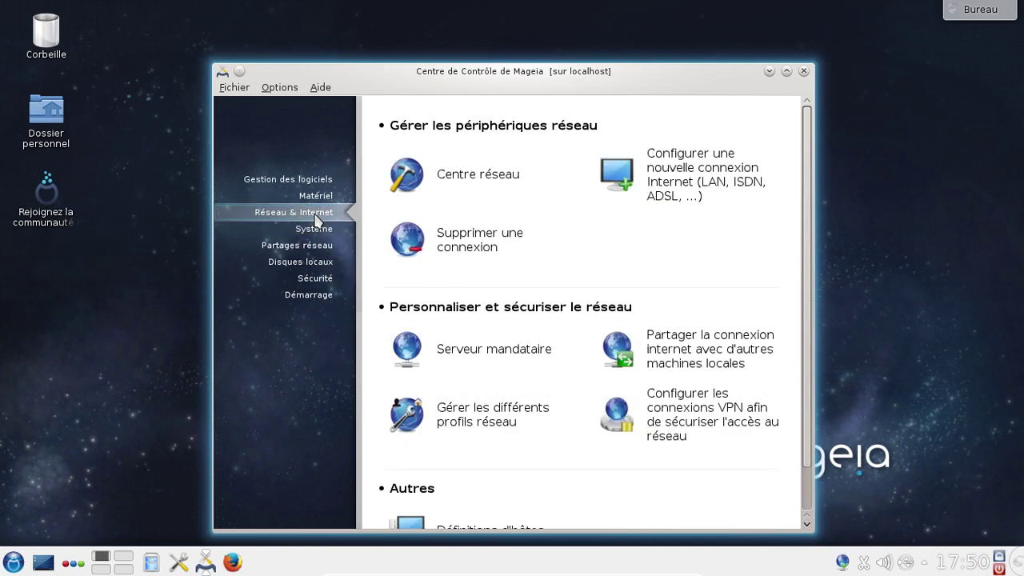
scroll(574, 349, down, 2)
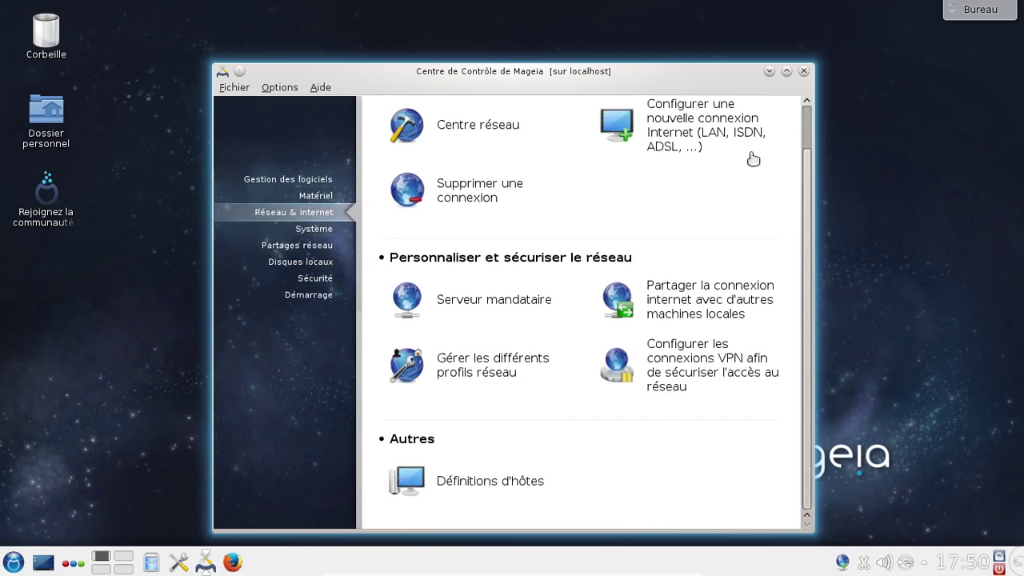
click(803, 71)
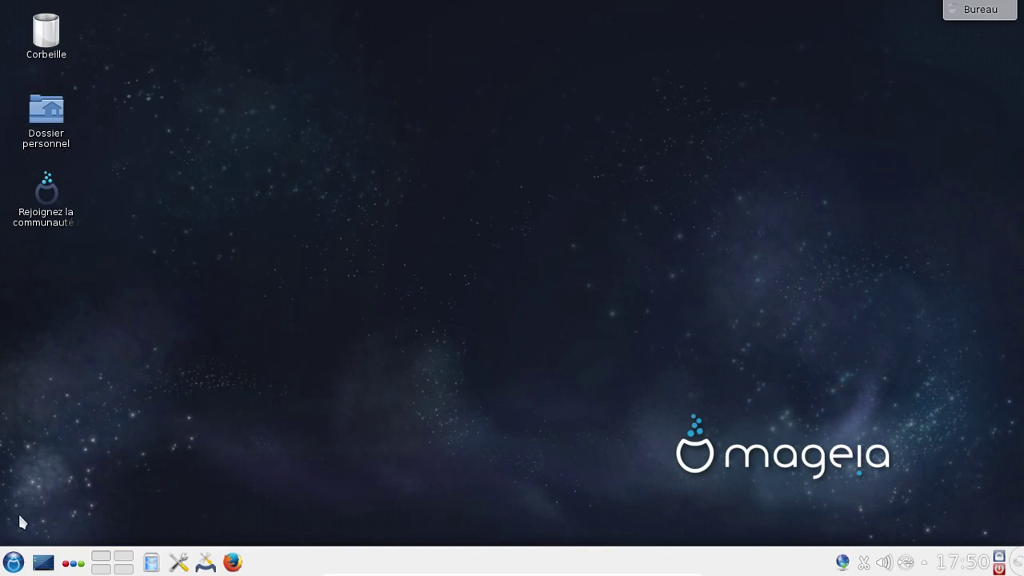
Browse the launcher's Sciences, Son et Vidéo and Internet application categories
click(14, 561)
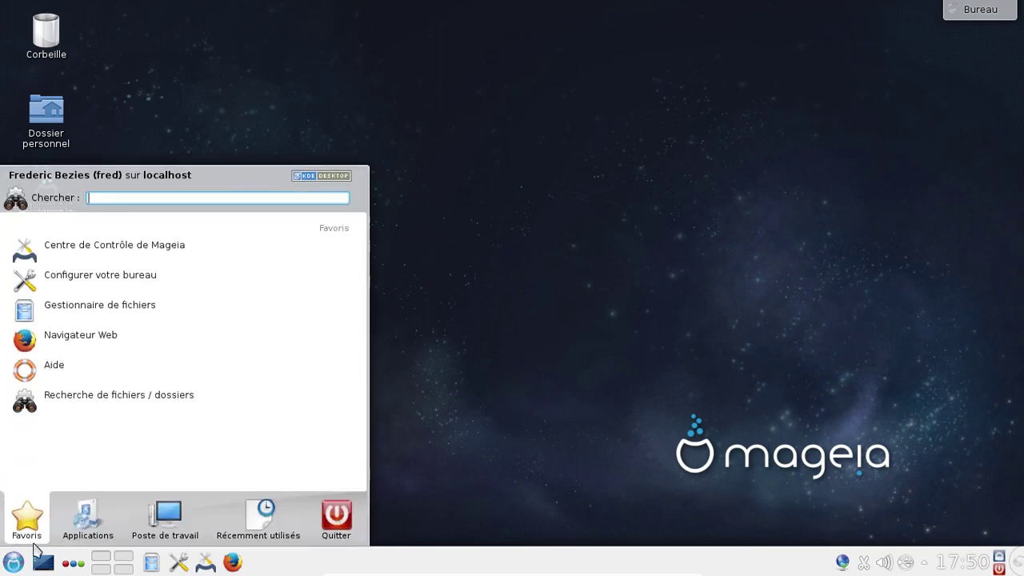
click(336, 522)
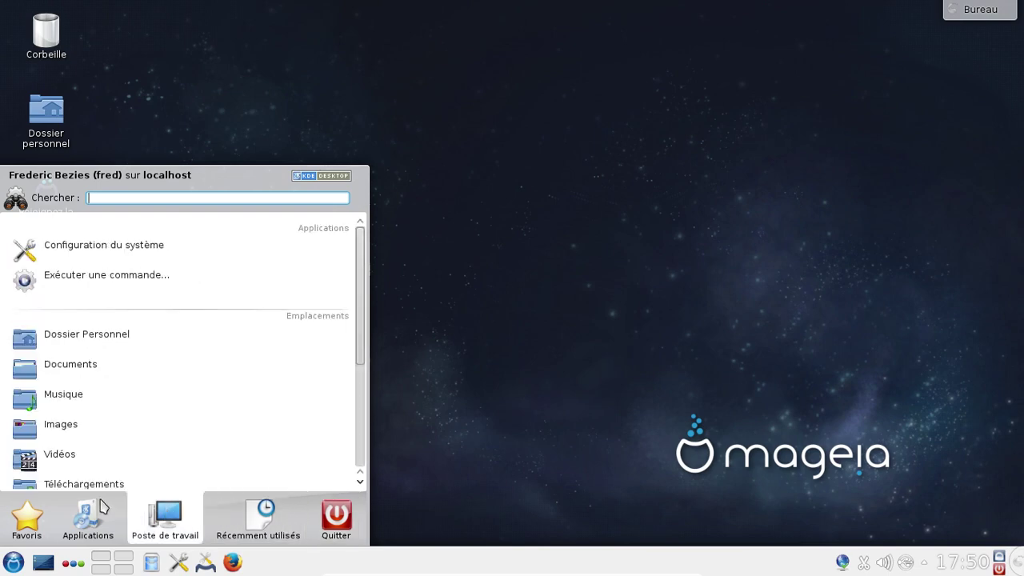
mouse_move(101, 505)
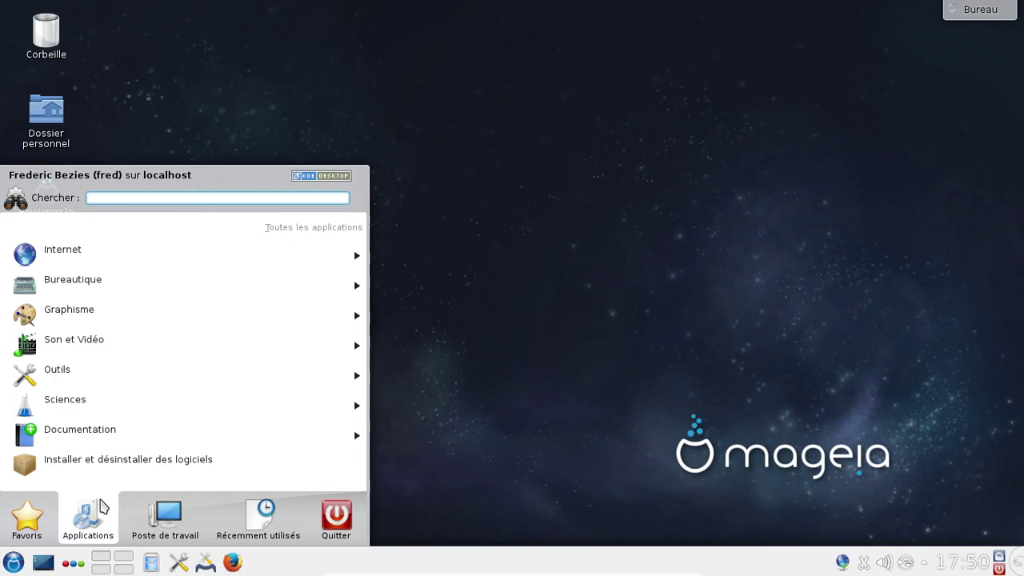
click(68, 410)
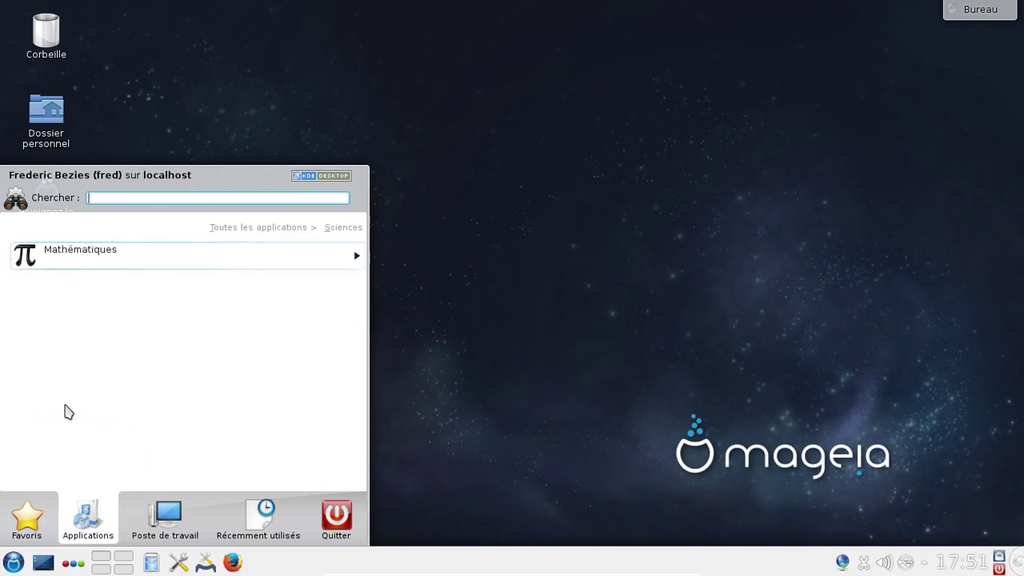
click(276, 230)
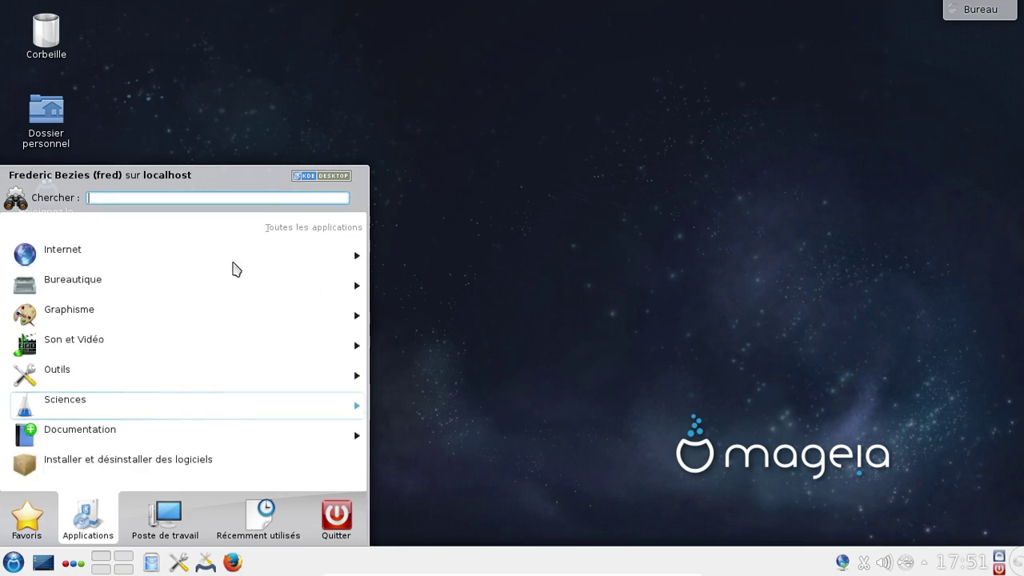
click(88, 343)
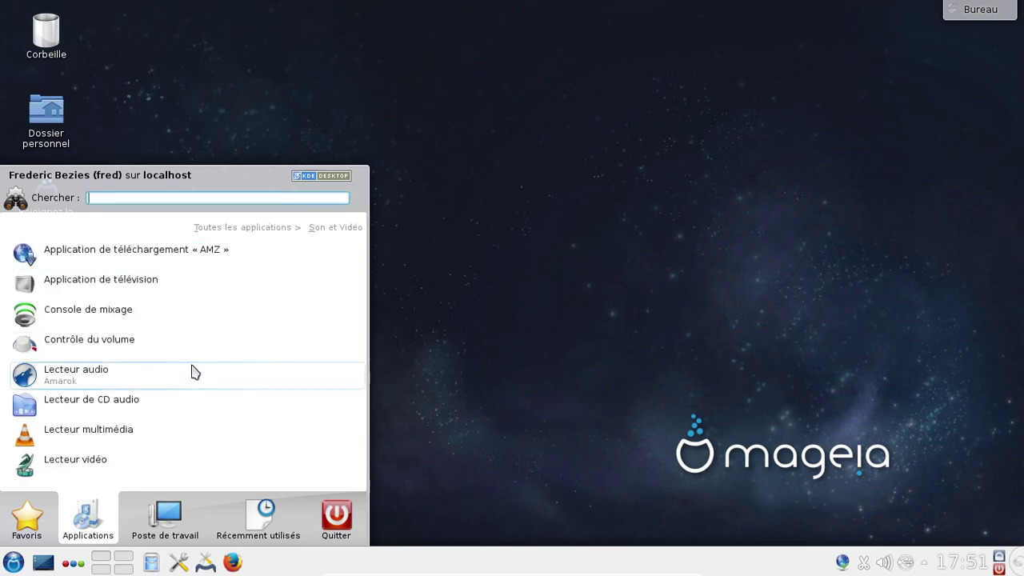
click(224, 230)
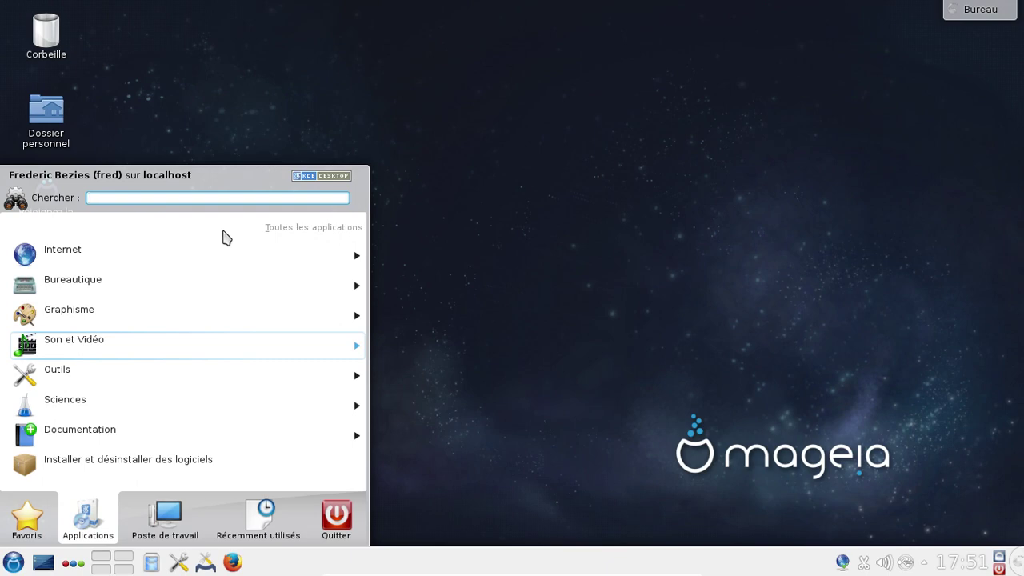
click(153, 256)
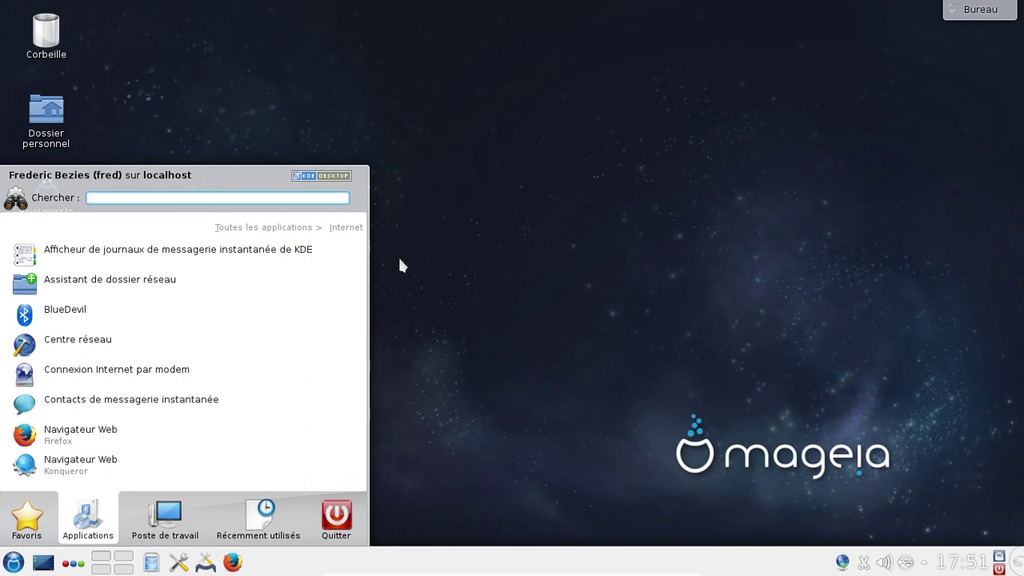
Shut down the Mageia system from the application launcher and confirm with Éteindre l'ordinateur
click(349, 523)
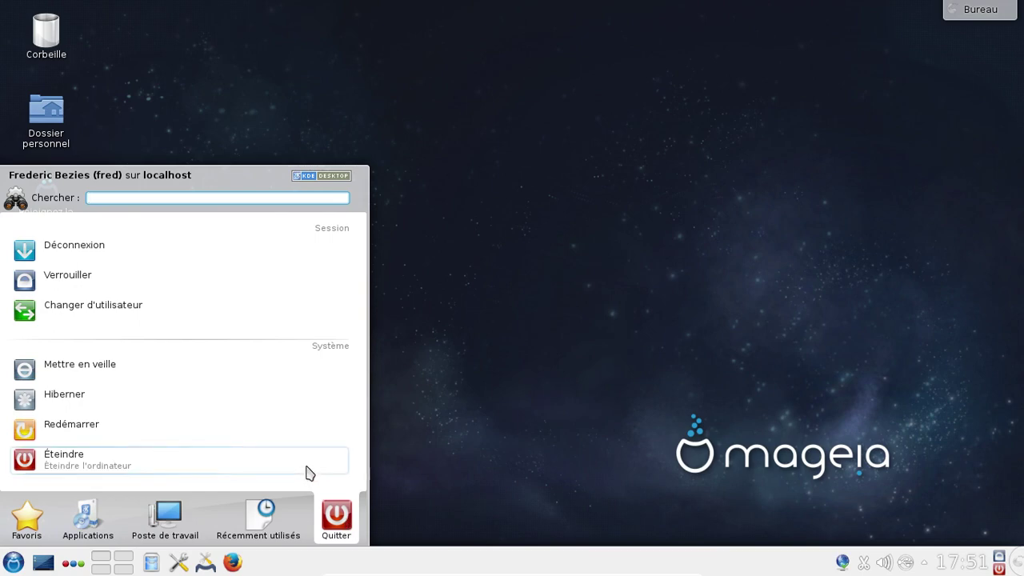
click(310, 473)
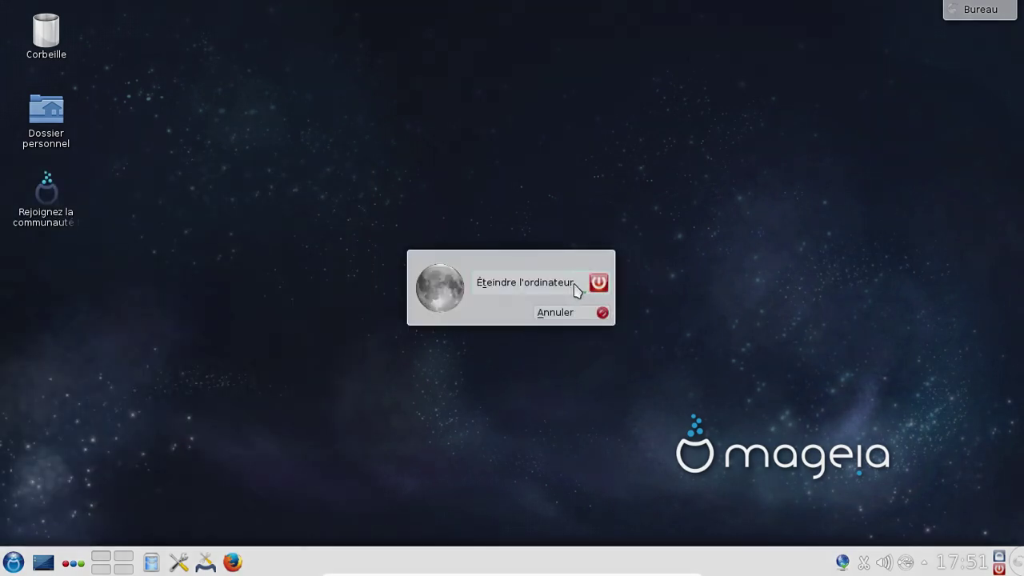
click(577, 288)
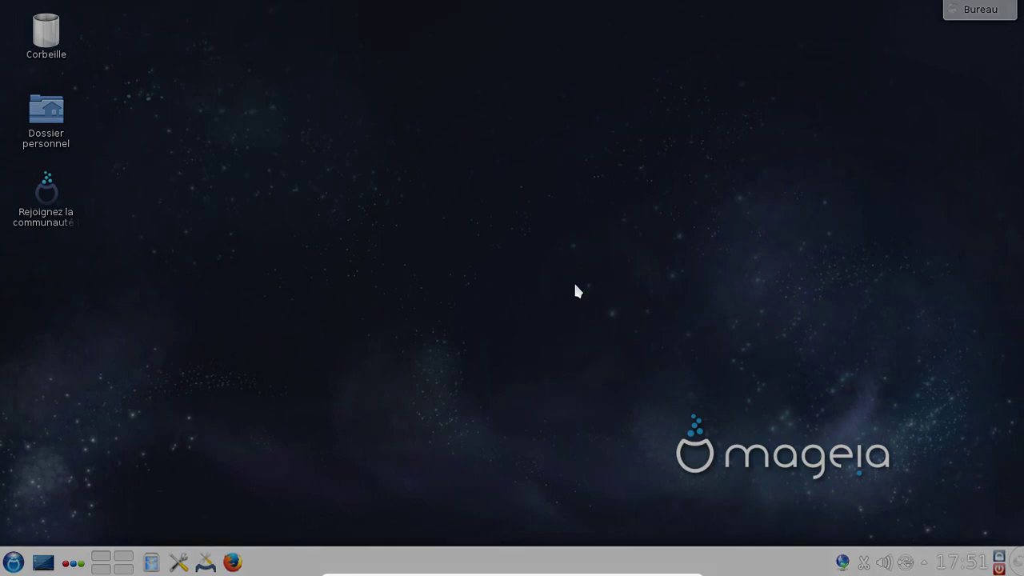
Leave the virtual machine's full-screen mode and close the machine with the Éteindre la machine option
key(ctrl+f)
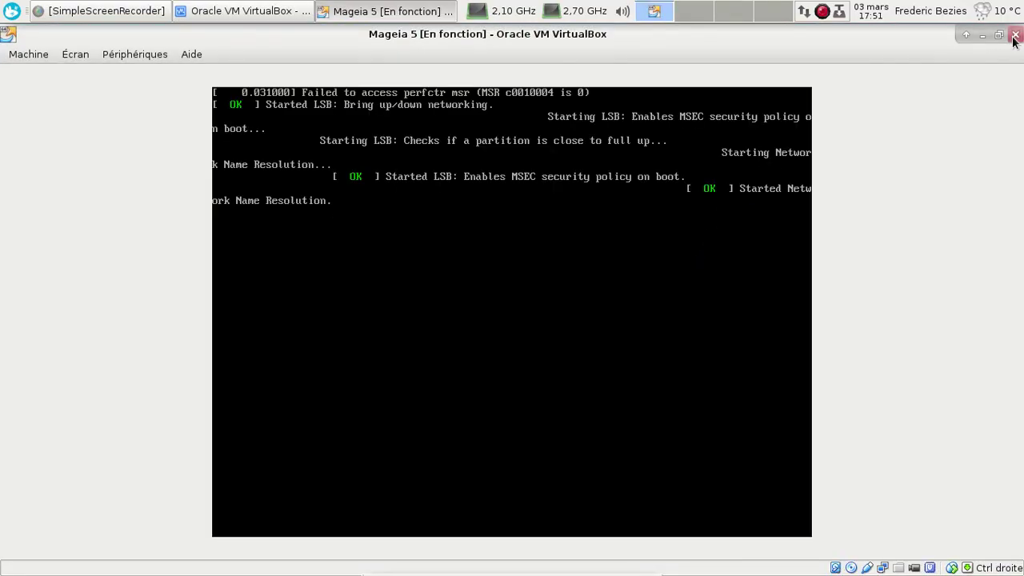
click(1013, 36)
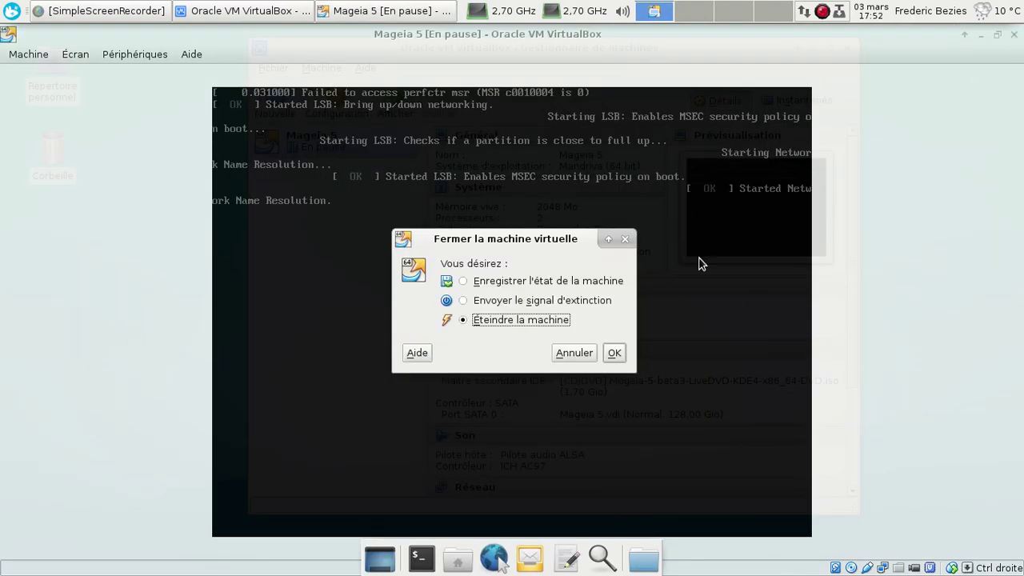
click(614, 351)
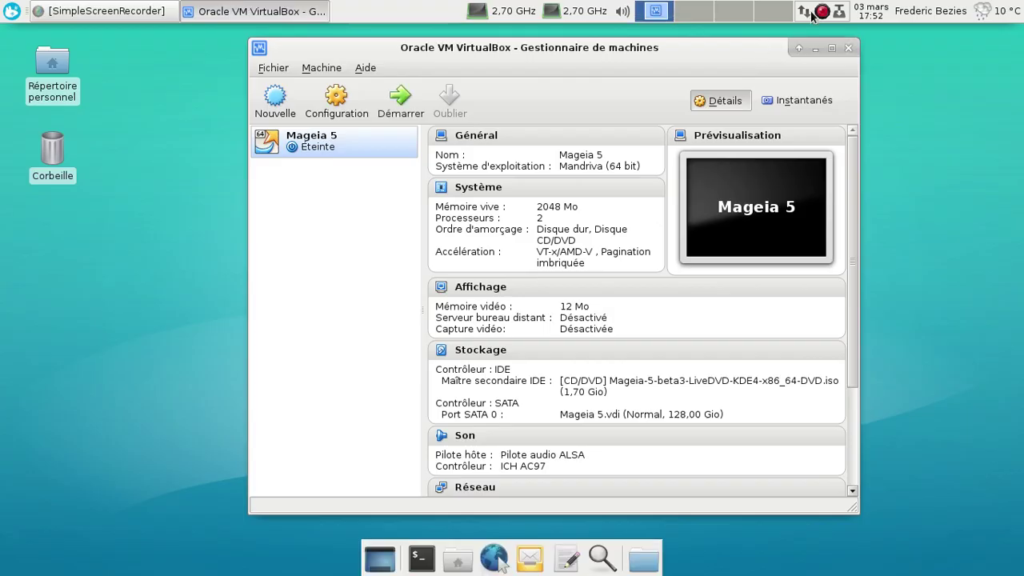
Switch to SimpleScreenRecorder by showing its hidden recording window
click(822, 13)
right_click(822, 13)
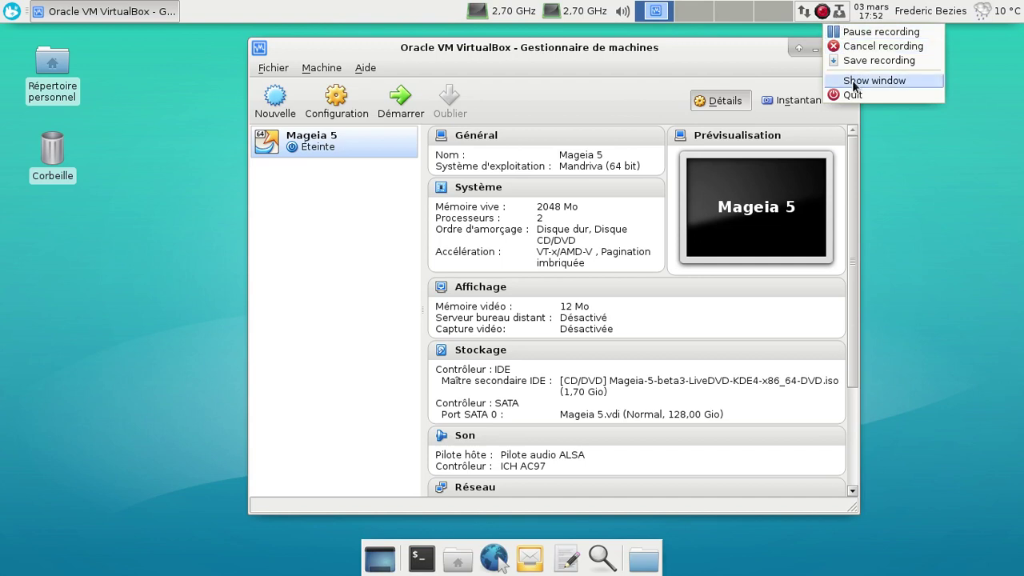
click(854, 83)
click(264, 11)
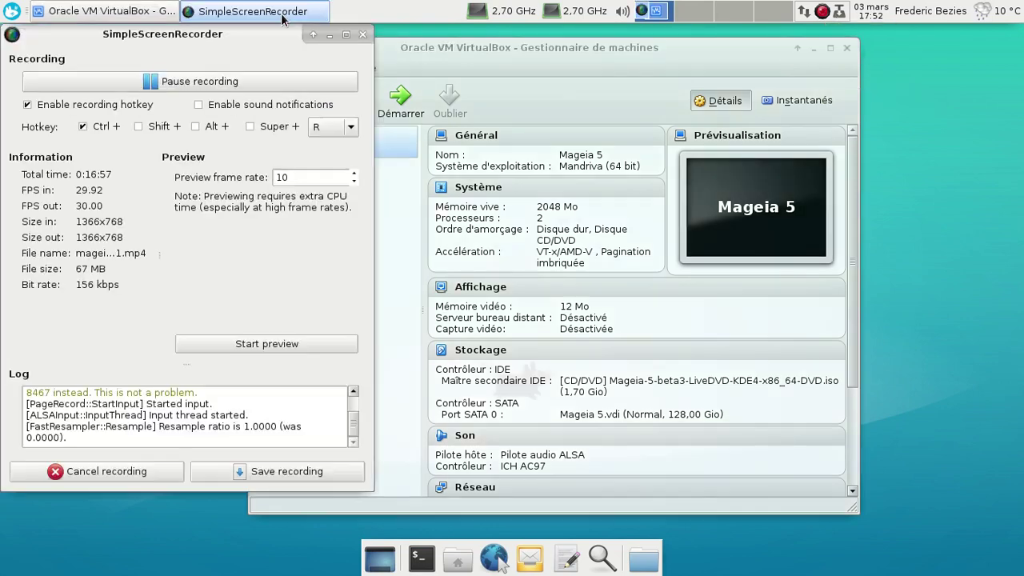